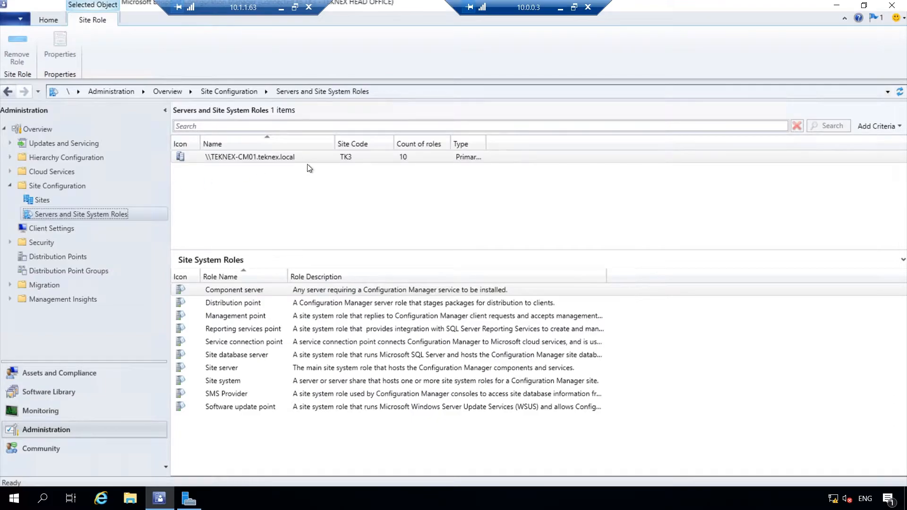
Step: Adjust the Type column's width and start adding site system roles to the \\TEKNEX-CM01.teknex.local server
drag(453, 137, 600, 137)
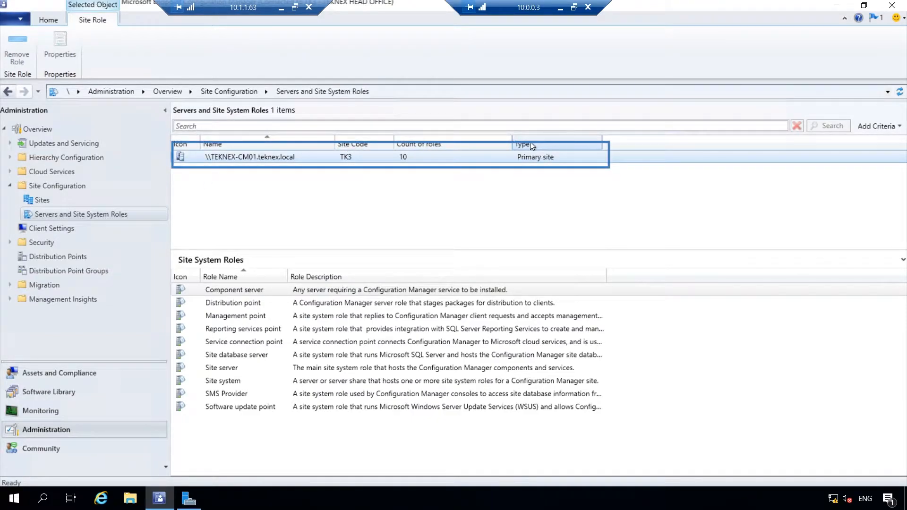
drag(513, 142, 477, 141)
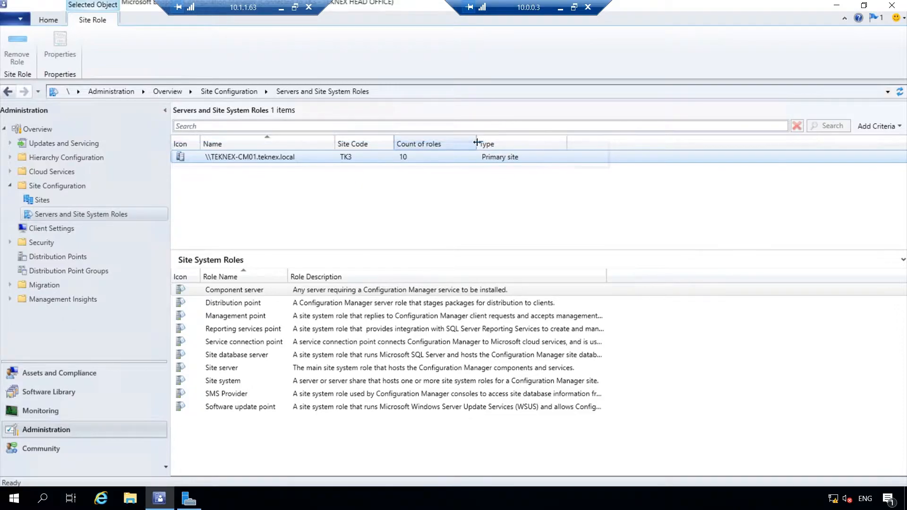
right_click(307, 158)
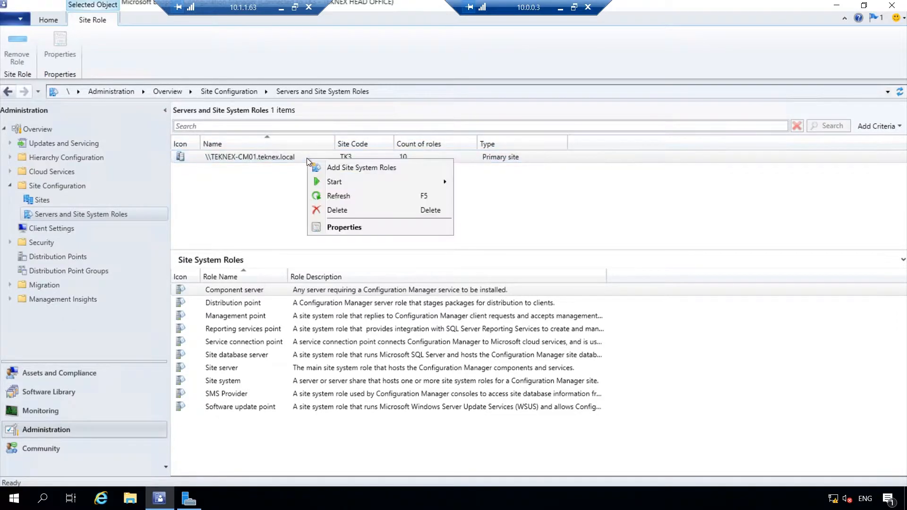
click(340, 168)
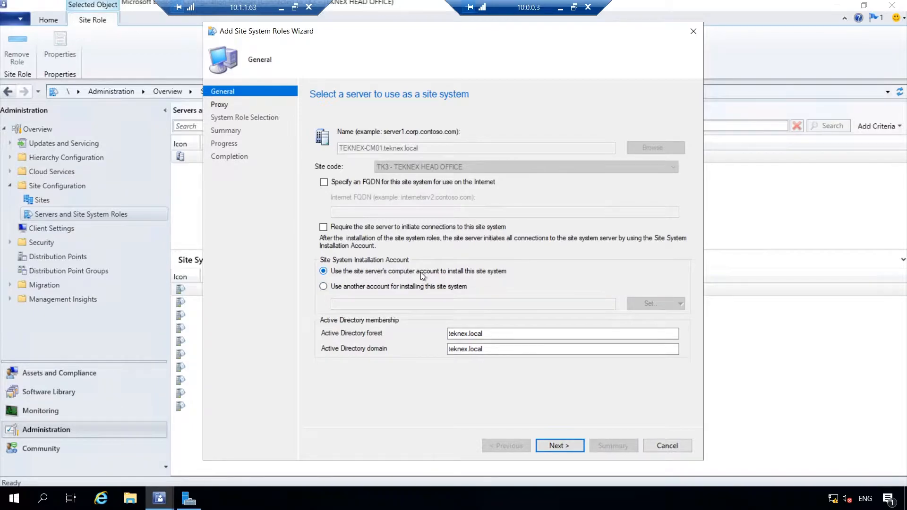
Step: Check the local Administrators group in Computer Management for the TEKNEX-CM01 computer account, leaving the membership as is
right_click(17, 502)
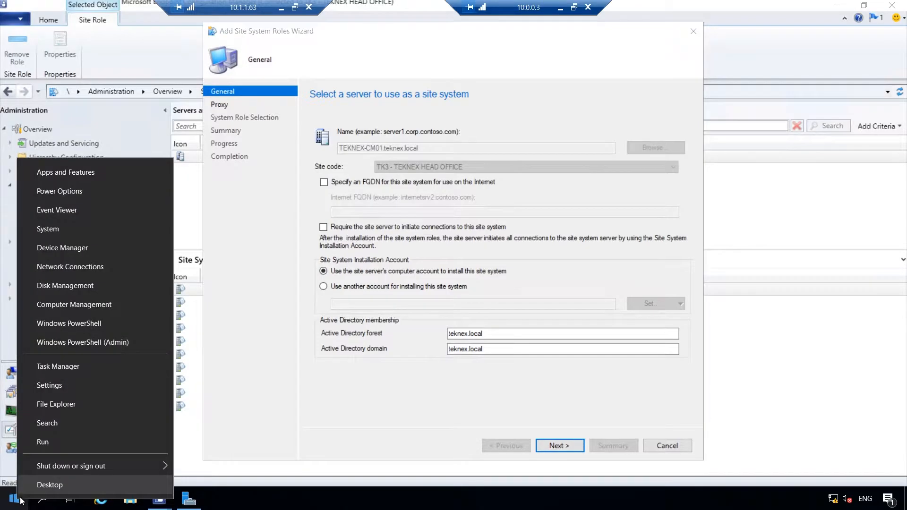
click(104, 307)
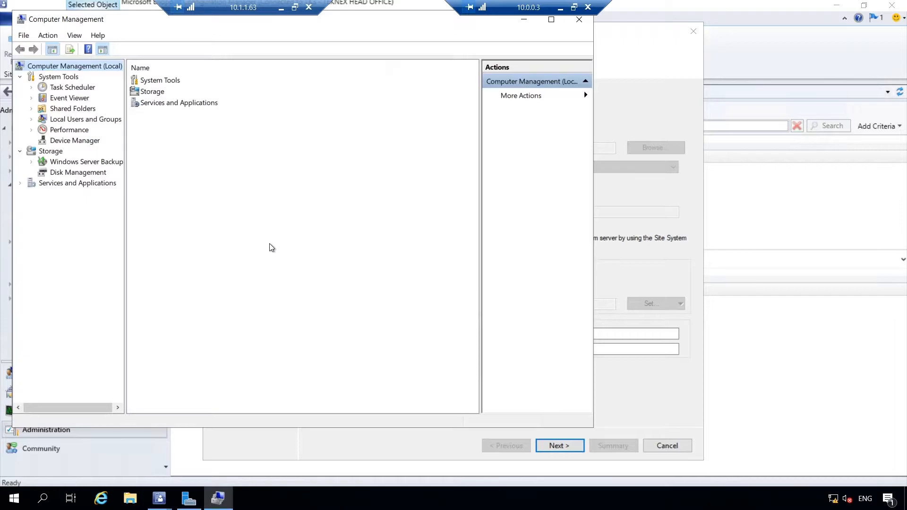
click(98, 121)
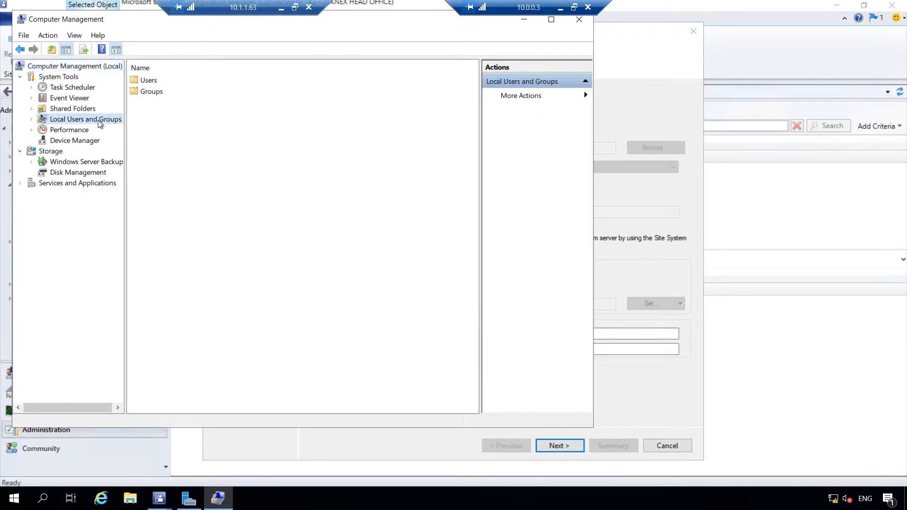
double_click(147, 92)
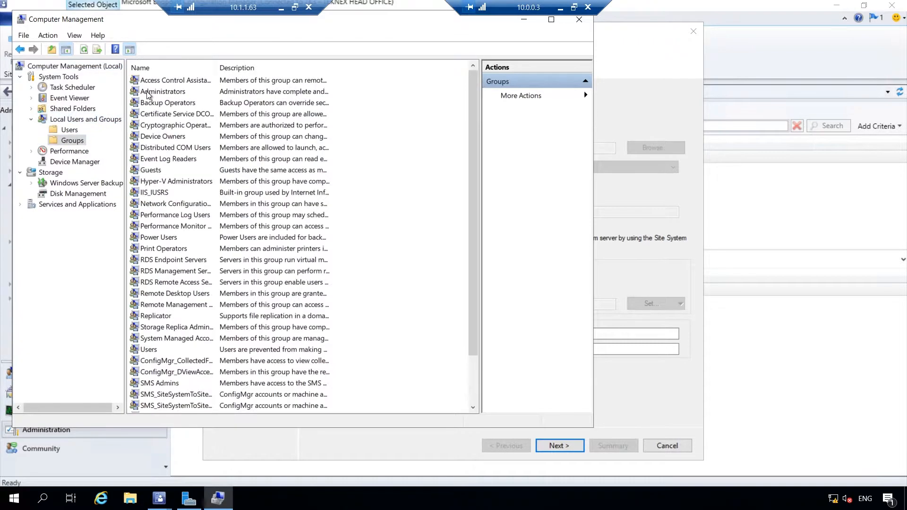
double_click(172, 94)
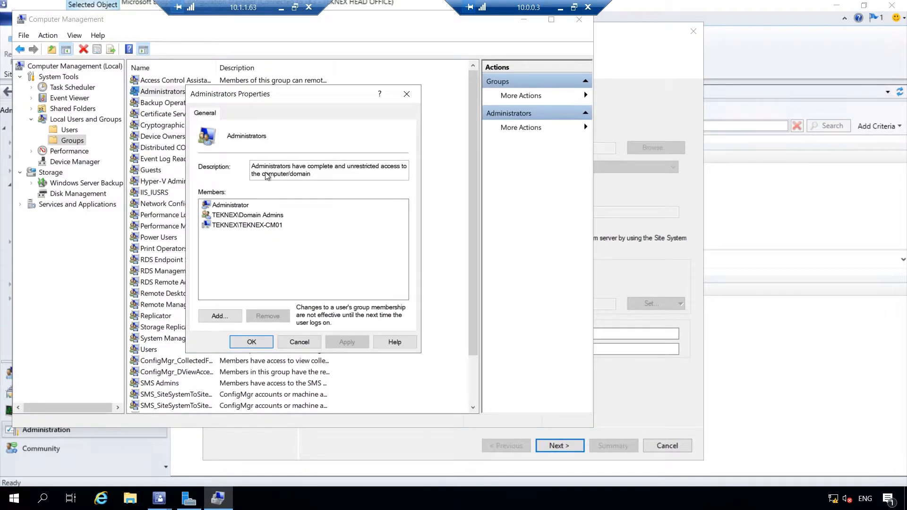
click(274, 225)
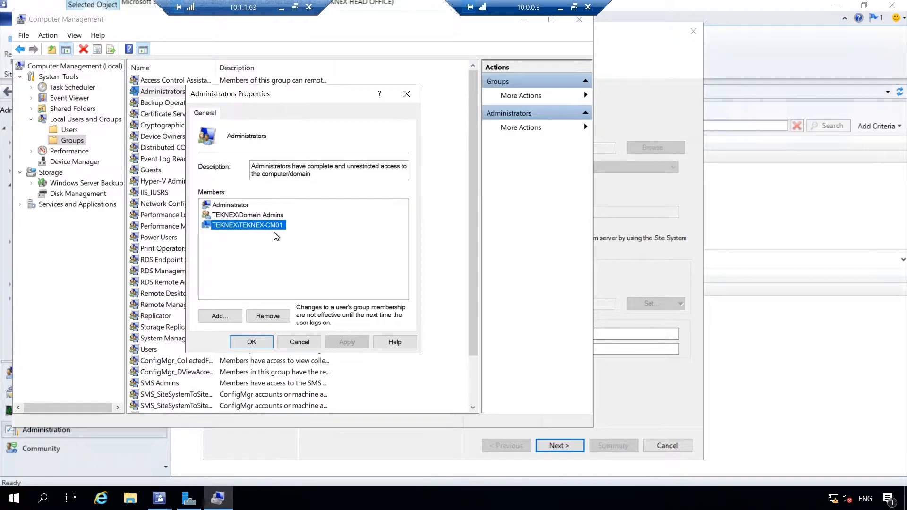
click(307, 343)
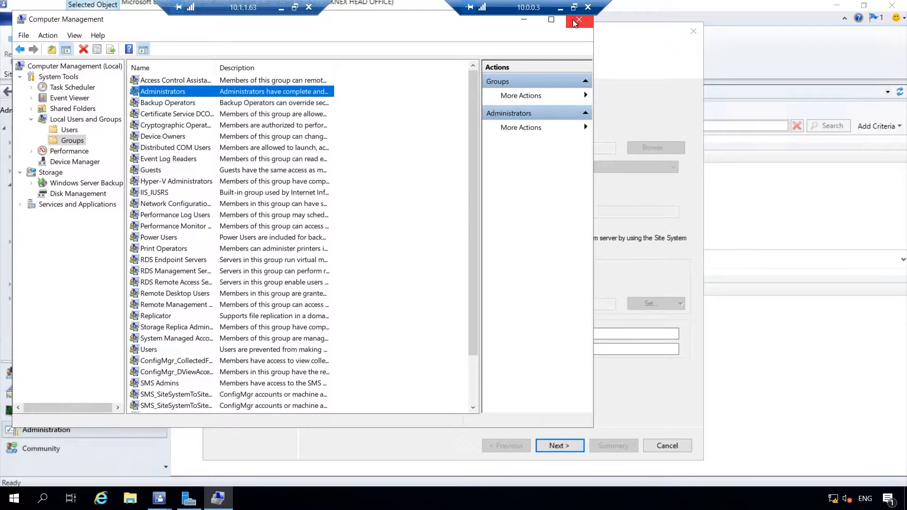
click(577, 20)
Step: Accept the default server and proxy settings and select the Fallback status point role for the server
click(562, 445)
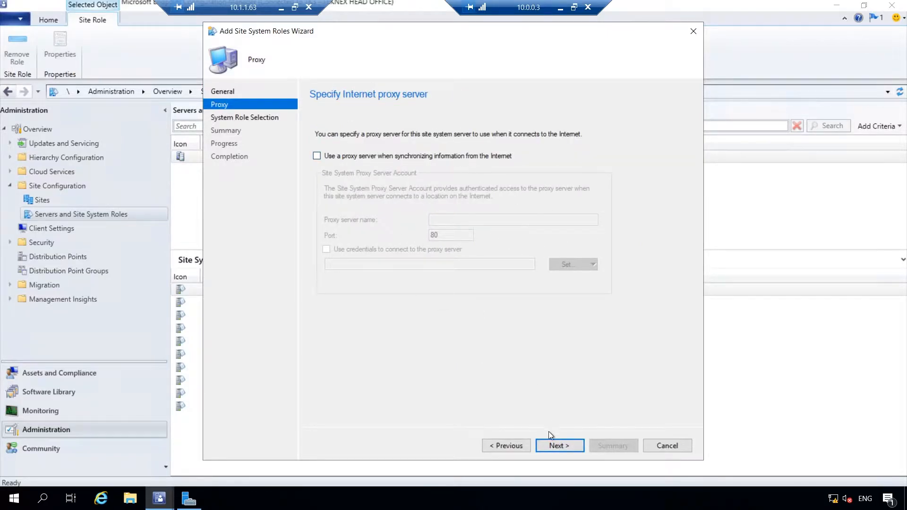
click(568, 448)
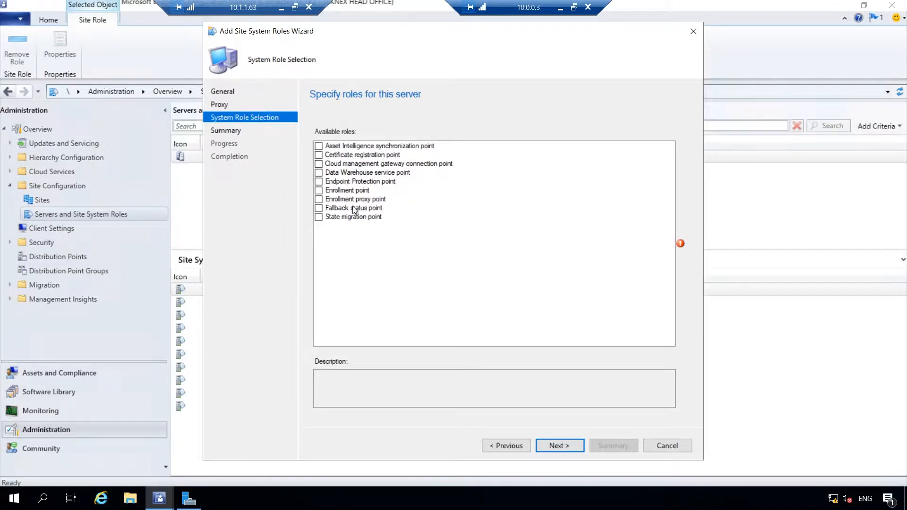
click(318, 207)
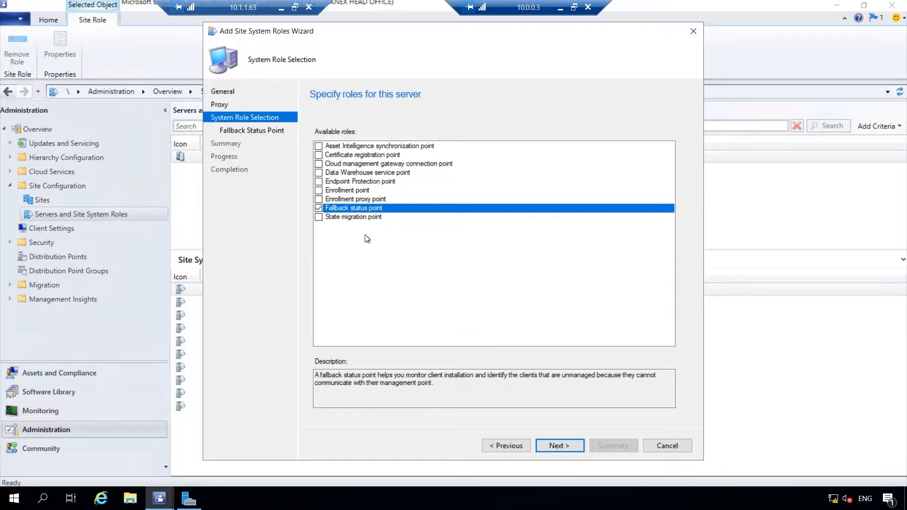
click(565, 444)
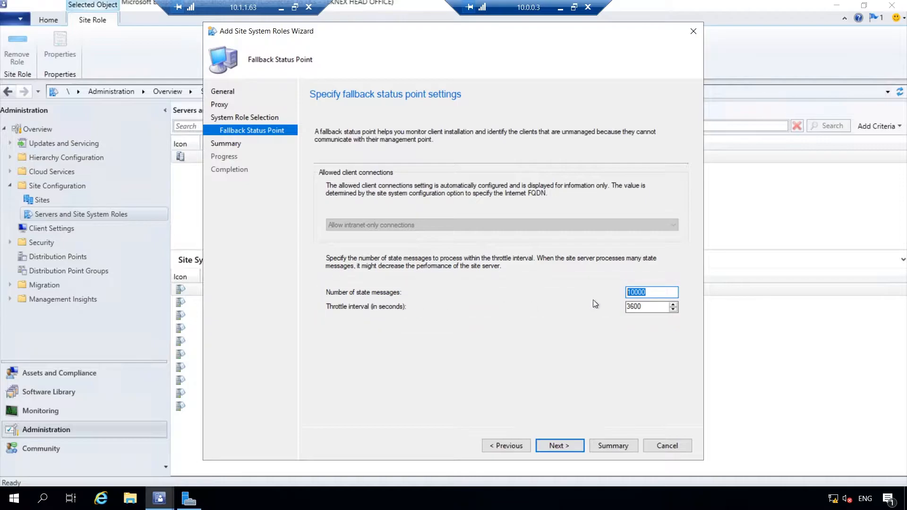
Step: Examine the Microsoft documentation on the fallback status point's number of state messages and throttle interval, and return to the wizard
key(Tab)
click(642, 307)
drag(642, 307, 626, 307)
click(561, 8)
click(222, 9)
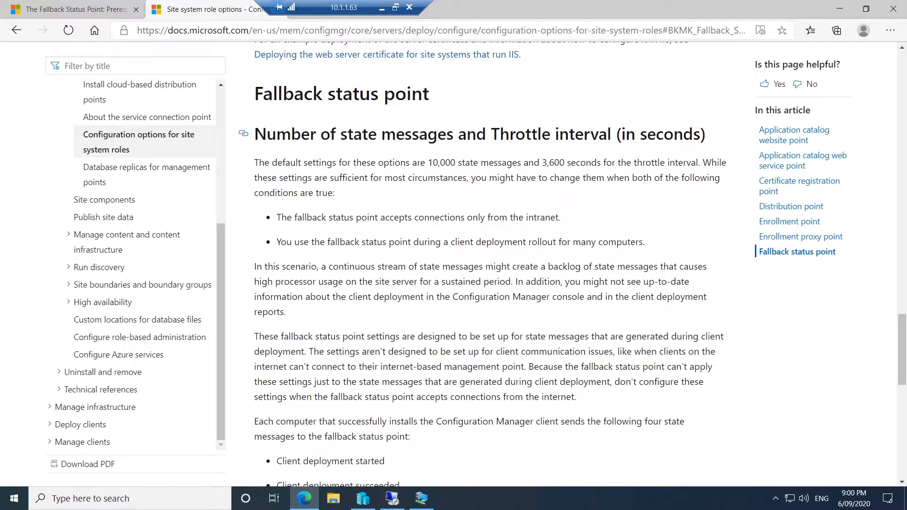
drag(336, 134, 675, 134)
scroll(546, 191, down, 4)
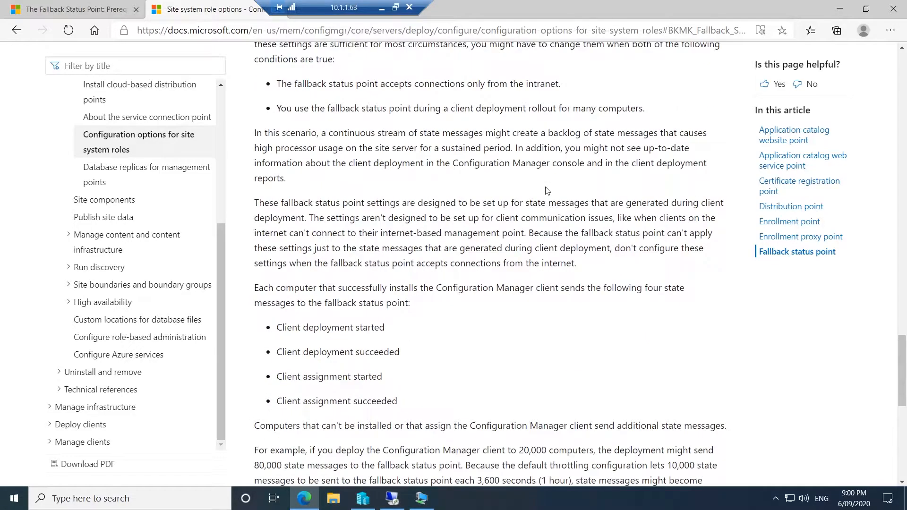
scroll(547, 190, down, 3)
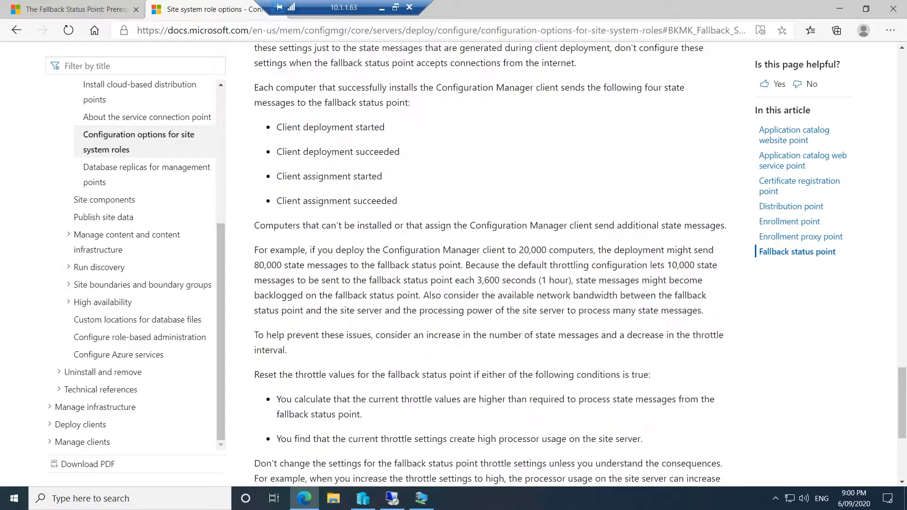
drag(519, 250, 537, 280)
scroll(520, 296, down, 3)
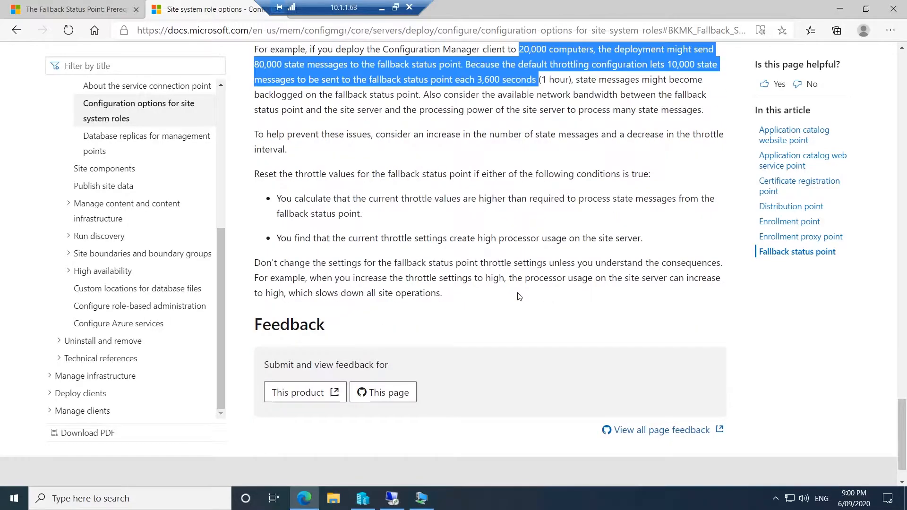
scroll(520, 296, up, 2)
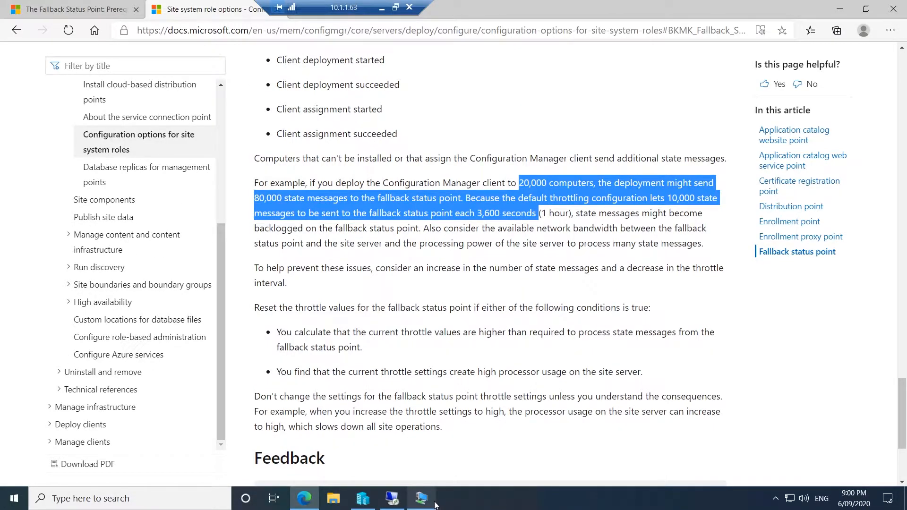
mouse_move(434, 504)
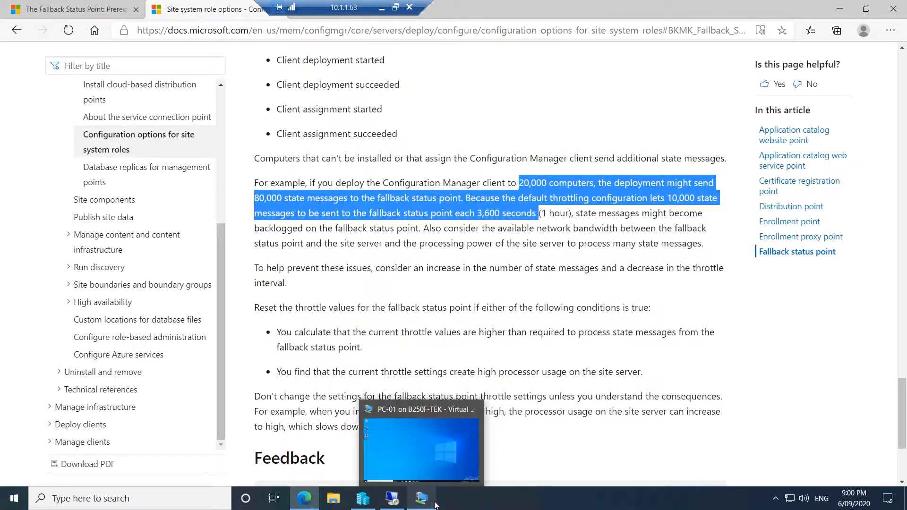
click(391, 503)
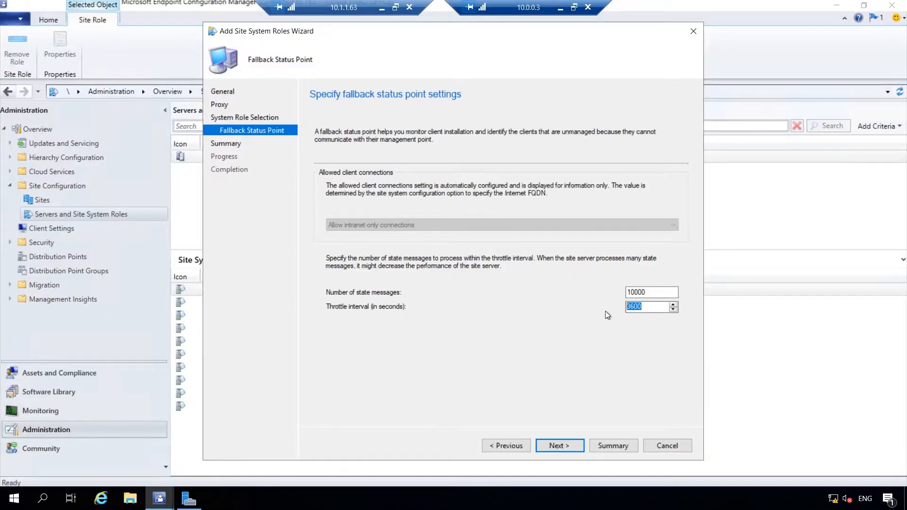
Step: Keep the default fallback status point settings, apply the role installation and close the wizard
click(577, 446)
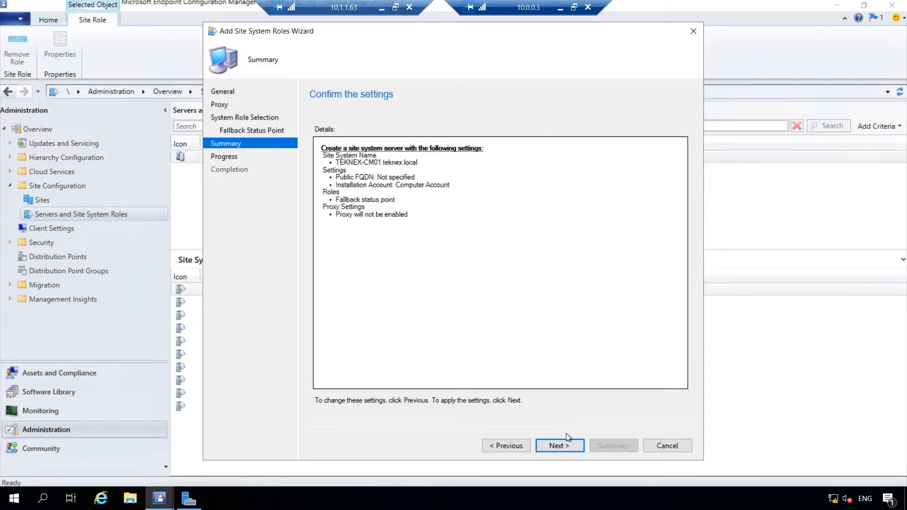
click(573, 446)
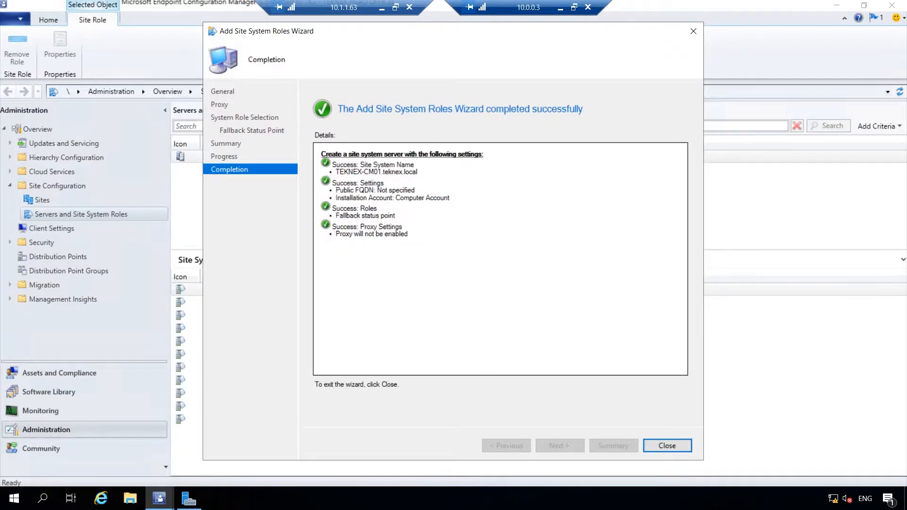
drag(358, 183, 392, 228)
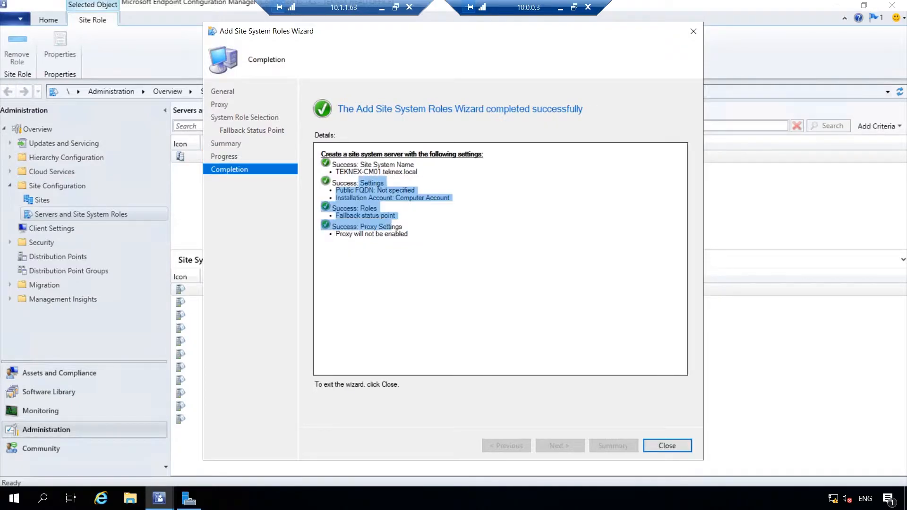
click(664, 445)
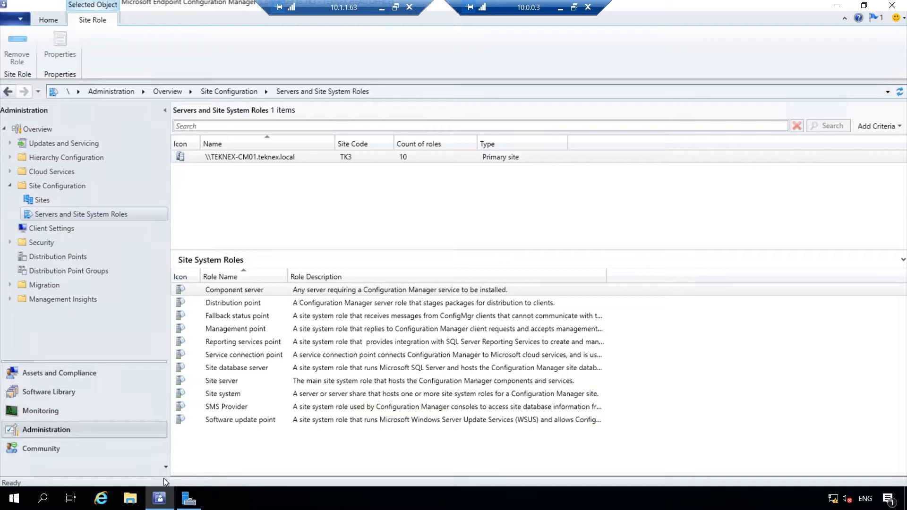
Step: Open the Logs folder under D:\Program Files\Microsoft Configuration Manager in File Explorer and locate the fspmgr.log file
click(136, 505)
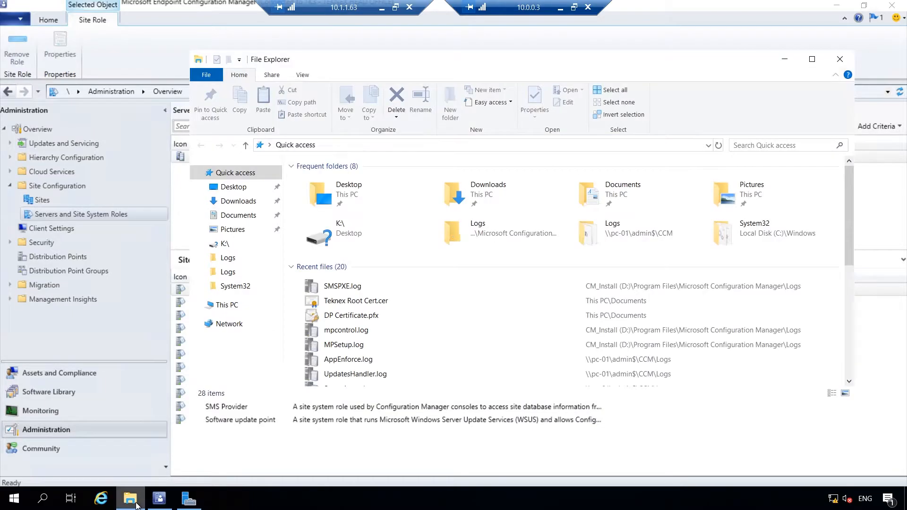
click(247, 307)
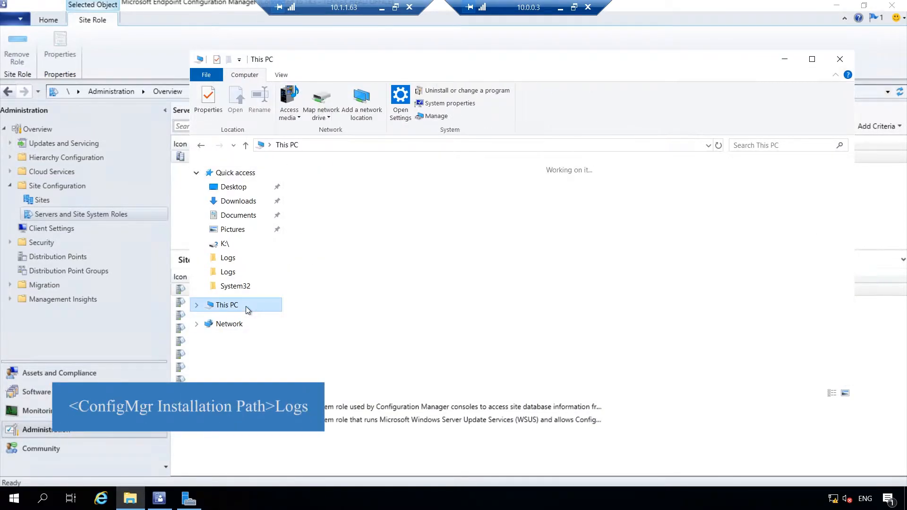
click(512, 307)
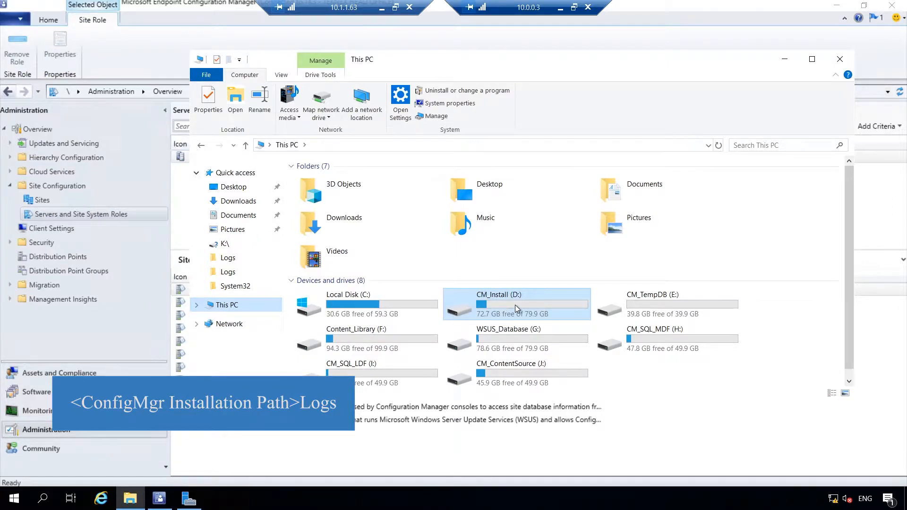
double_click(515, 304)
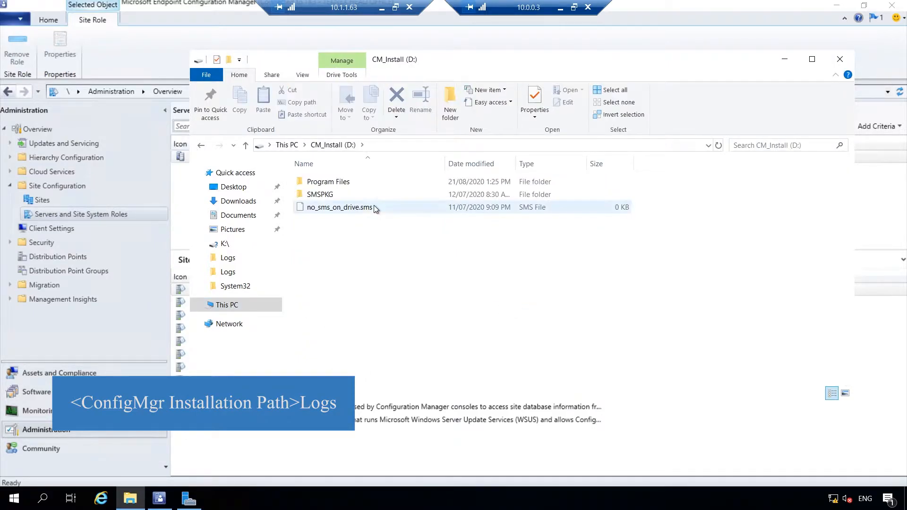
double_click(367, 183)
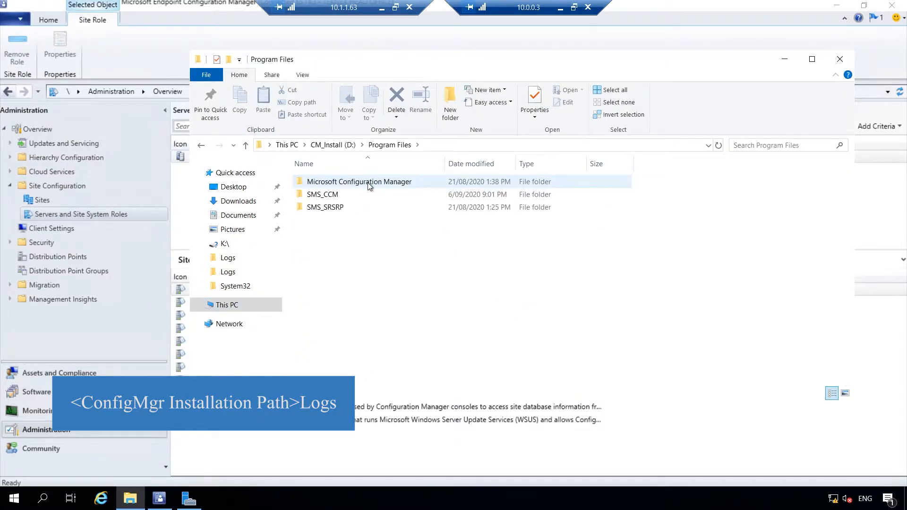
double_click(376, 182)
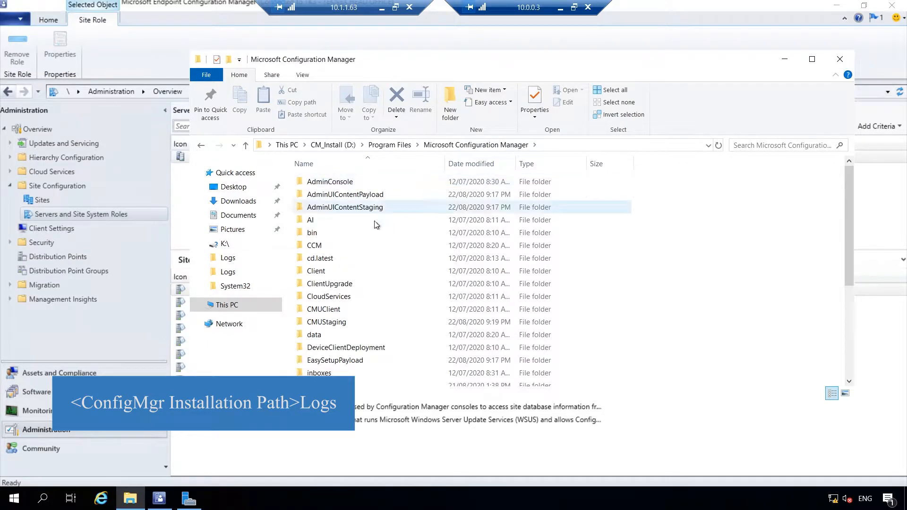
scroll(346, 265, down, 5)
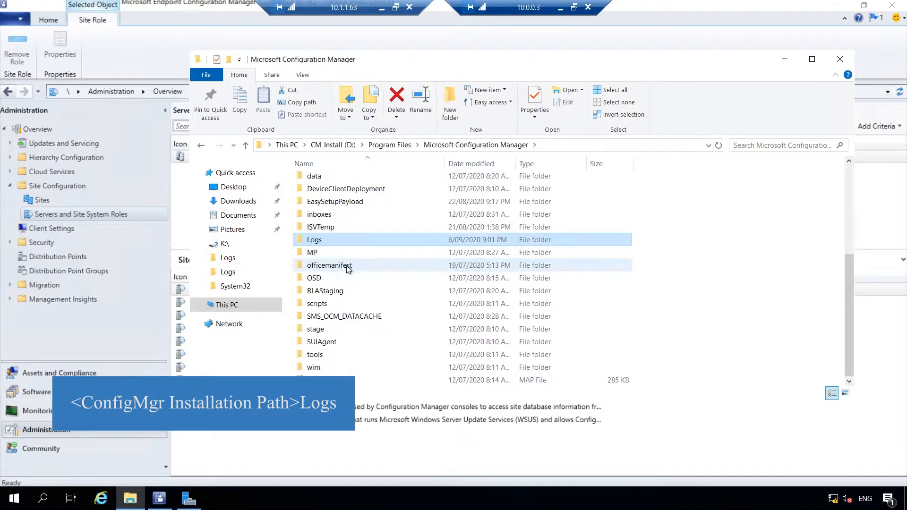
double_click(328, 237)
click(372, 235)
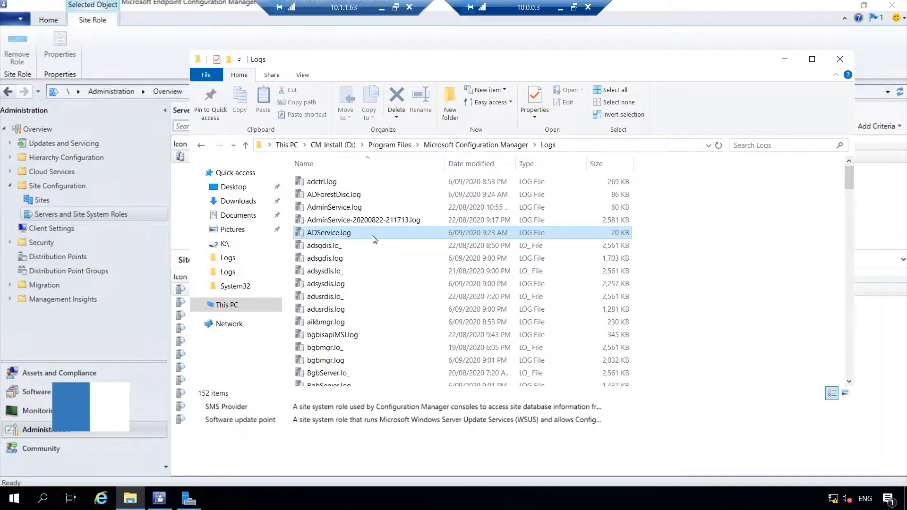
text(fsp)
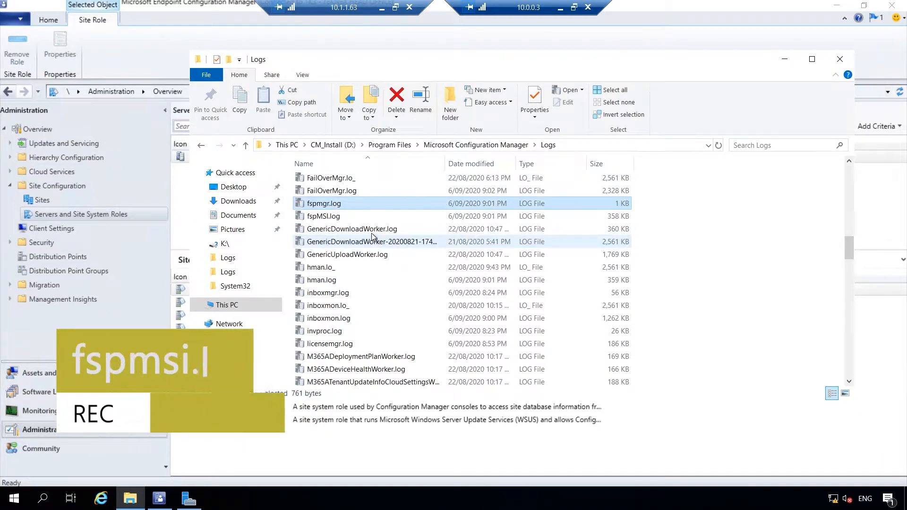
Step: Open fspMSI.log, examine the fallback status point installation entries through the end of the log, and close it
click(325, 220)
double_click(347, 220)
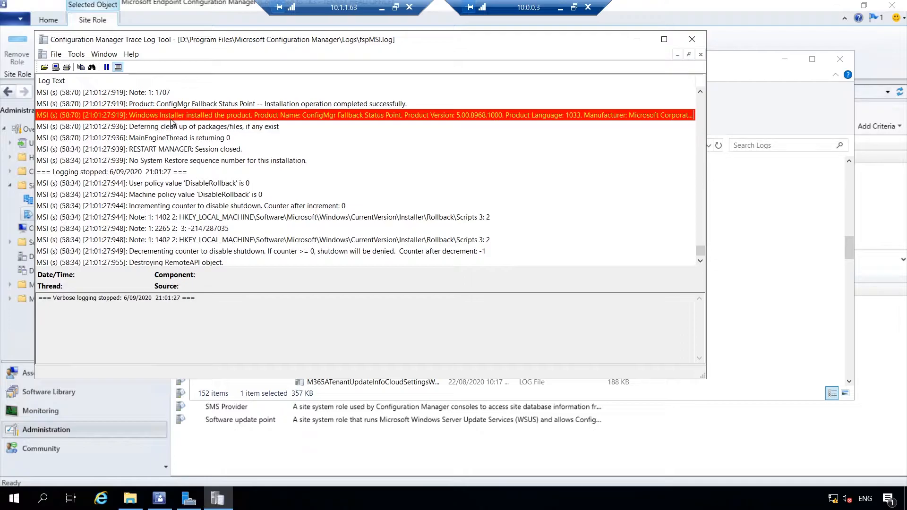
click(171, 118)
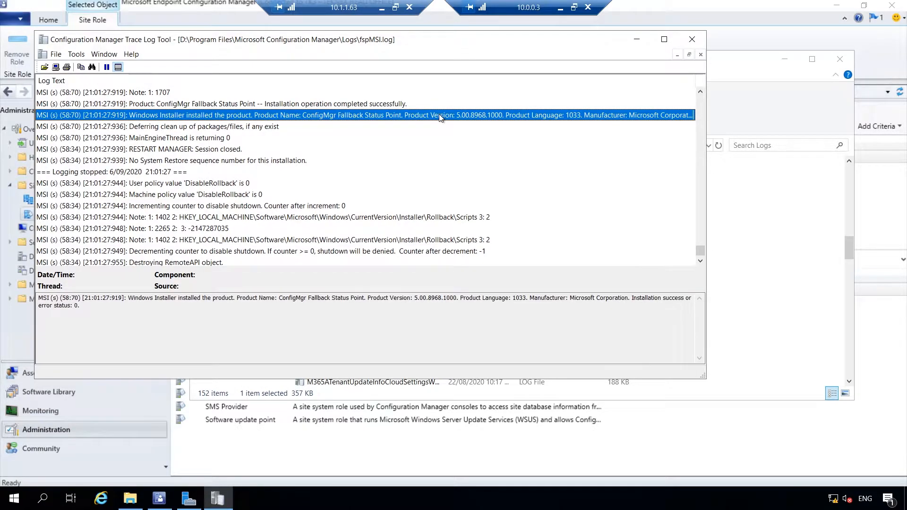
click(224, 251)
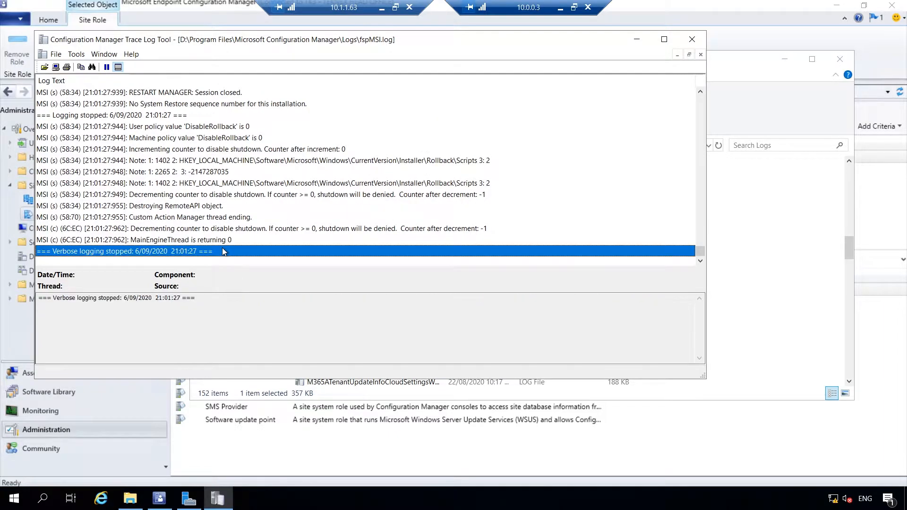
click(690, 40)
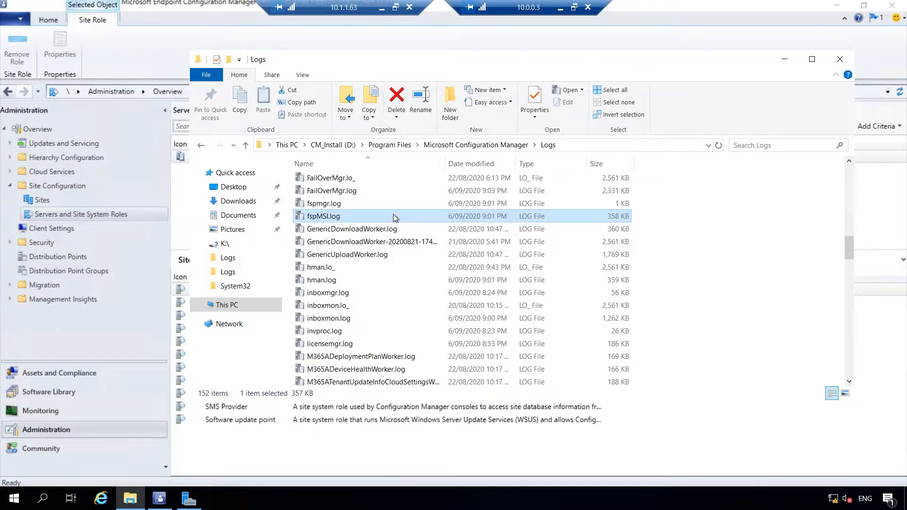
Step: Open fspmgr.log, examine the SMS_FALLBACK_STATUS_POINT entries with their date and time, and return to the Configuration Manager console
click(329, 206)
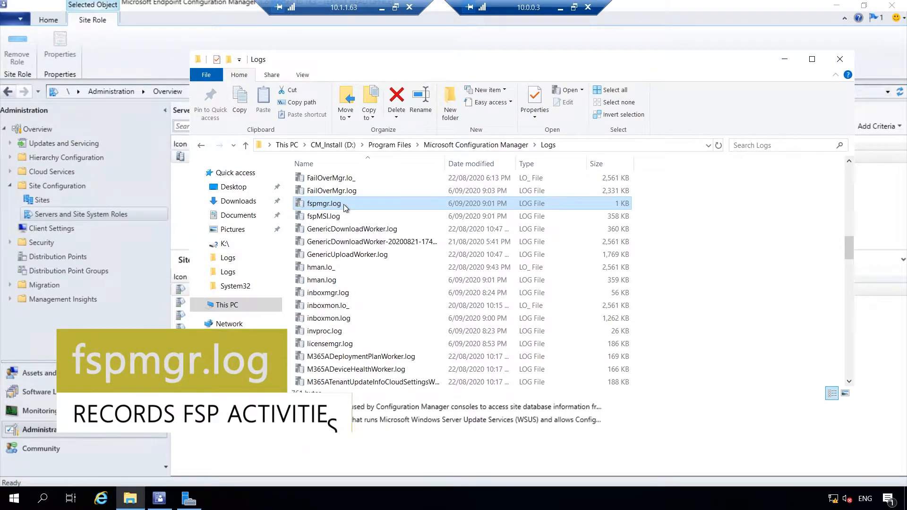
double_click(344, 204)
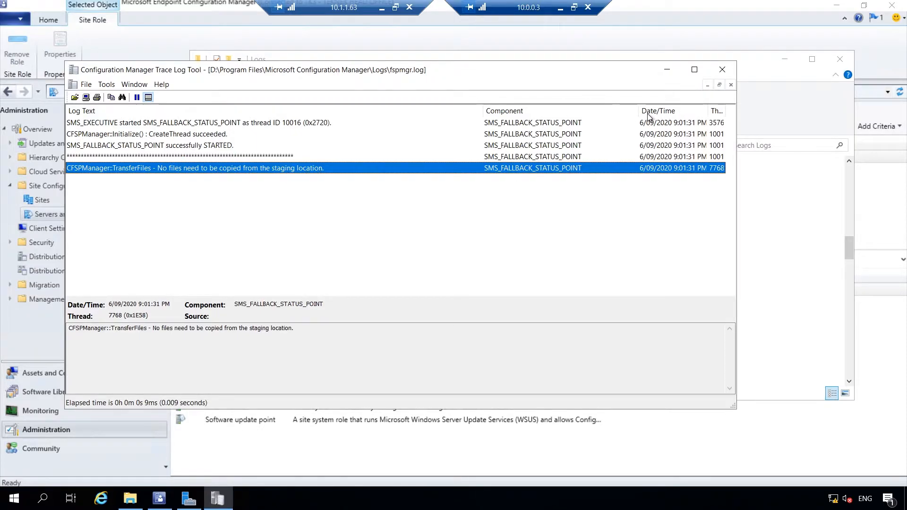
drag(600, 117, 576, 116)
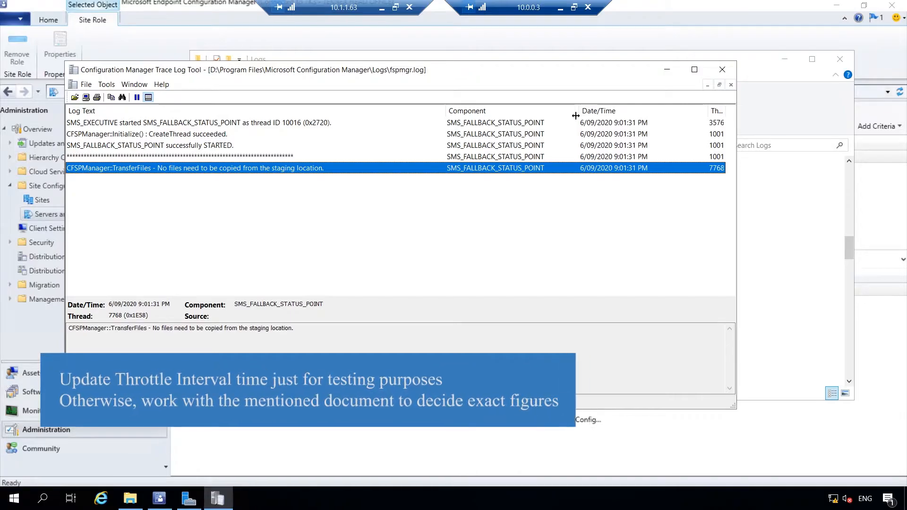
click(667, 69)
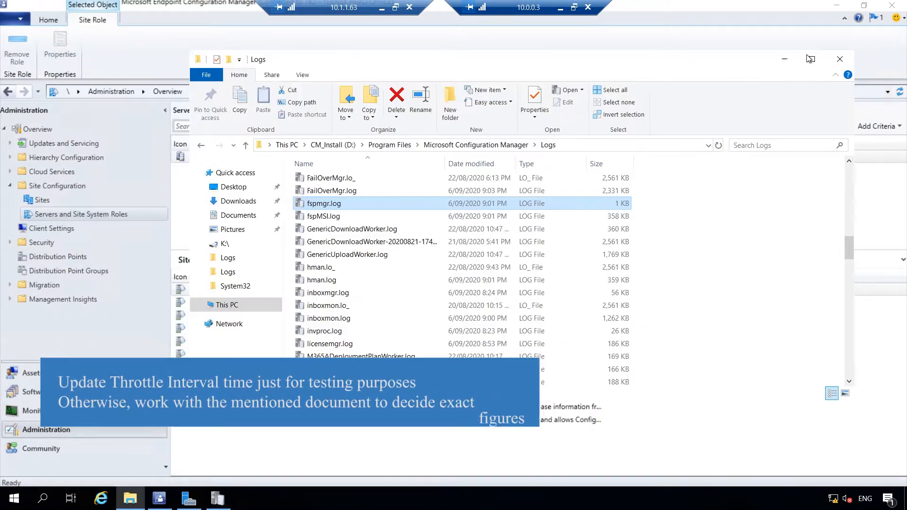
click(784, 58)
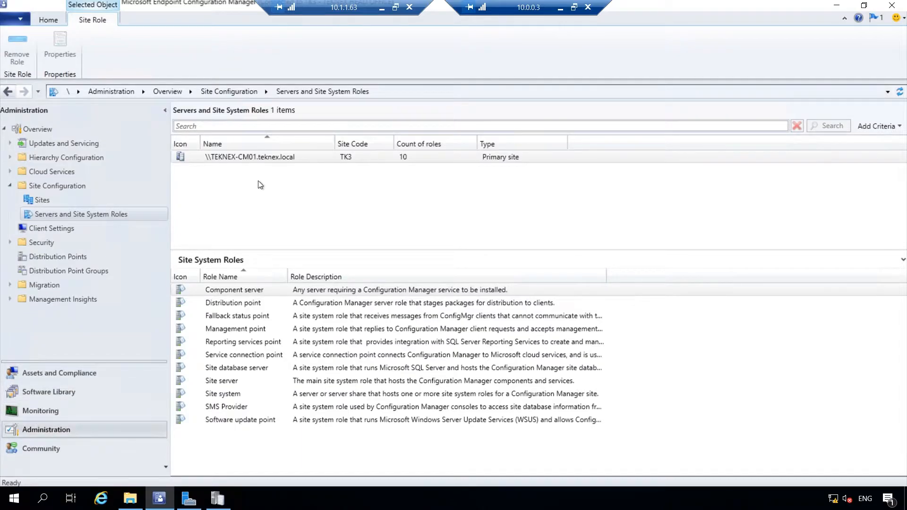
Step: Set the fallback status point's throttle interval to 60 seconds on the TEKNEX-CM01 server and check fspmgr.log for the throttling update
drag(288, 276, 314, 276)
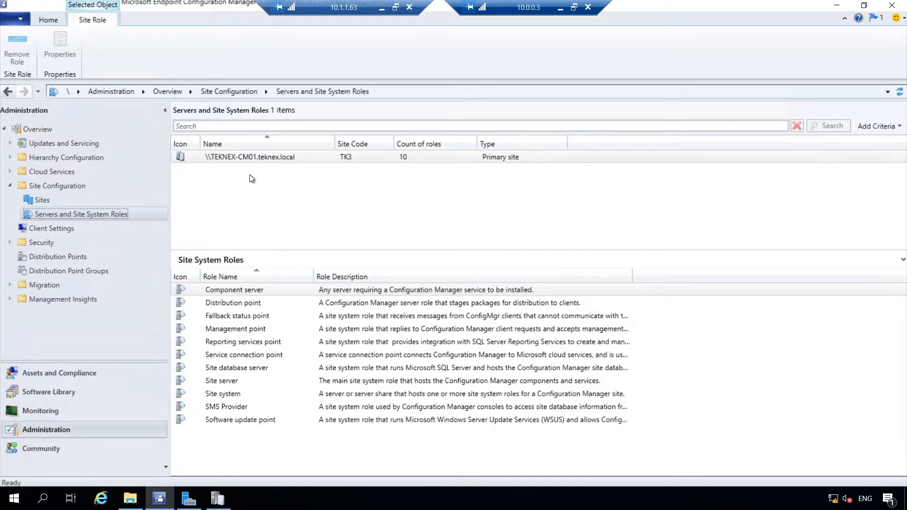
click(274, 157)
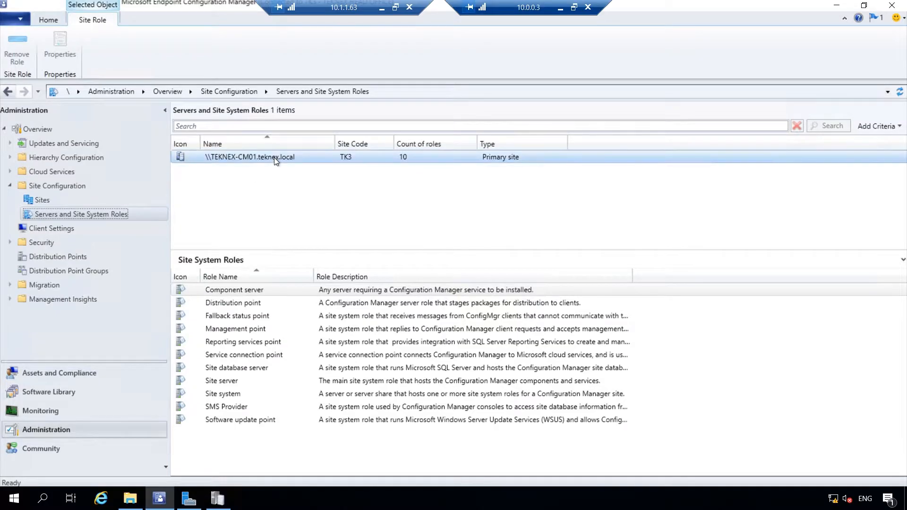
click(254, 319)
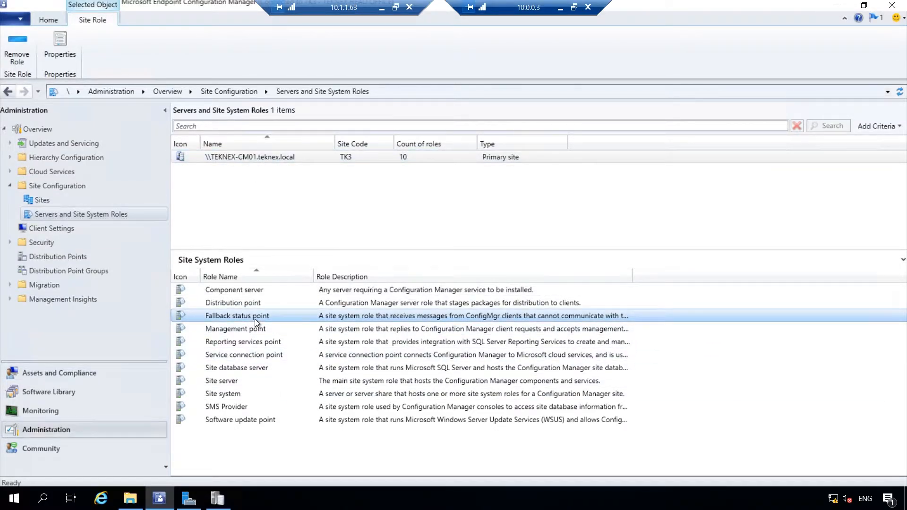
right_click(256, 319)
click(284, 346)
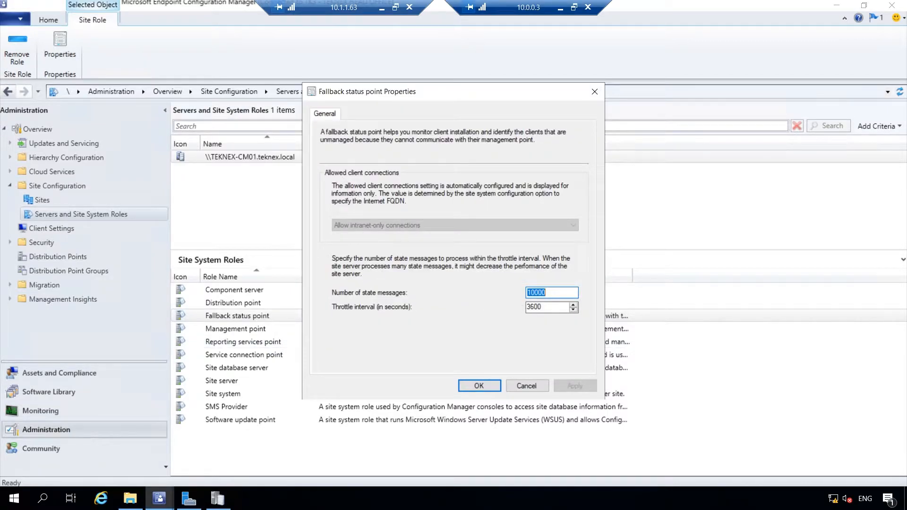
key(Tab)
text(60)
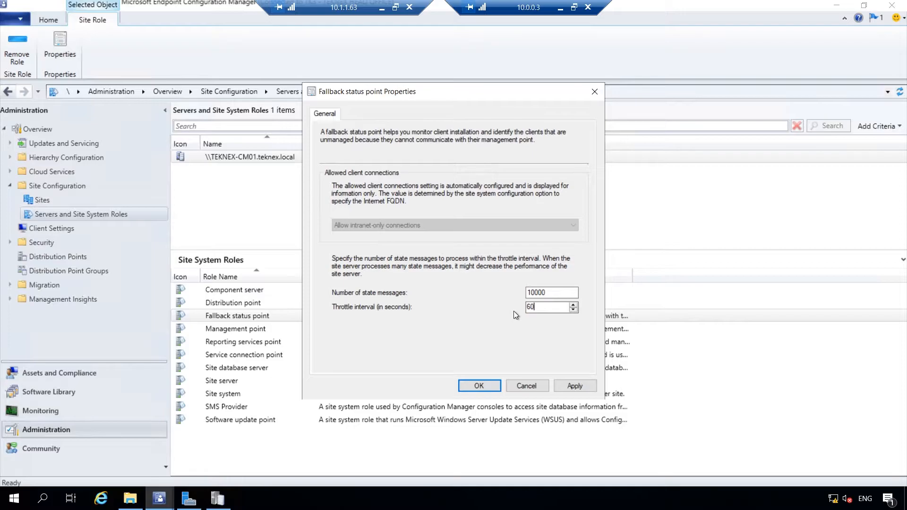
click(569, 385)
click(479, 385)
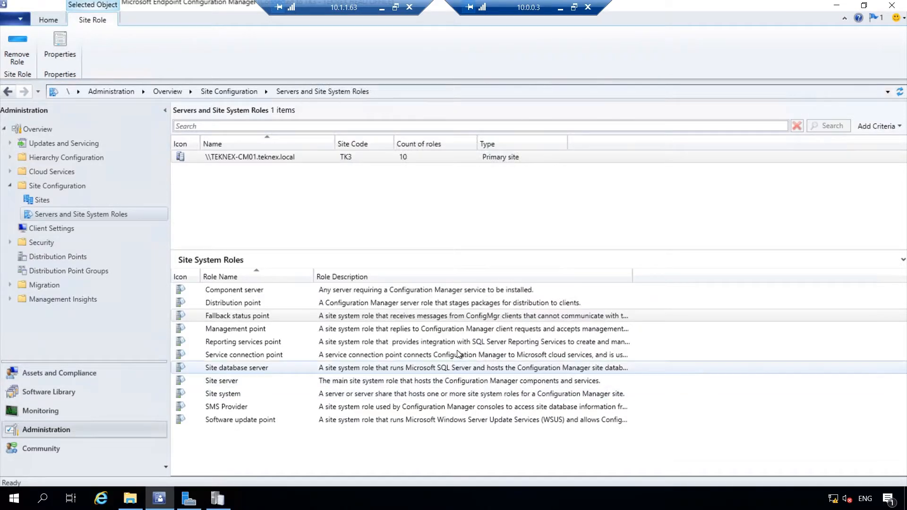
click(217, 498)
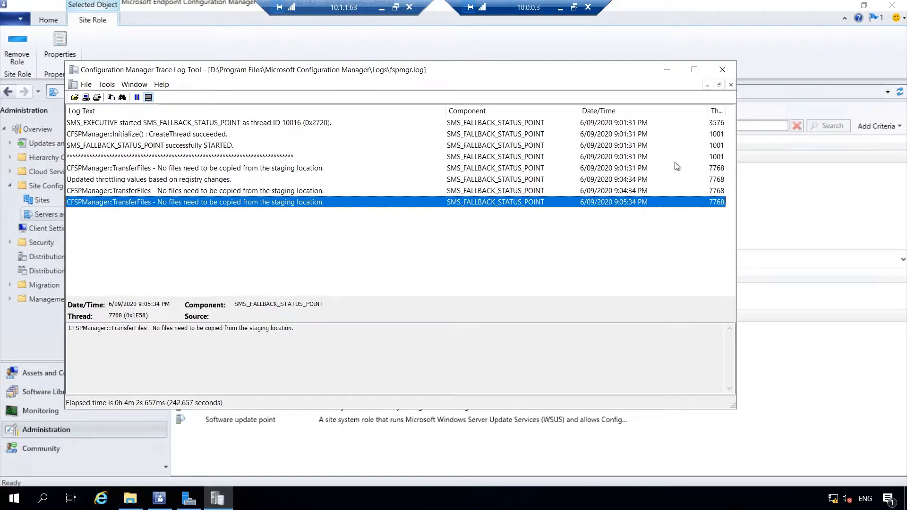
click(667, 71)
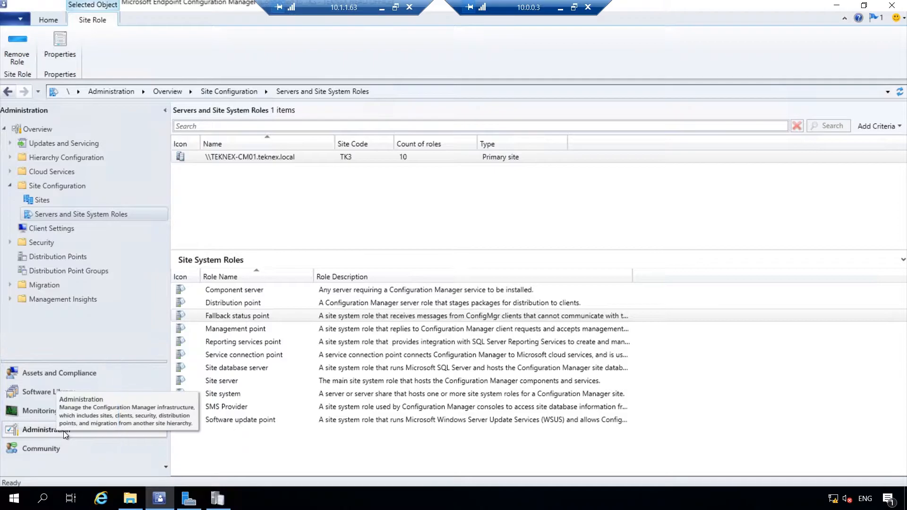
Step: Open the Client Push Installation settings of the TK3 - TEKNEX HEAD OFFICE site
click(47, 199)
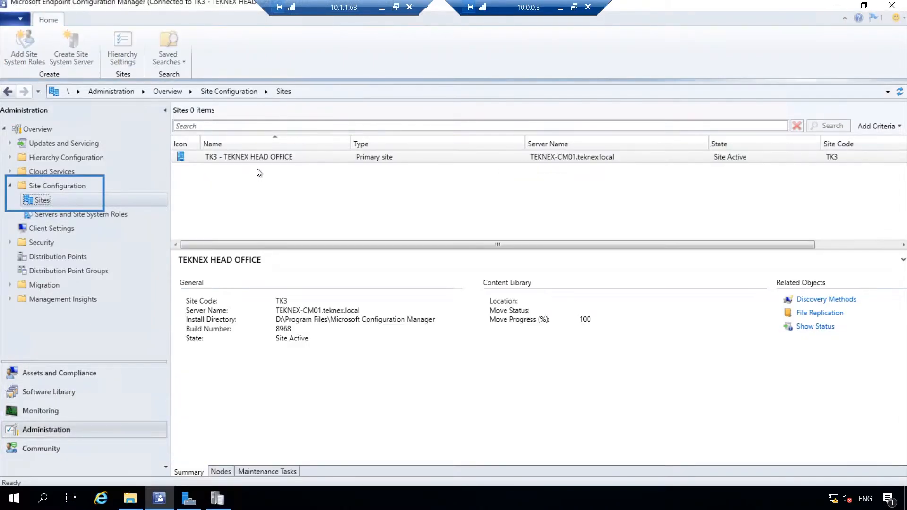
click(348, 156)
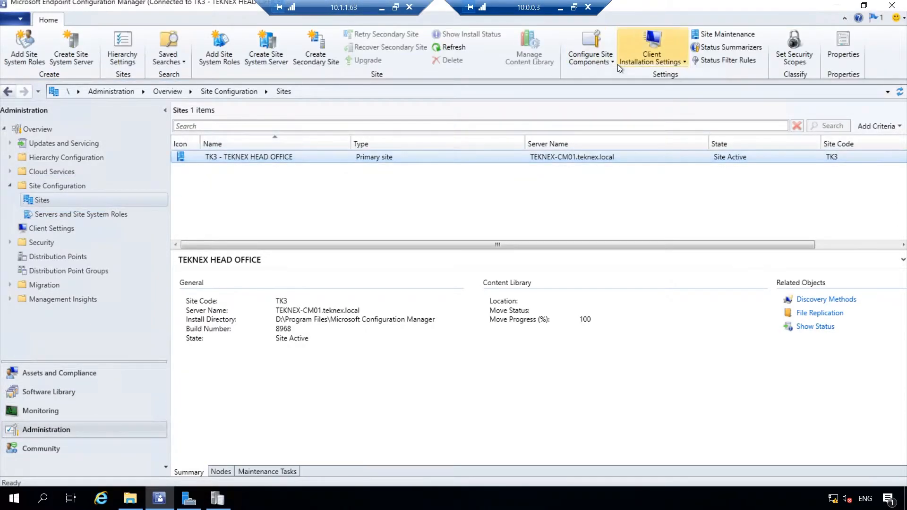
click(672, 58)
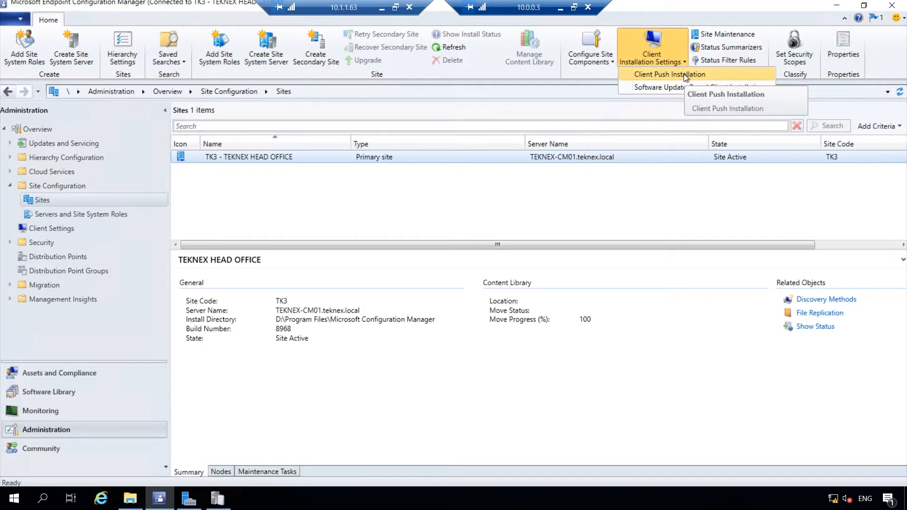
click(685, 77)
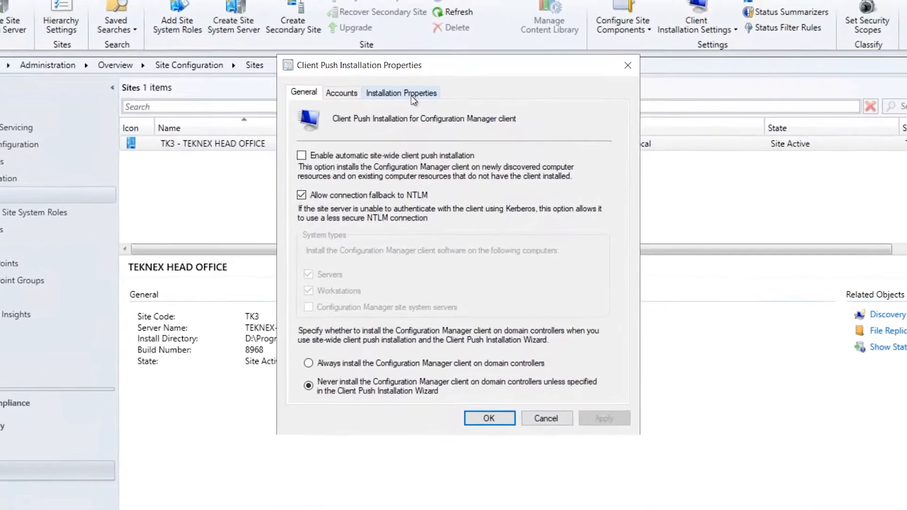
Step: Append FSP=TEKNEX-CM01.TEKNEX.LOCAL after SMSSITECODE=TK3 in the client push installation properties and apply the change
click(420, 121)
click(391, 165)
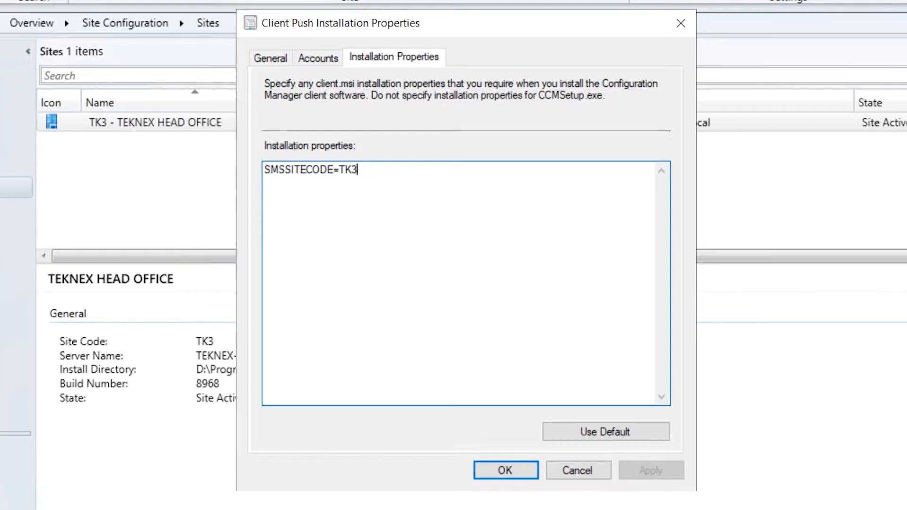
text(FSP=TEKNEX-C)
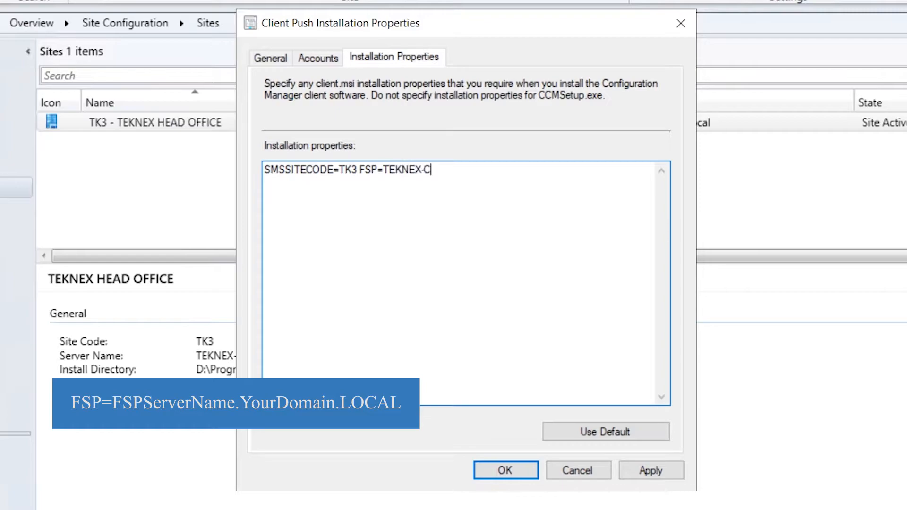
text(M01.TEKNEX.LOCAL)
drag(524, 169, 265, 169)
click(649, 469)
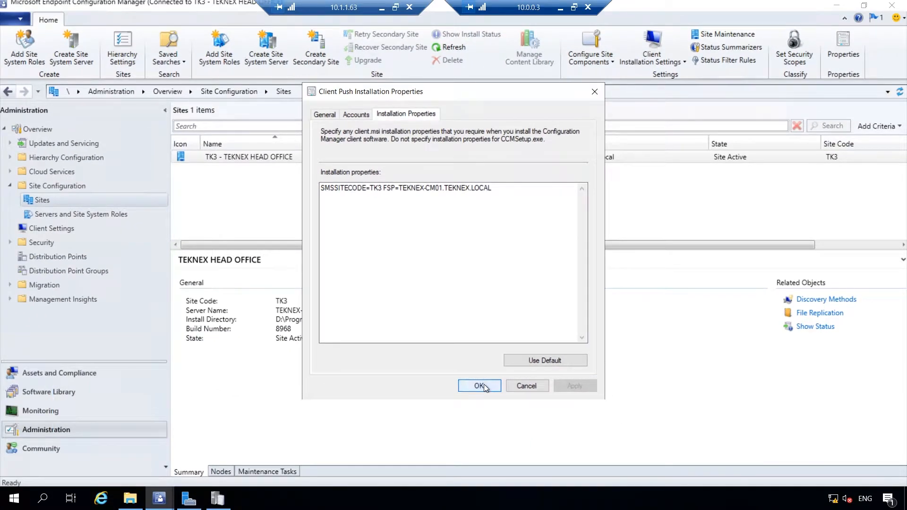
click(479, 386)
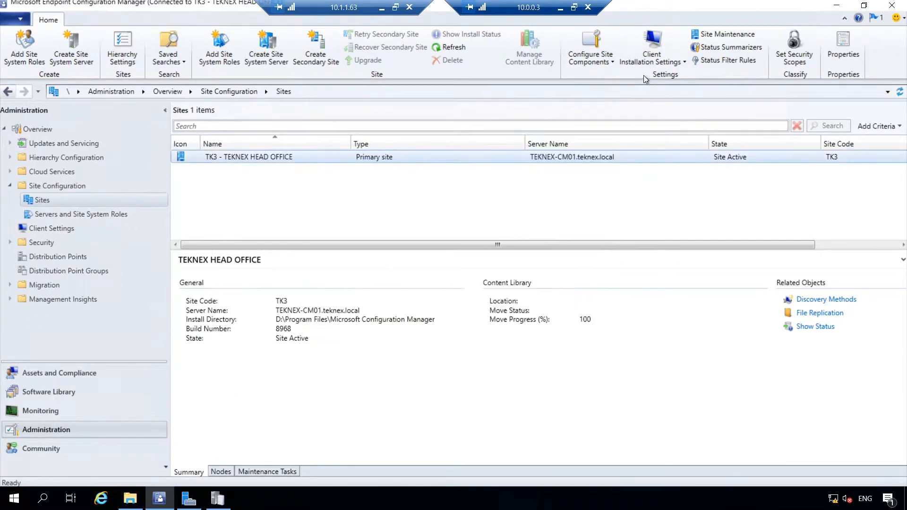
Step: Open the client log folder \\pc-01\c$\Windows\CCM\Logs in File Explorer
key(super+r)
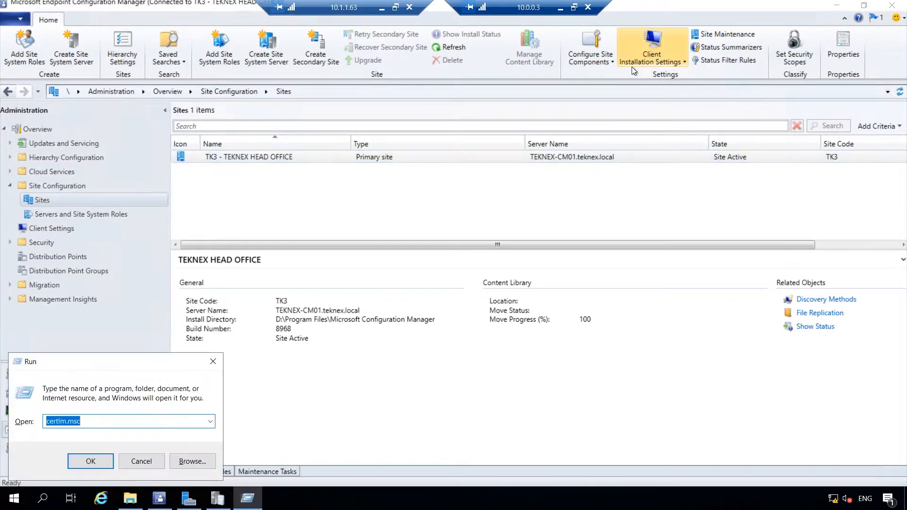
text(\pc-01\c$)
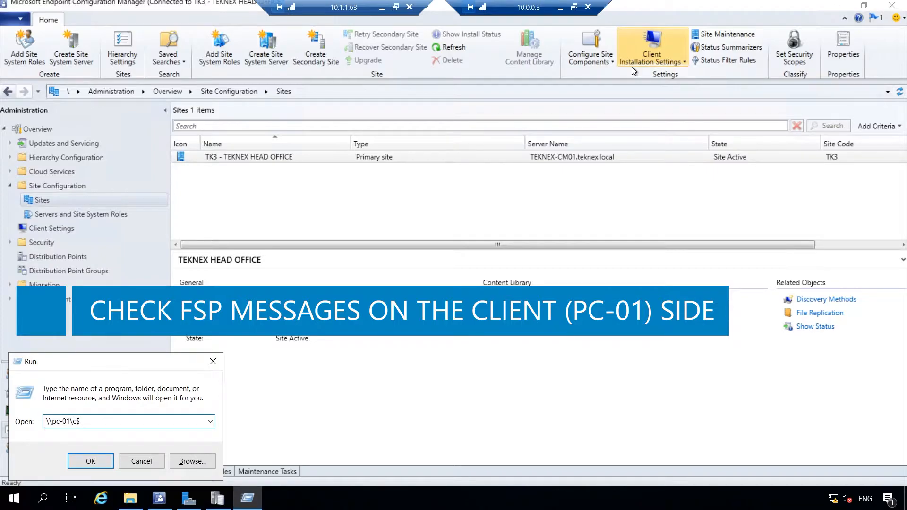
key(Return)
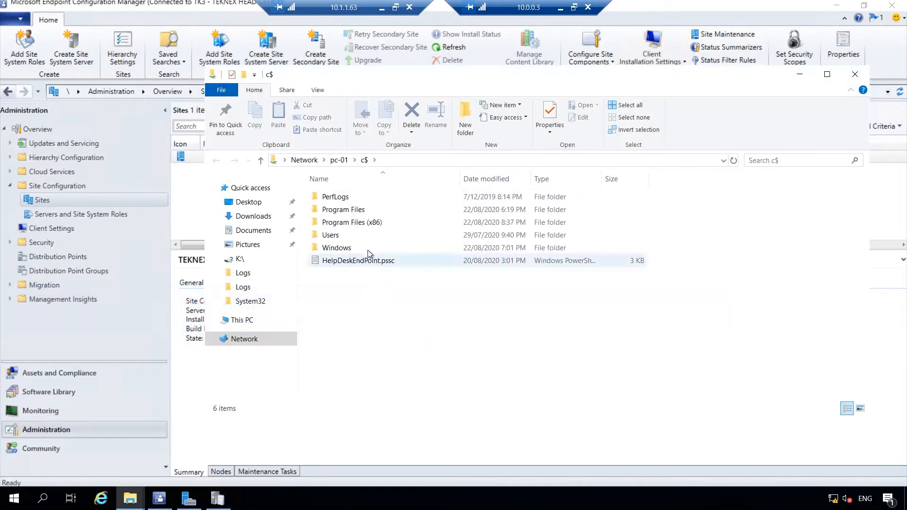
double_click(366, 249)
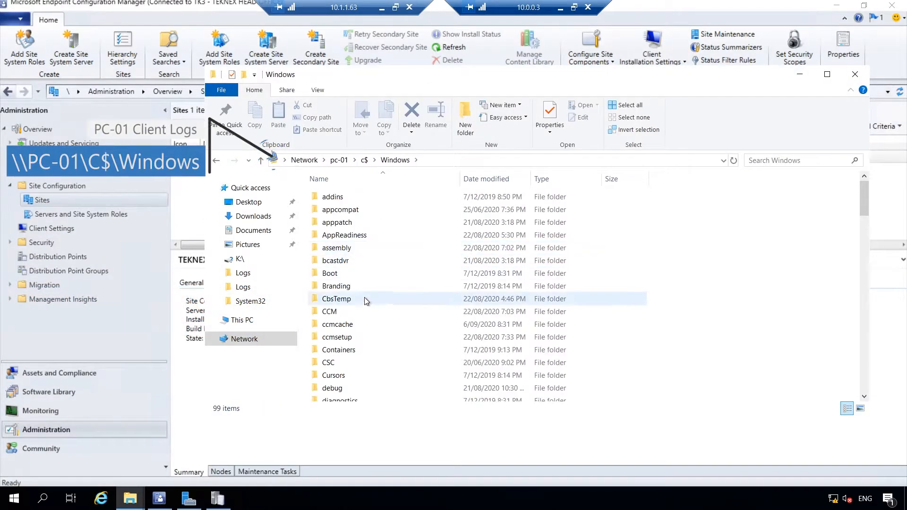
double_click(363, 312)
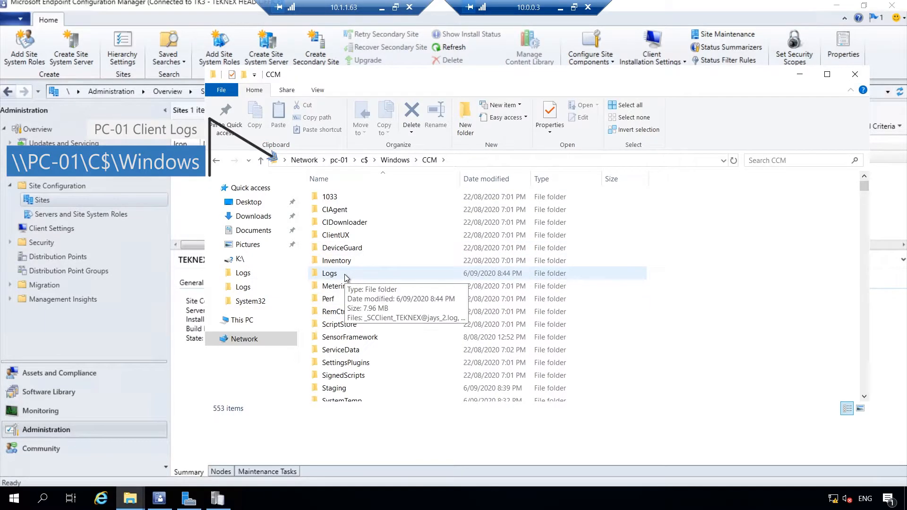
double_click(344, 274)
Step: Look through the PC-01 client's log files for FSPStateMessage.log
click(370, 251)
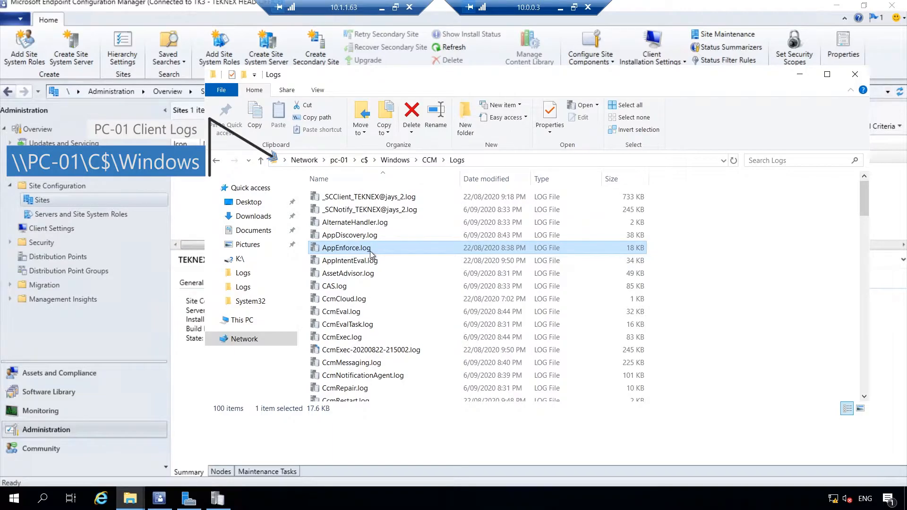
key(f)
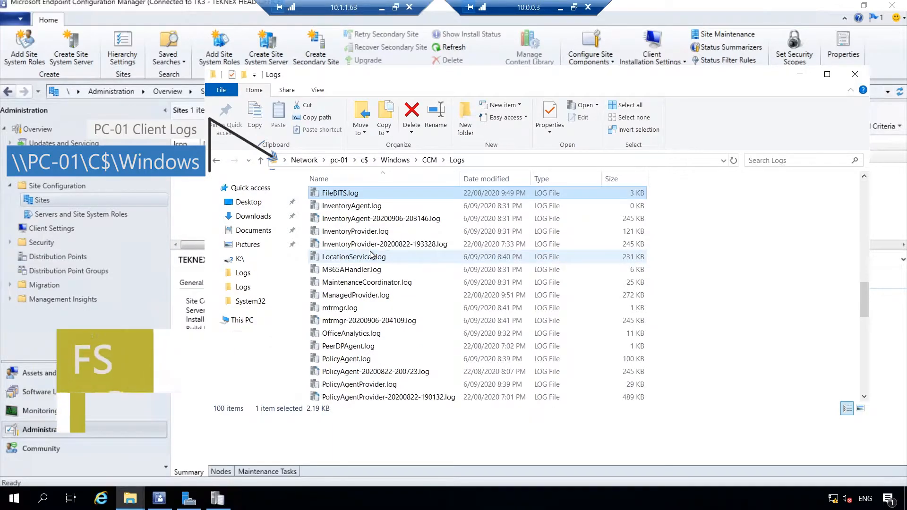
scroll(405, 293, up, 2)
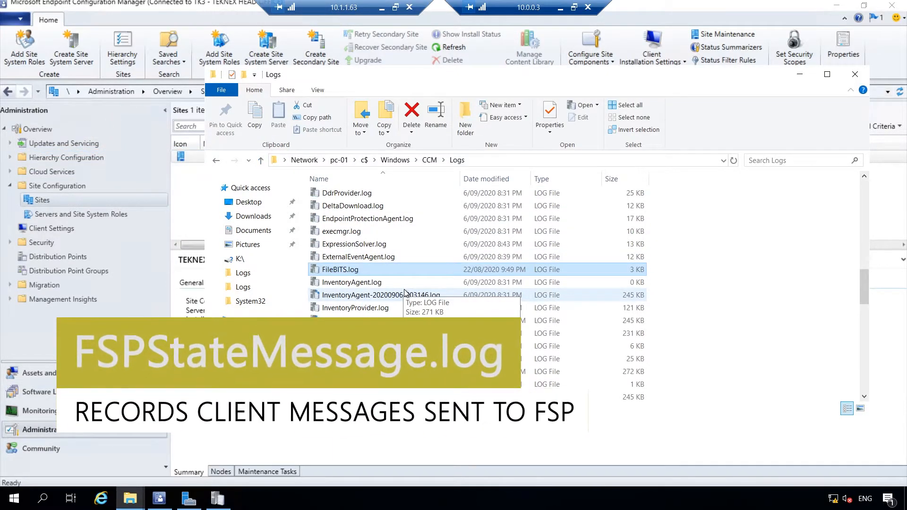
scroll(425, 274, down, 3)
click(466, 241)
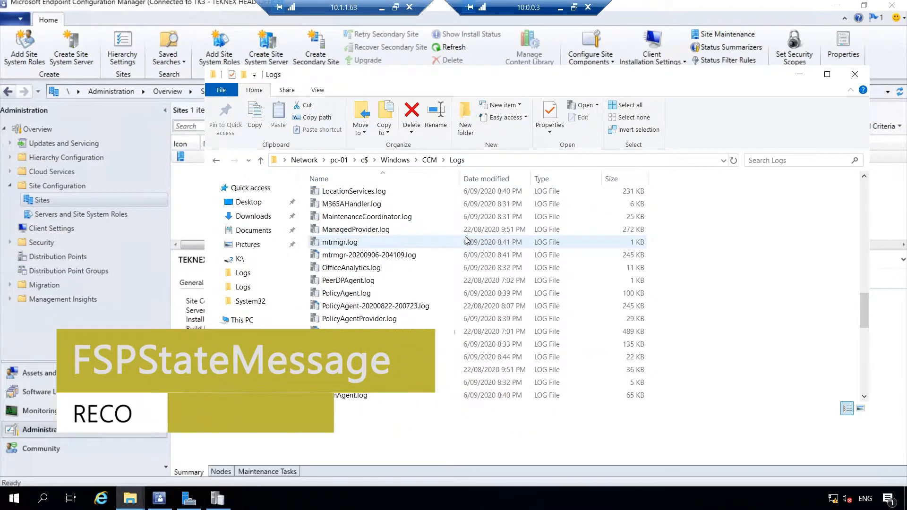
scroll(603, 259, up, 2)
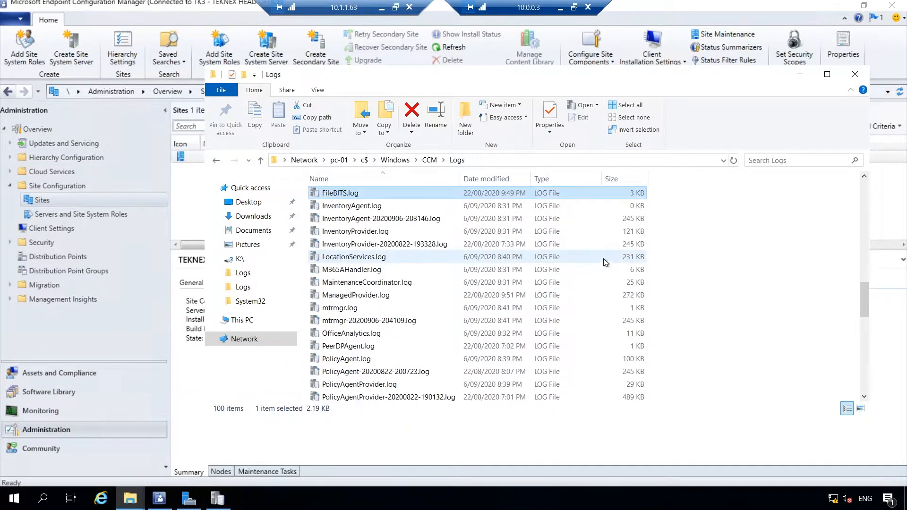
Step: Start a client installation for the PC-01 device in Assets and Compliance
scroll(603, 259, up, 2)
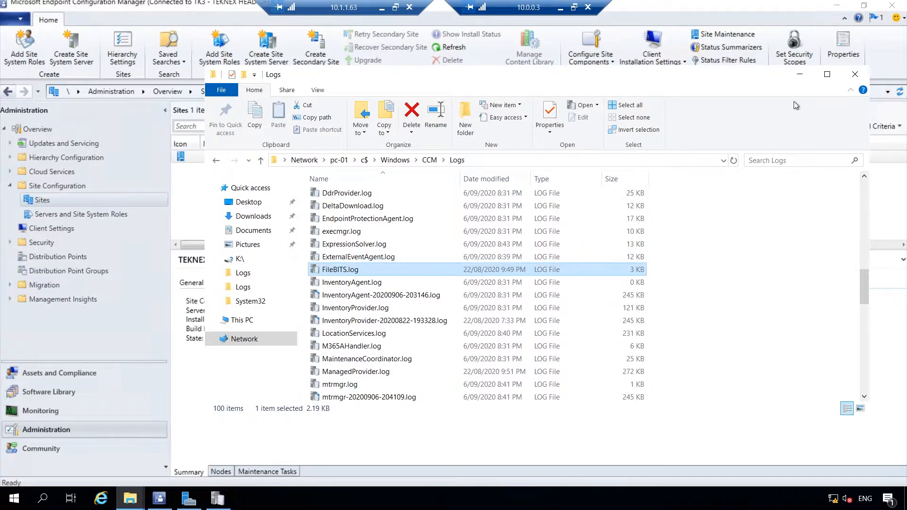
click(801, 75)
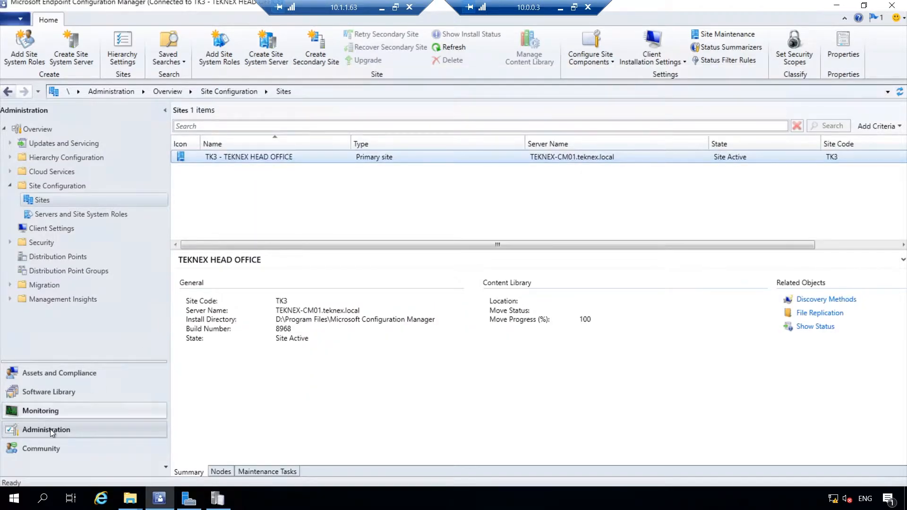
click(64, 378)
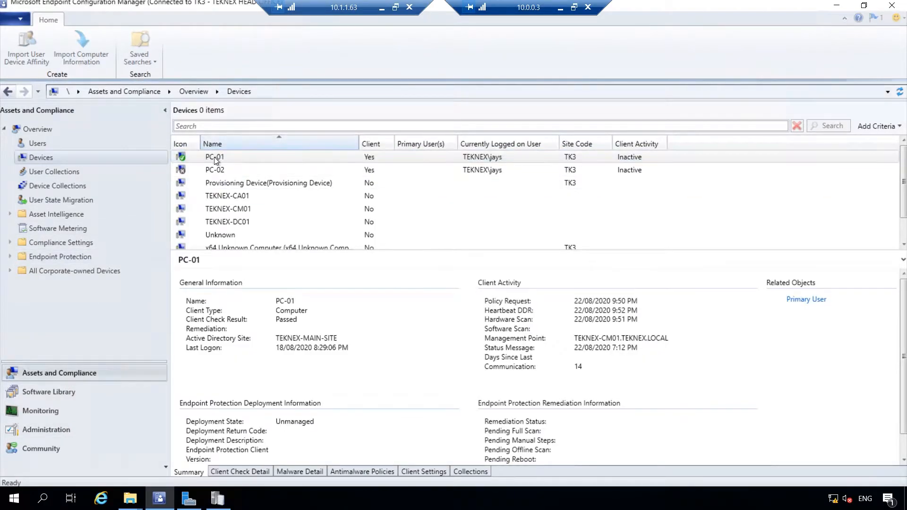
click(237, 156)
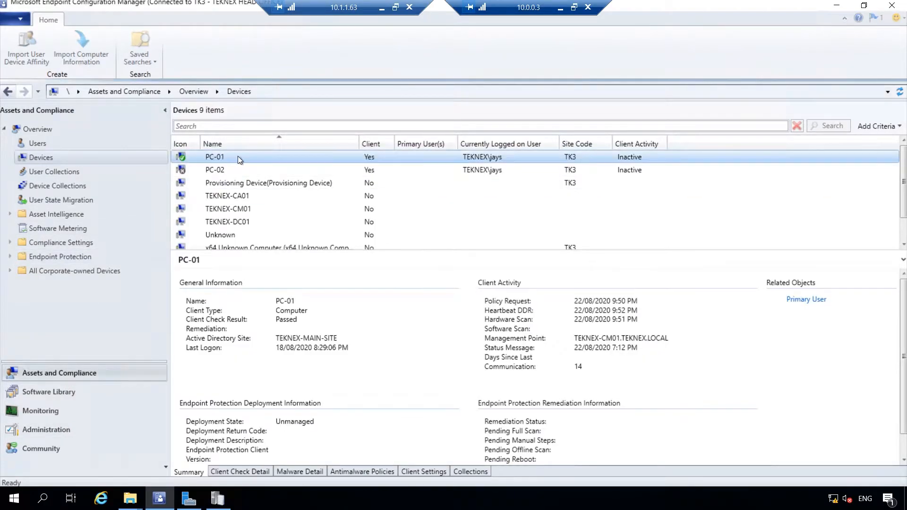
right_click(239, 156)
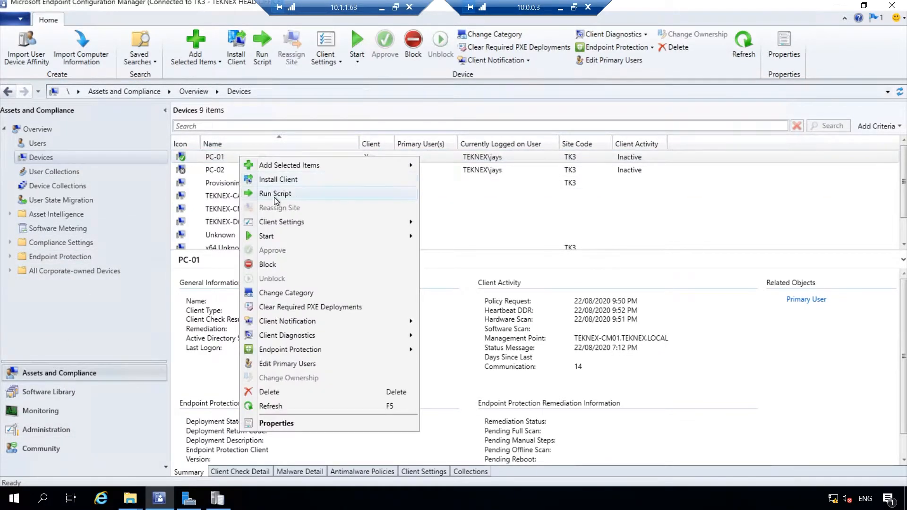
click(277, 182)
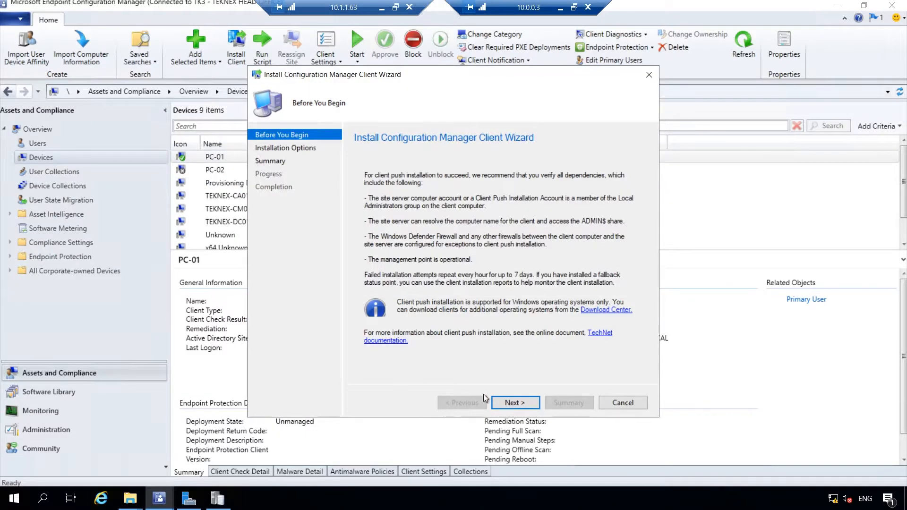
Step: Push the client to PC-01 with the options to always install the client software and uninstall the existing client first
click(507, 402)
click(410, 234)
click(411, 283)
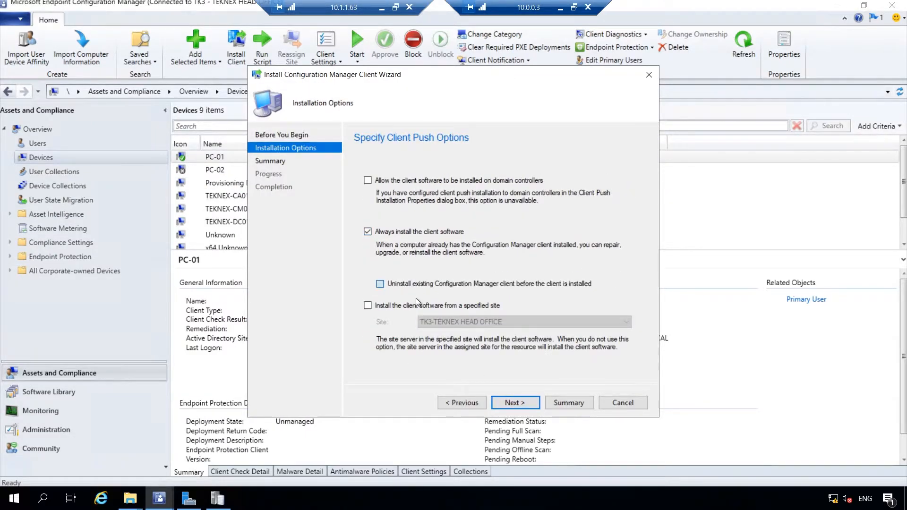
click(486, 295)
click(526, 405)
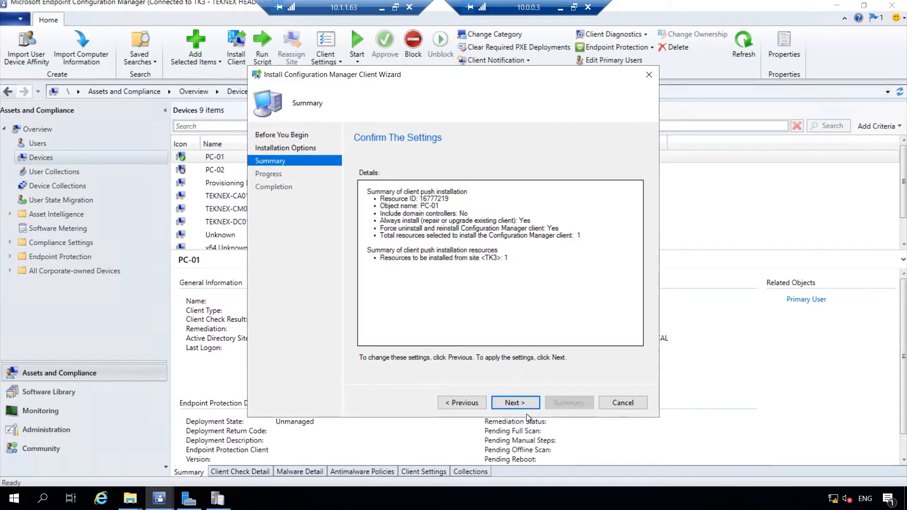
click(523, 402)
click(623, 403)
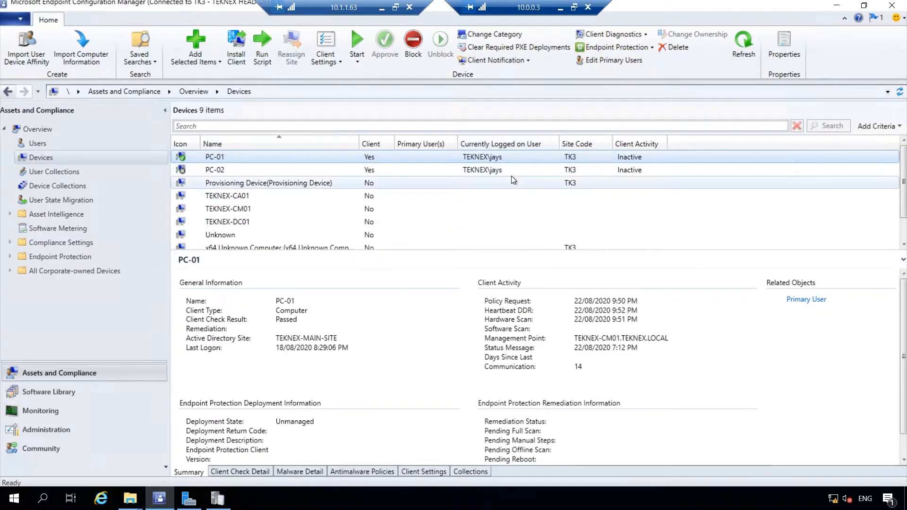
Step: Open ccmsetup.log from the client folder \\pc-01\c$\Windows\ccmsetup\Logs
click(217, 498)
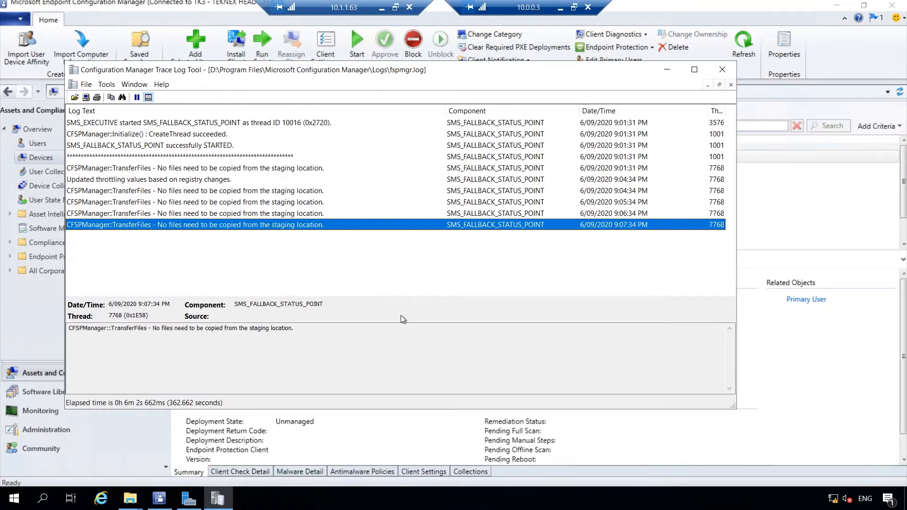
click(130, 498)
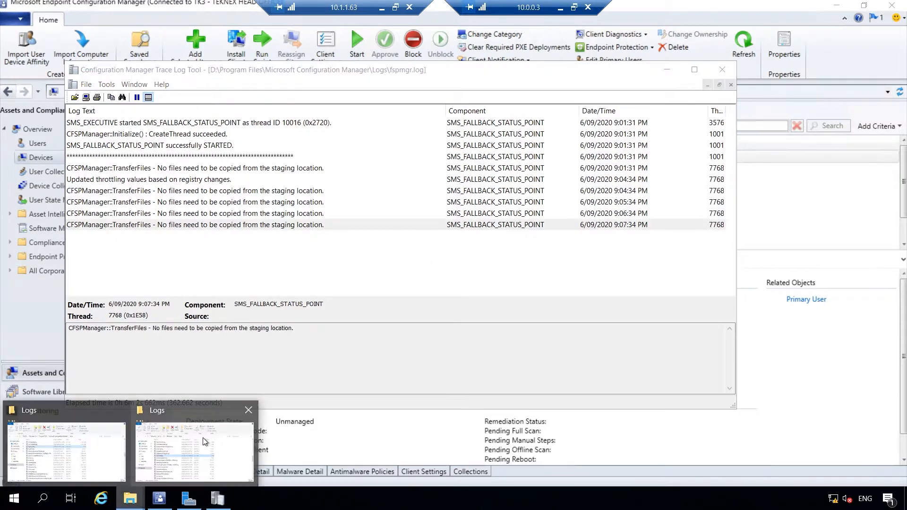
click(188, 444)
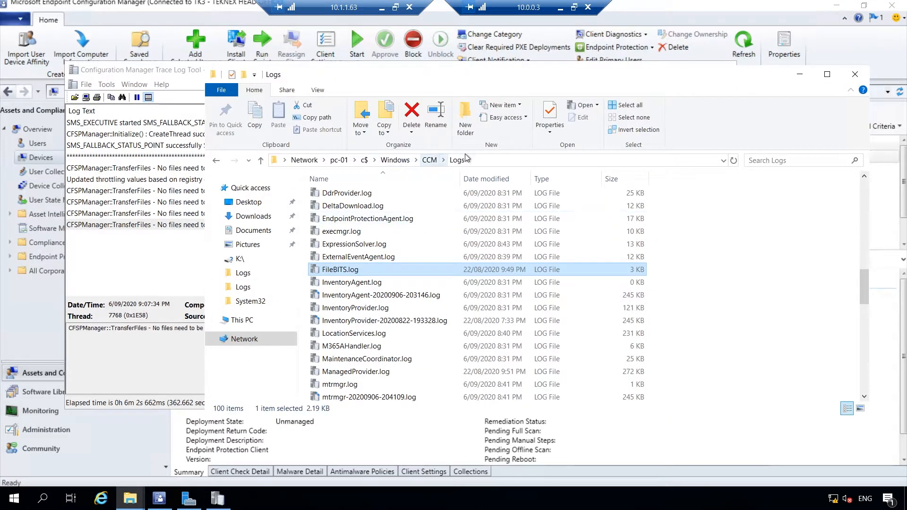
click(410, 162)
double_click(355, 341)
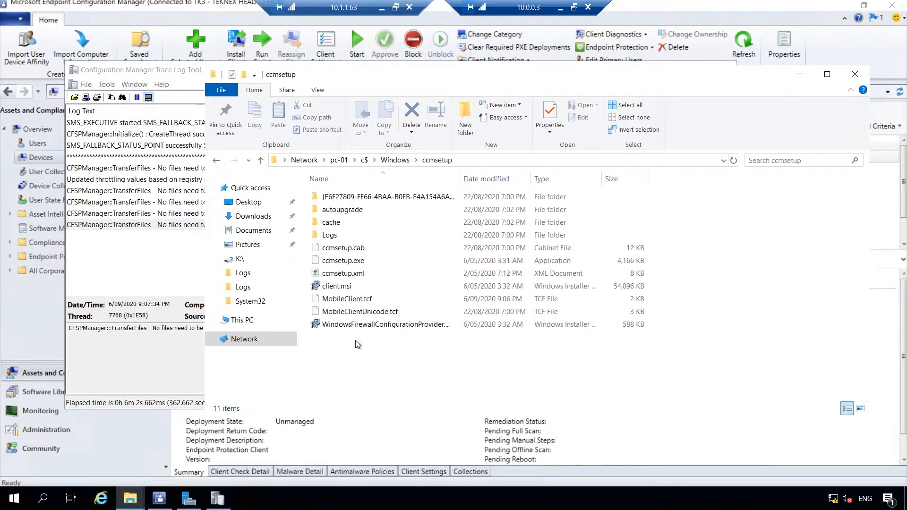
click(339, 235)
double_click(339, 235)
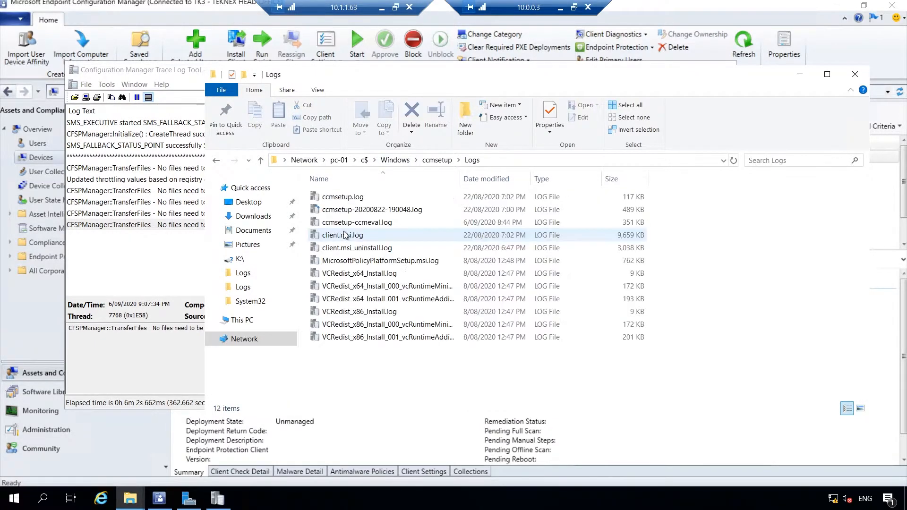
click(381, 200)
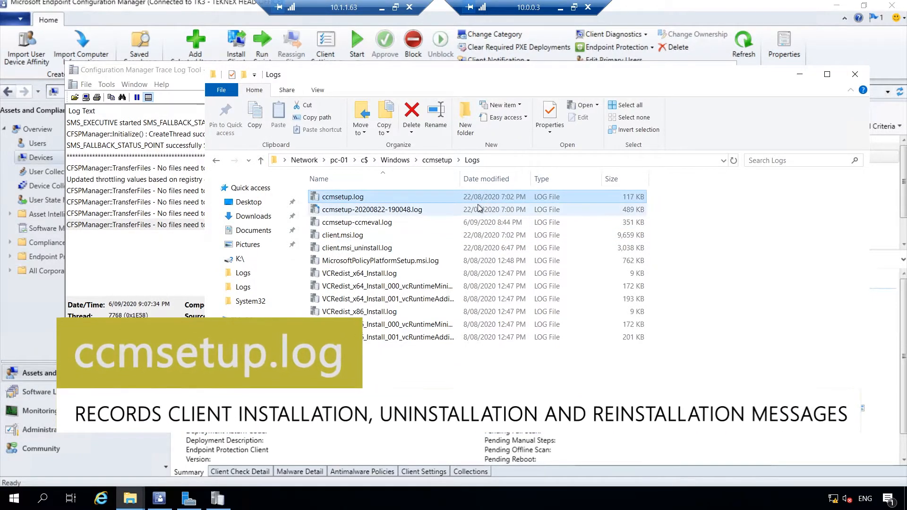
double_click(371, 197)
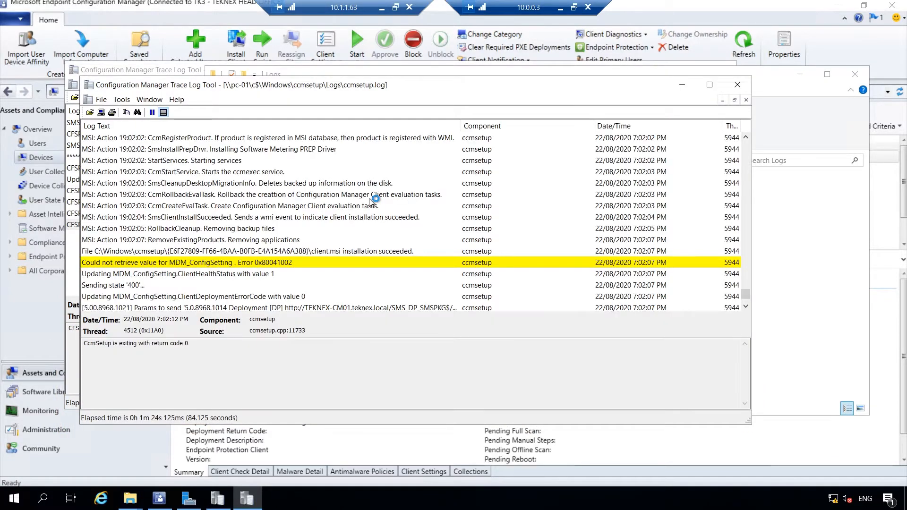
Step: Examine the latest ccmsetup.log entries for the FSP setting and the installation command line retrieved from Active Directory
scroll(236, 267, down, 1)
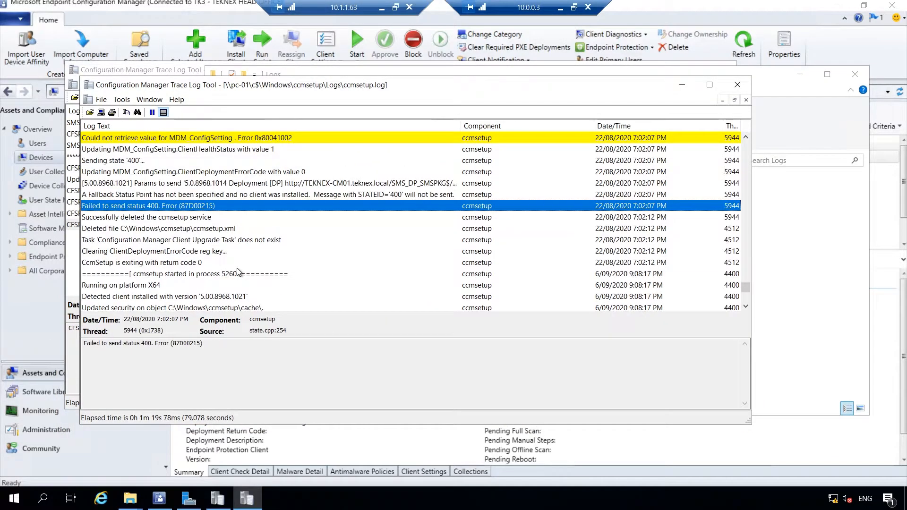
scroll(237, 267, down, 2)
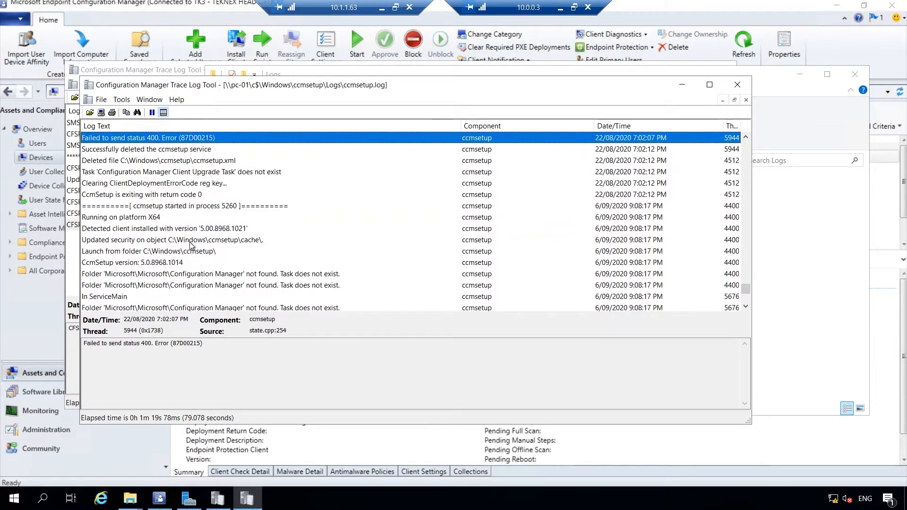
click(206, 240)
scroll(269, 240, down, 5)
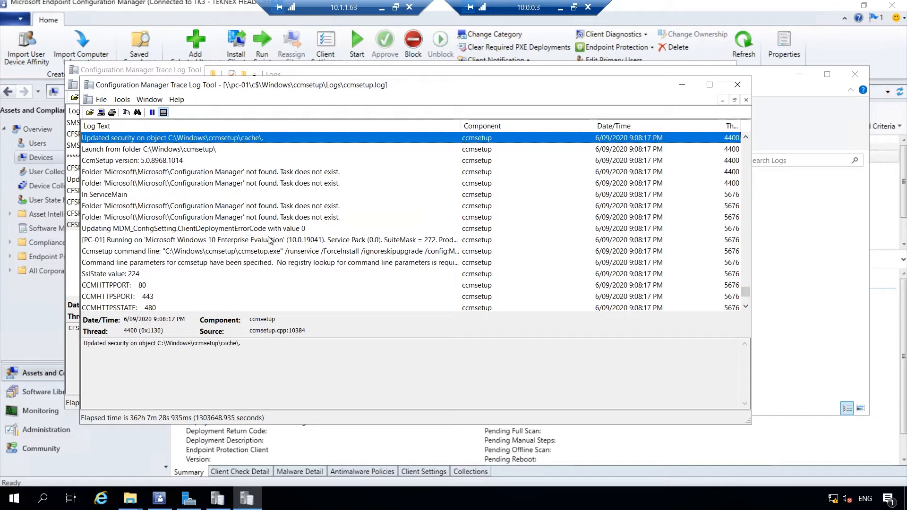
scroll(269, 240, down, 3)
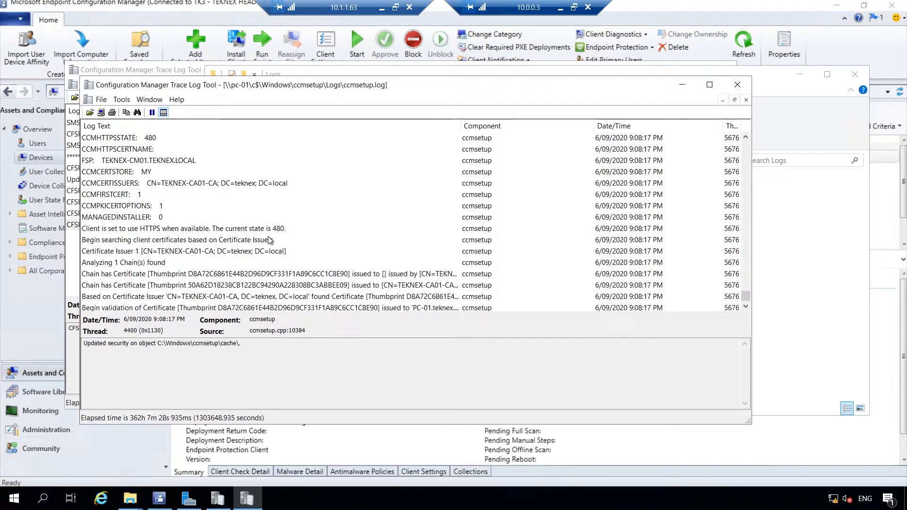
scroll(268, 240, down, 3)
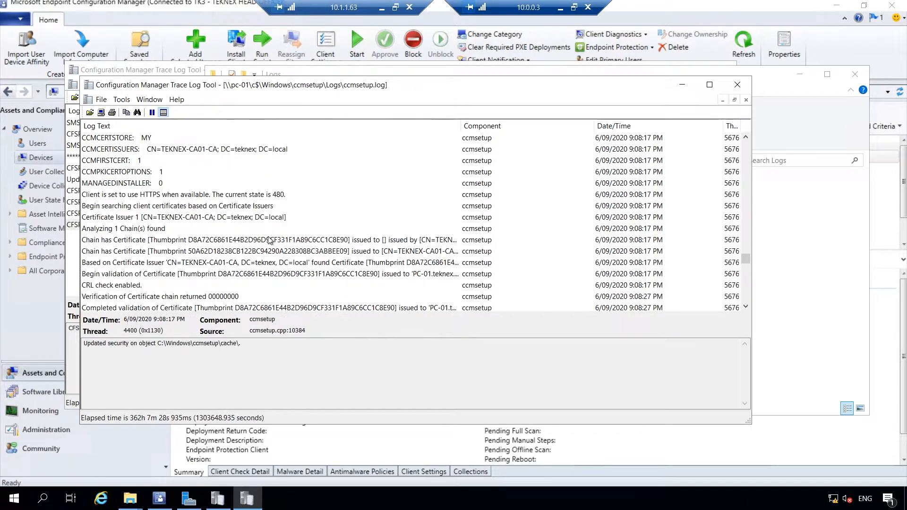
scroll(269, 240, down, 6)
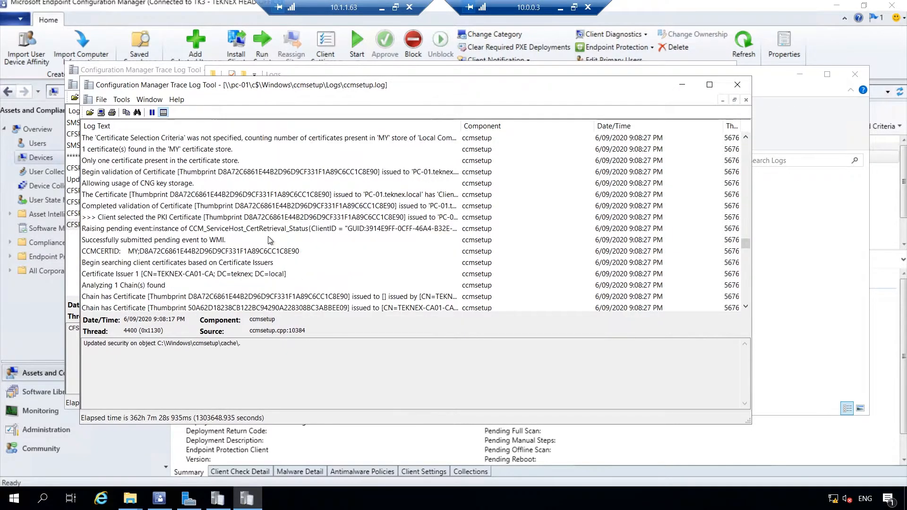
click(264, 229)
click(149, 263)
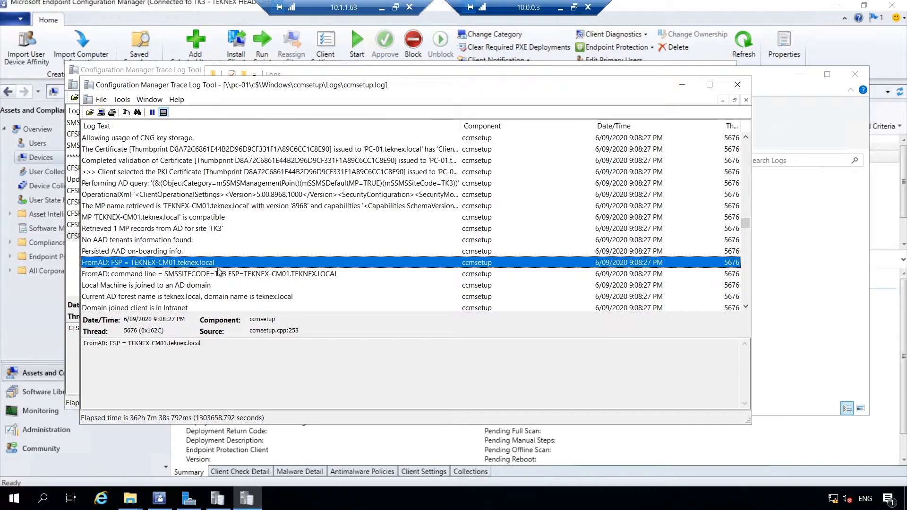
scroll(238, 263, down, 4)
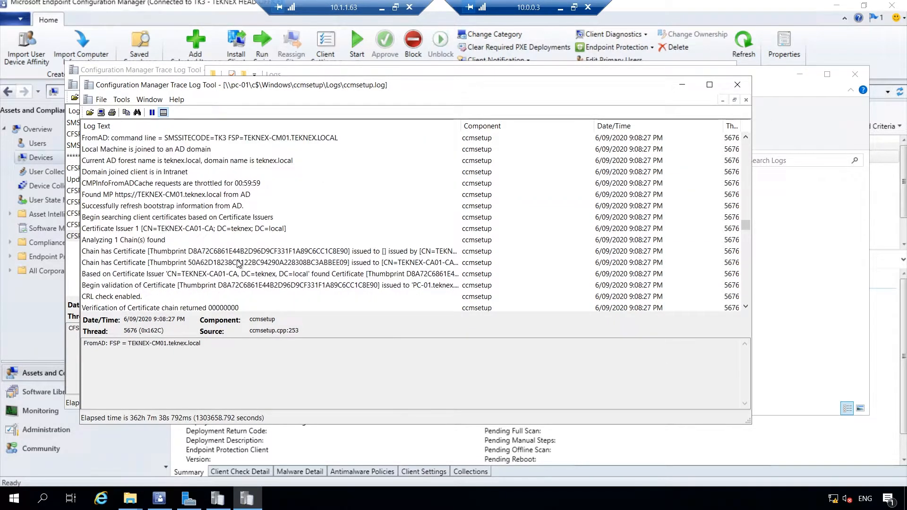
scroll(239, 263, down, 10)
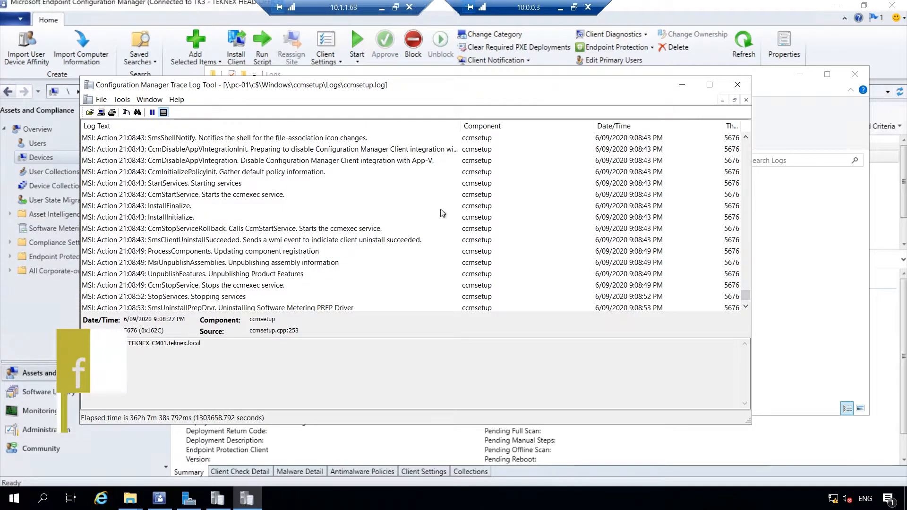
Step: Review the times of the file transfer entries in the server's fspmgr.log
click(217, 497)
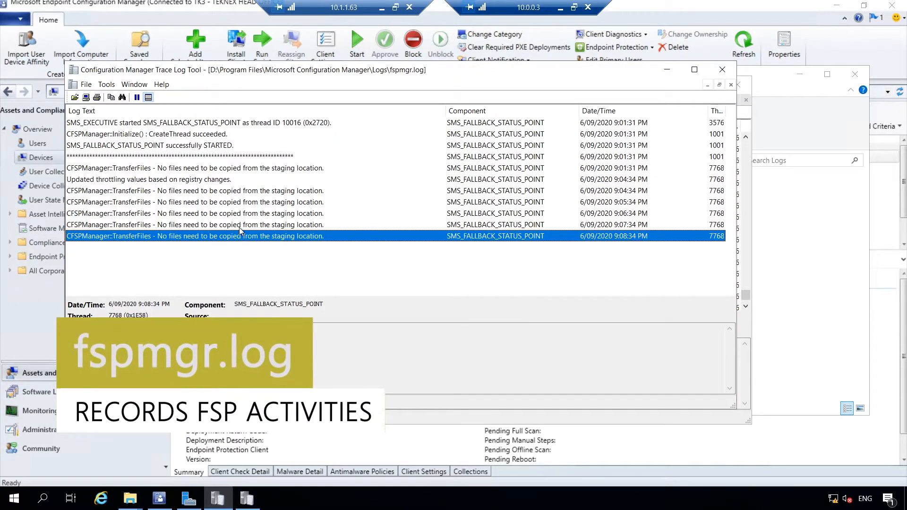
click(622, 227)
click(637, 236)
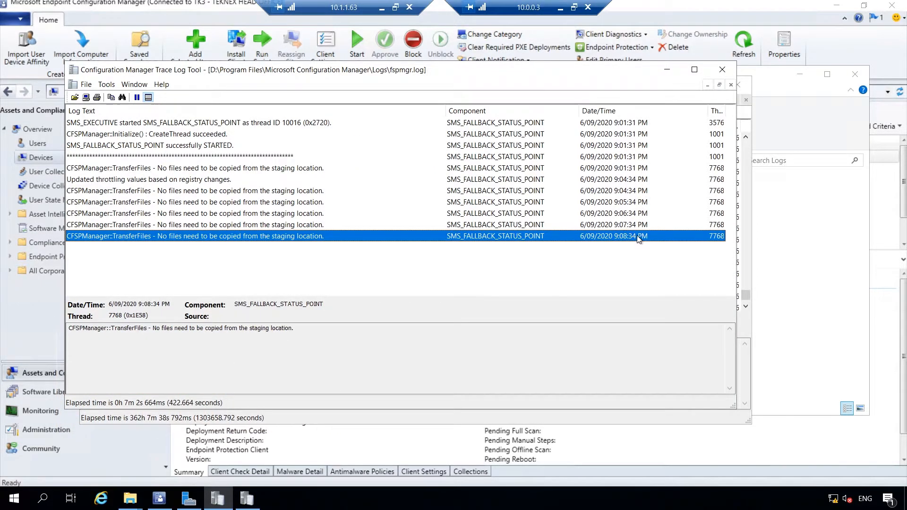
click(633, 181)
drag(636, 194, 638, 240)
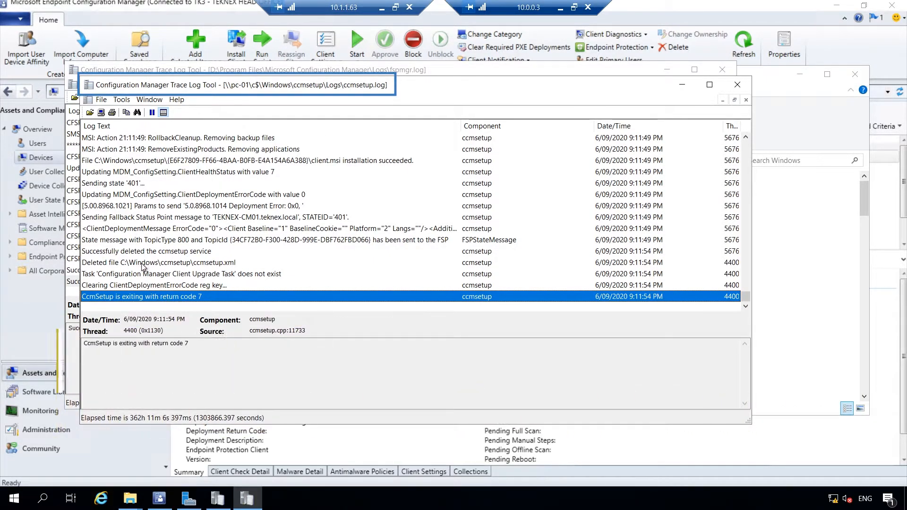
Step: Check the end of PC-01's ccmsetup.log for the FSPStateMessage entry and its time
click(130, 255)
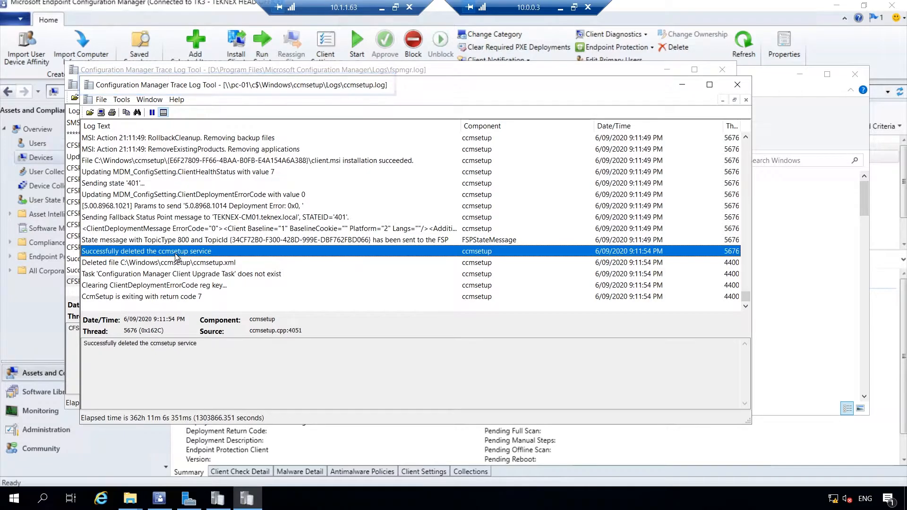
click(481, 241)
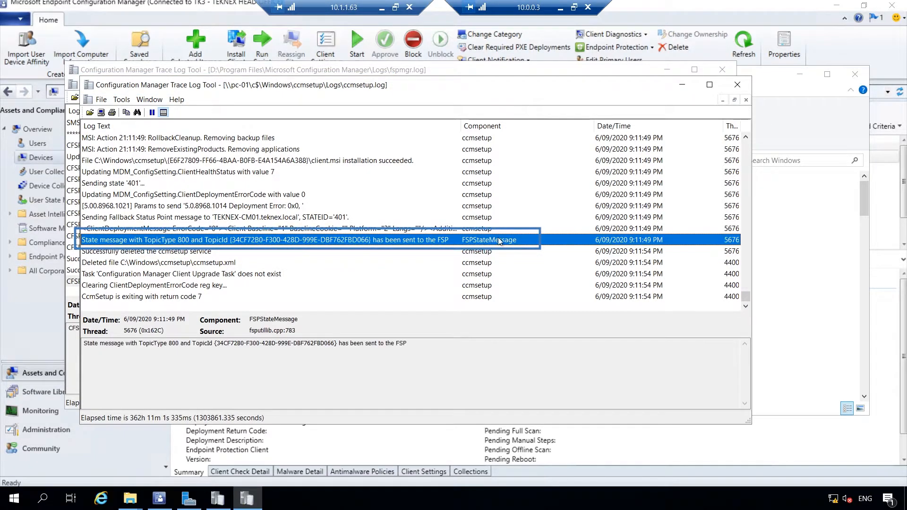
scroll(517, 244, down, 5)
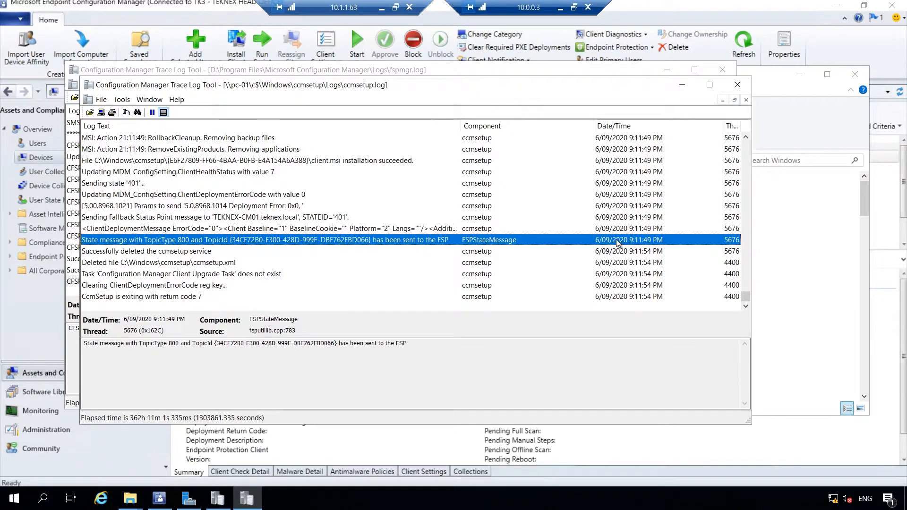
Step: Return to fspmgr.log and examine the file copy entries logged after the client installation
click(690, 86)
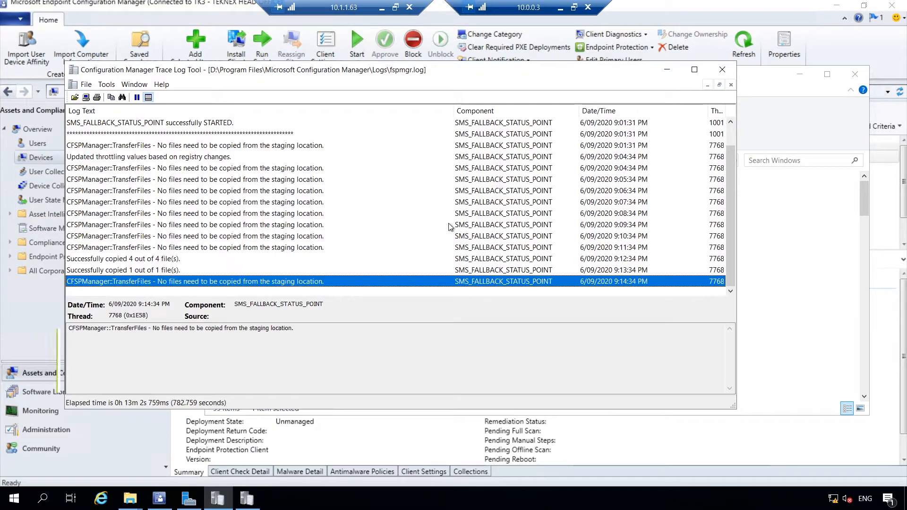
click(370, 249)
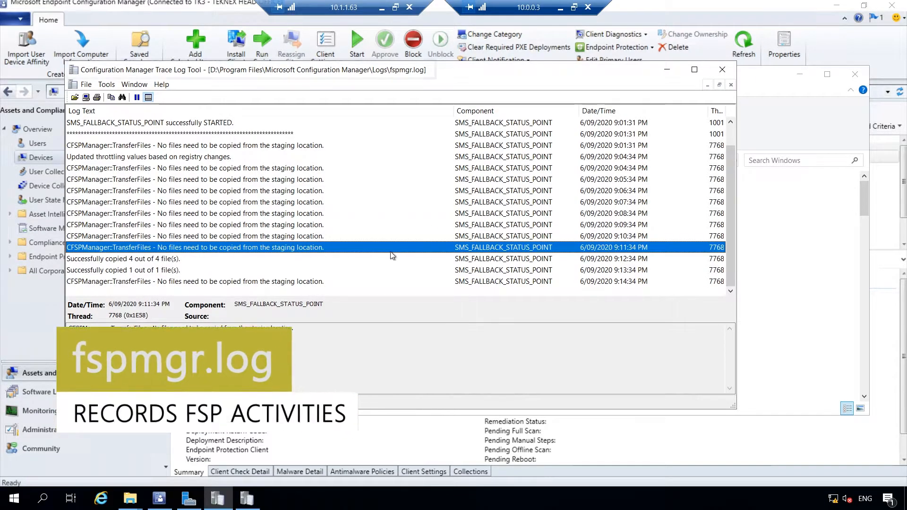
click(604, 261)
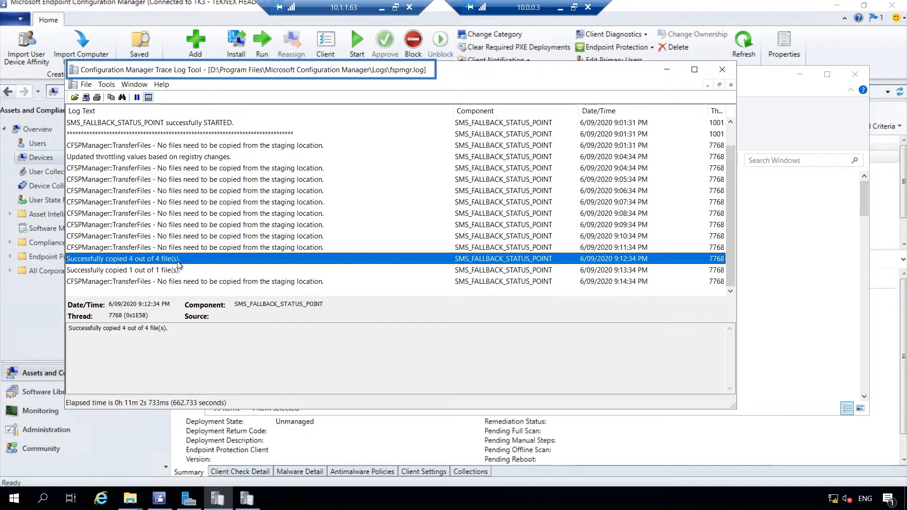
click(100, 273)
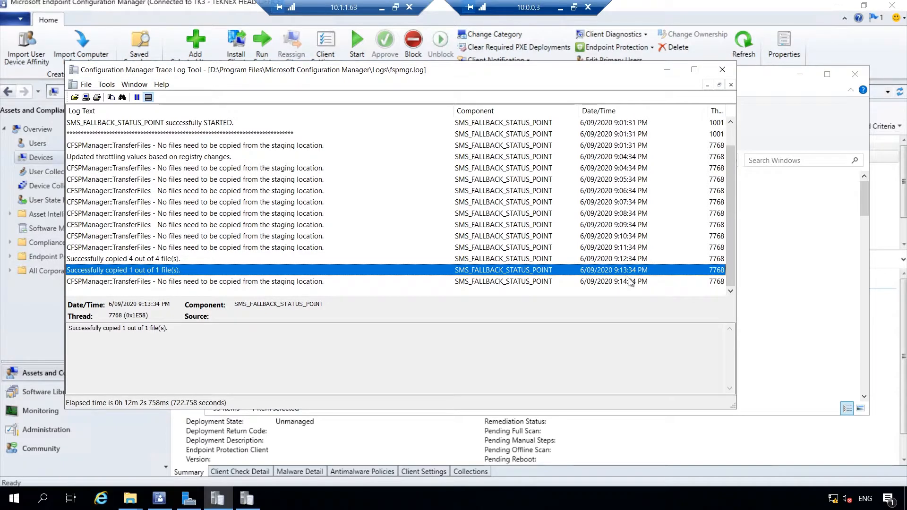
Step: Browse from PC-01's shared Windows folder to the client's CCM\Logs folder
click(138, 500)
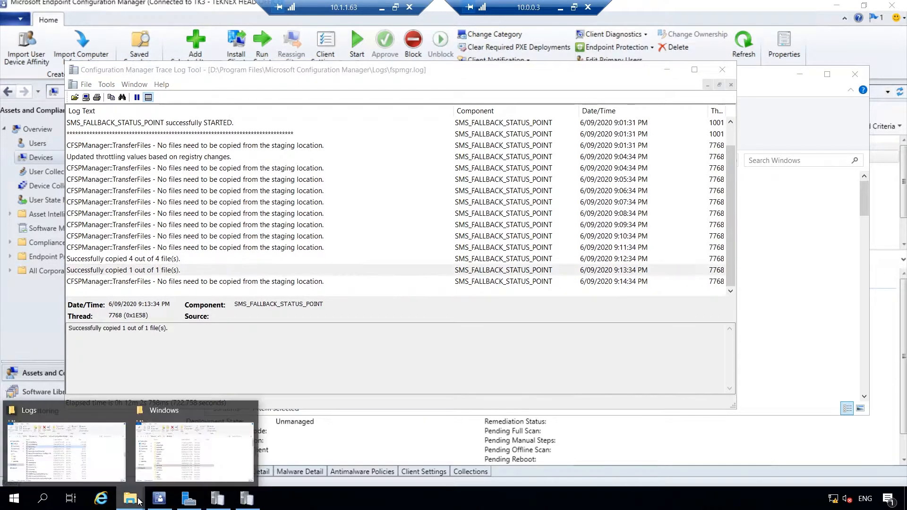
click(178, 472)
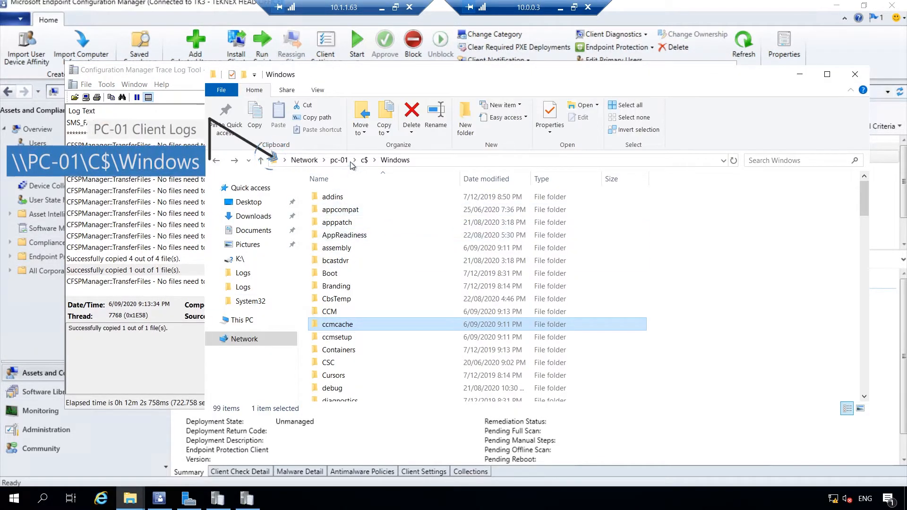
click(427, 162)
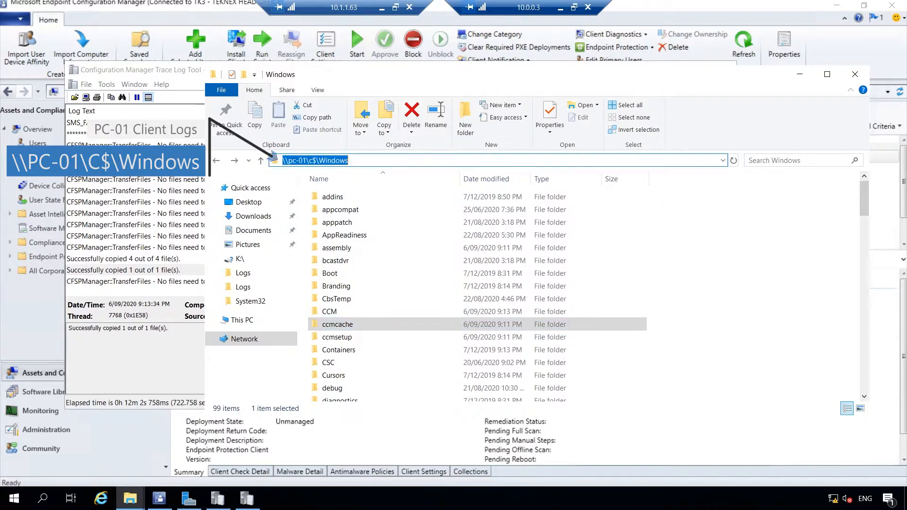
double_click(346, 312)
click(348, 274)
double_click(348, 273)
click(386, 266)
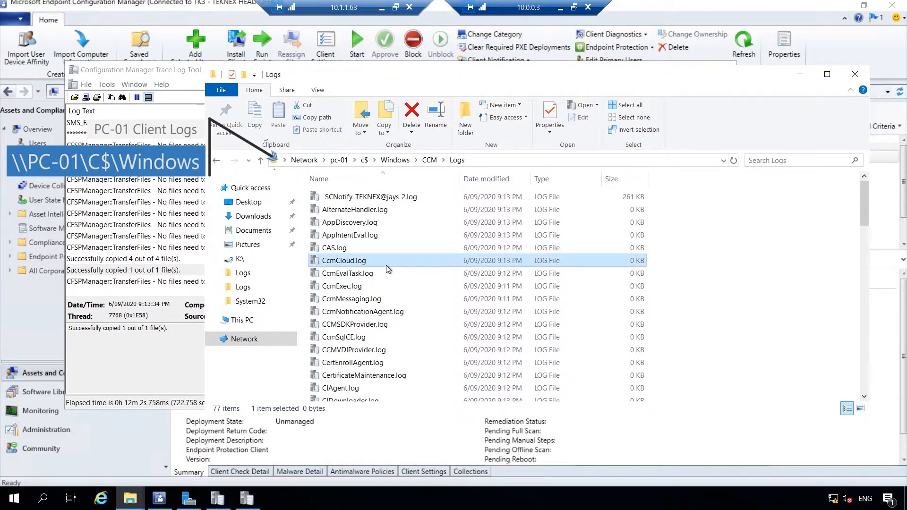
Step: Open FSPStateMessage.log from PC-01's client logs and review the state messages sent to the FSP and their times
scroll(387, 265, down, 12)
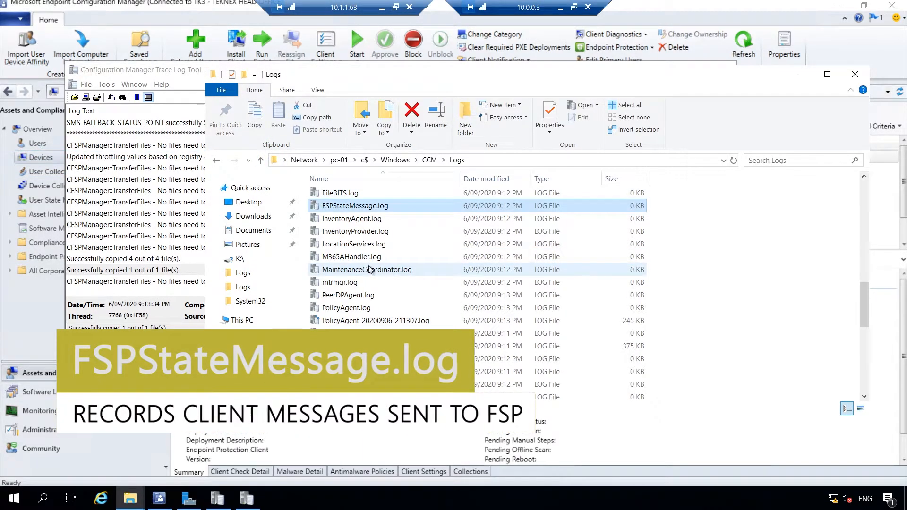
click(384, 206)
double_click(390, 208)
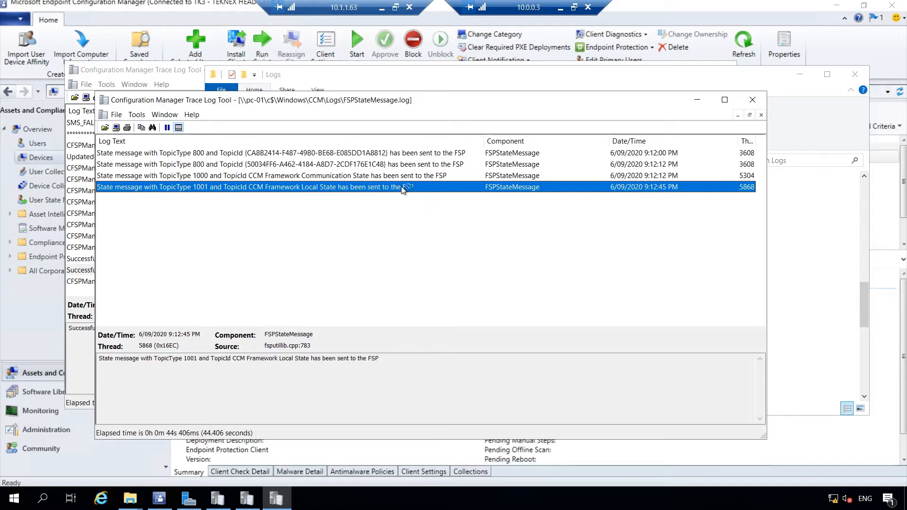
click(507, 156)
click(612, 167)
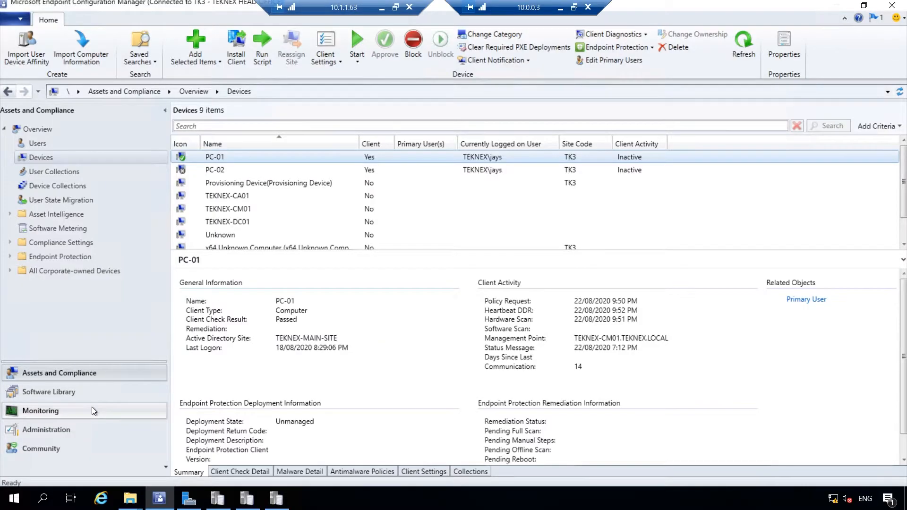
Step: In the Configuration Manager console's Monitoring workspace, display the Site - Client Information reports
click(56, 414)
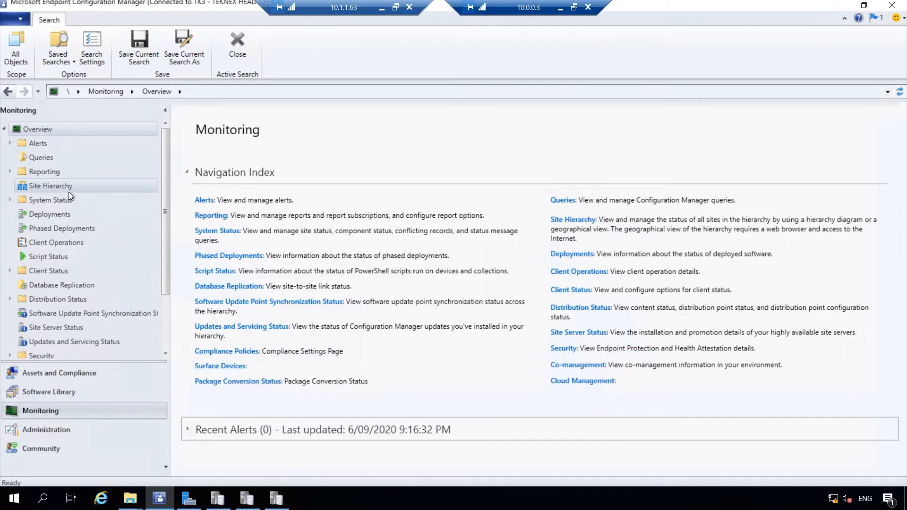
click(10, 171)
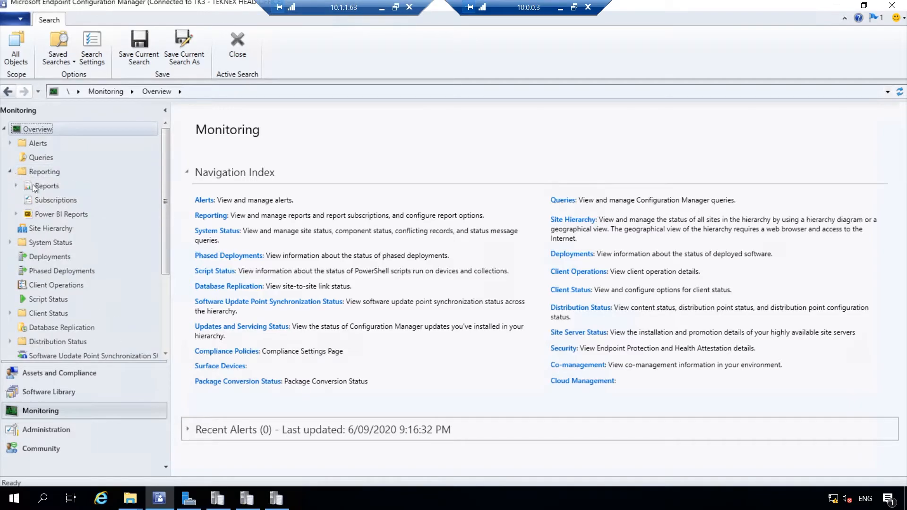
click(16, 187)
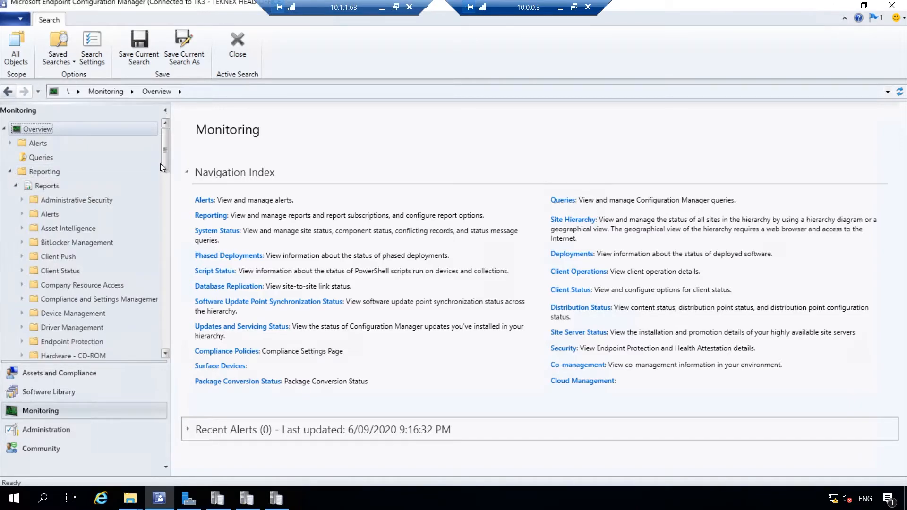
drag(165, 152, 190, 223)
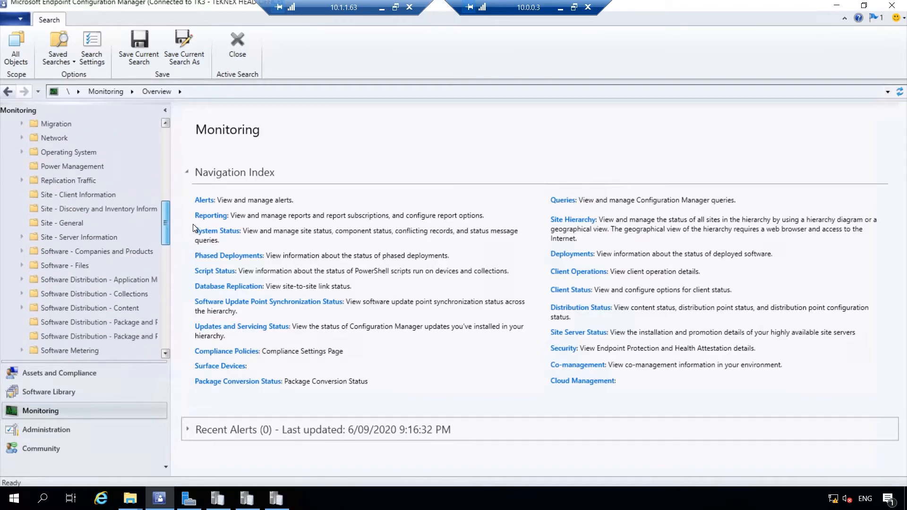
click(70, 197)
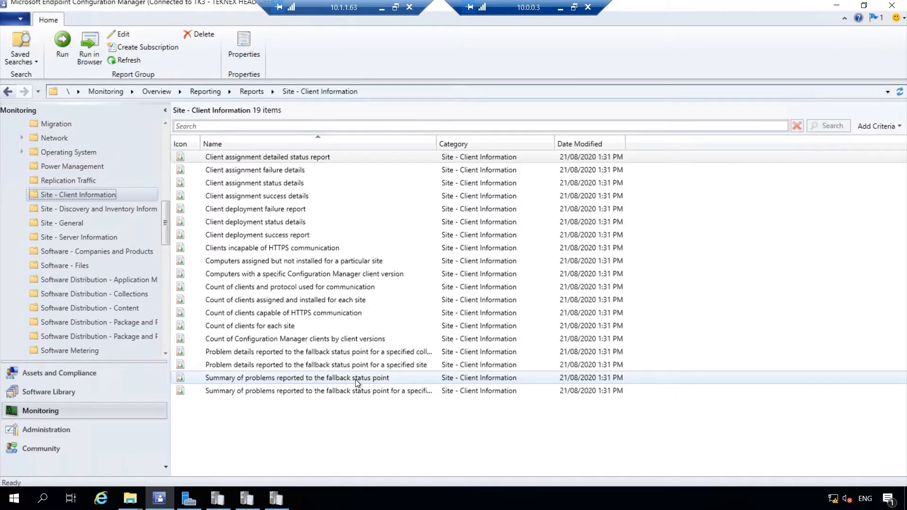
Step: Run the "Summary of problems reported to the fallback status point" report, review its error columns, and close it
double_click(370, 376)
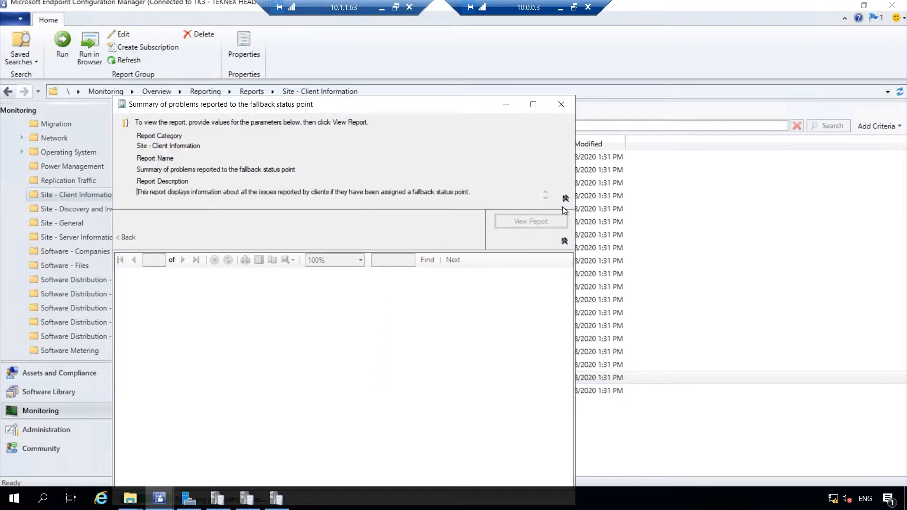
drag(410, 103, 368, 68)
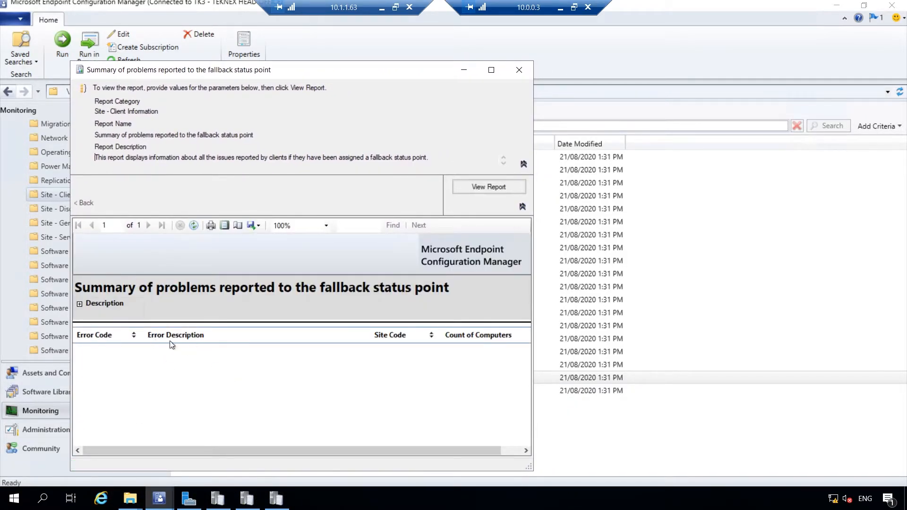
click(520, 70)
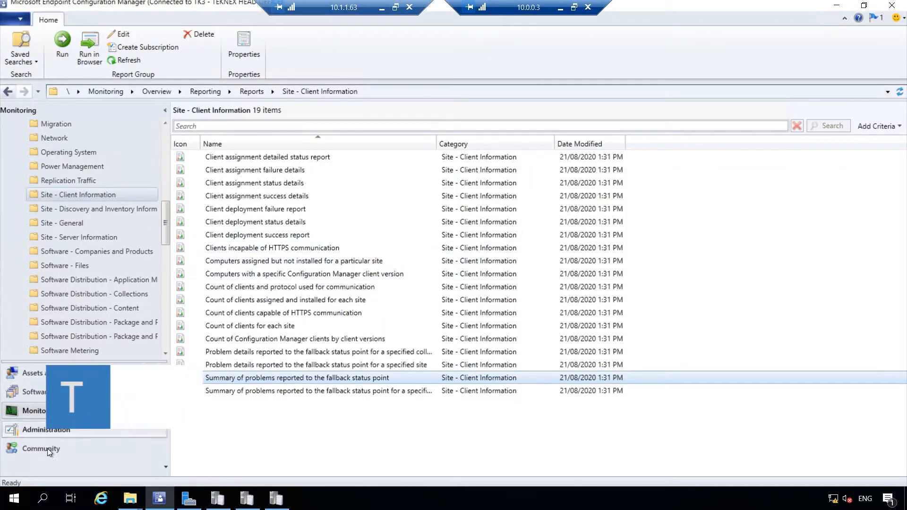
Step: Set the communication security of the TK3 - TEKNEX HEAD OFFICE site to HTTPS only and save the site properties
click(50, 431)
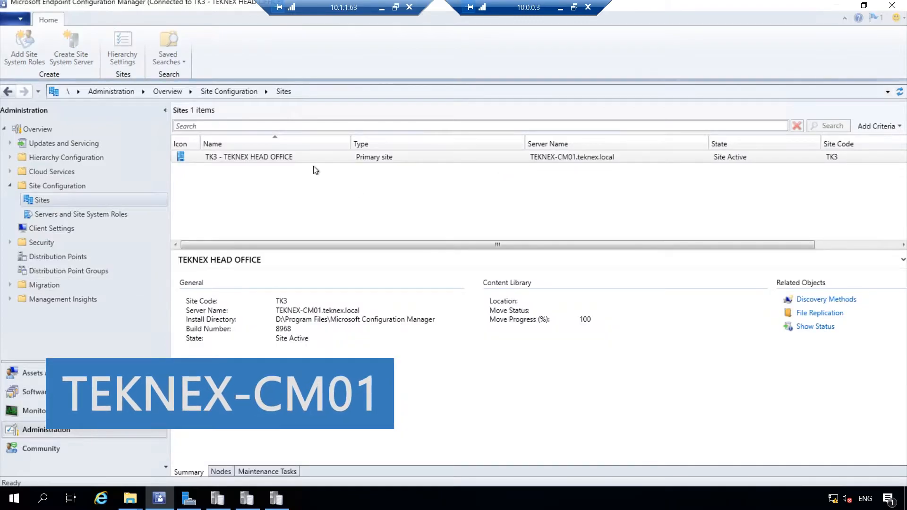
click(261, 157)
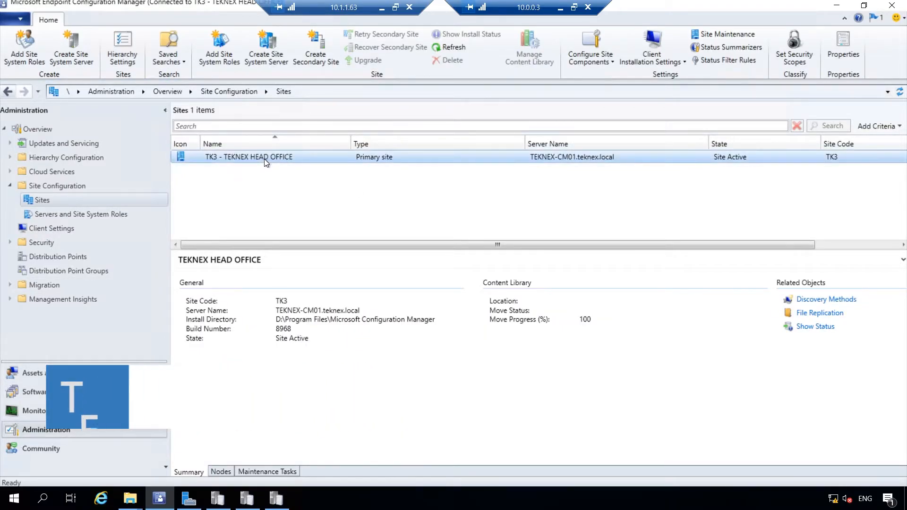
right_click(268, 156)
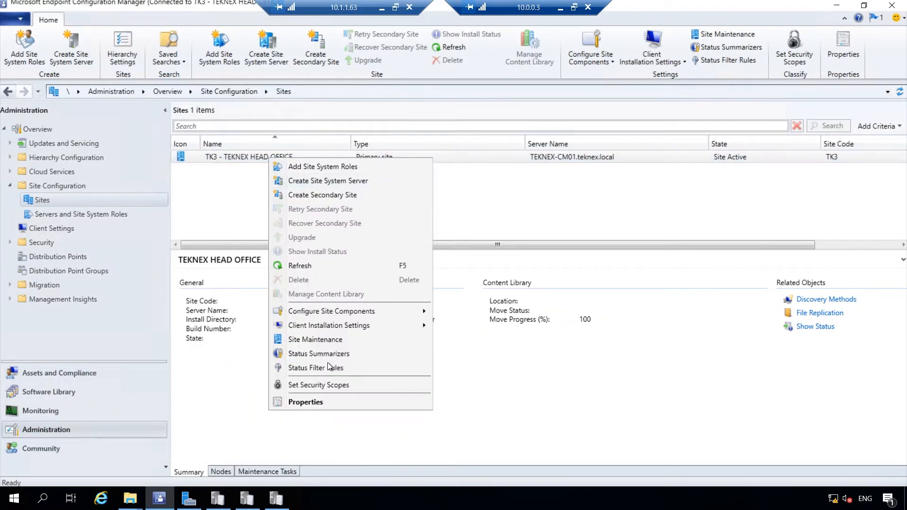
click(327, 405)
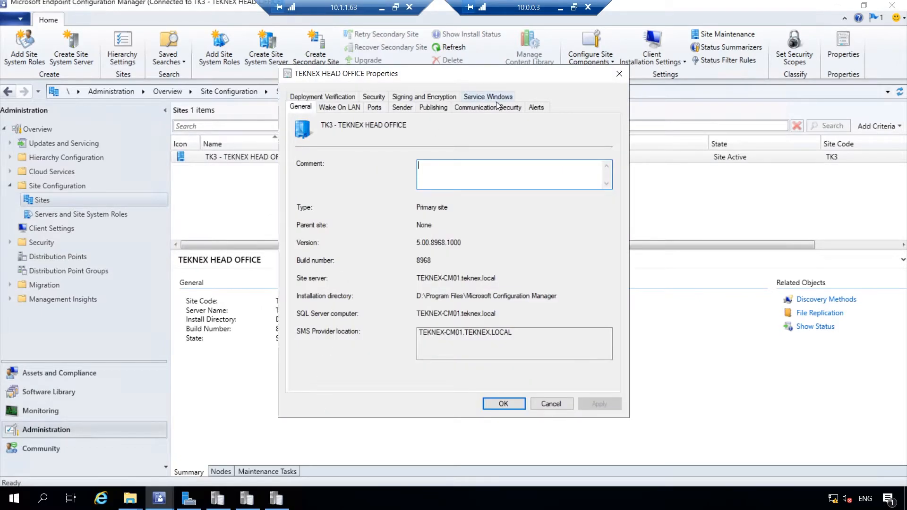
click(499, 106)
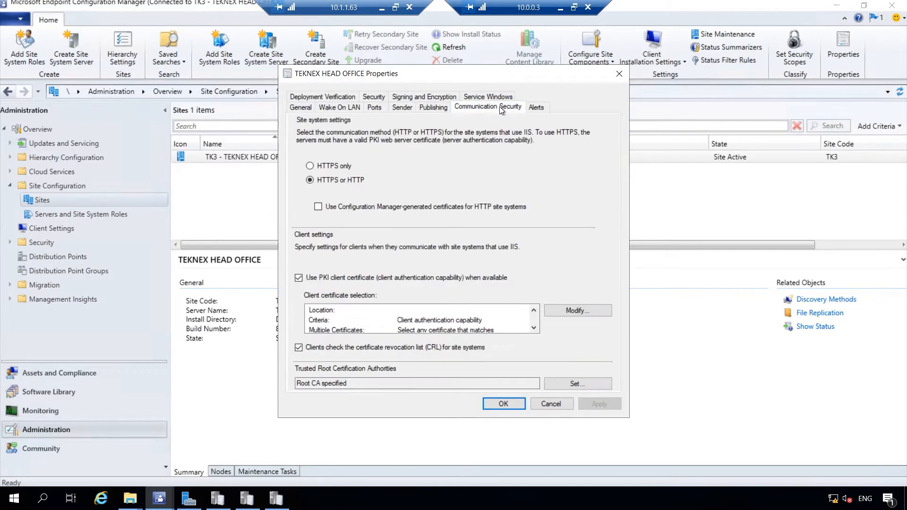
click(322, 167)
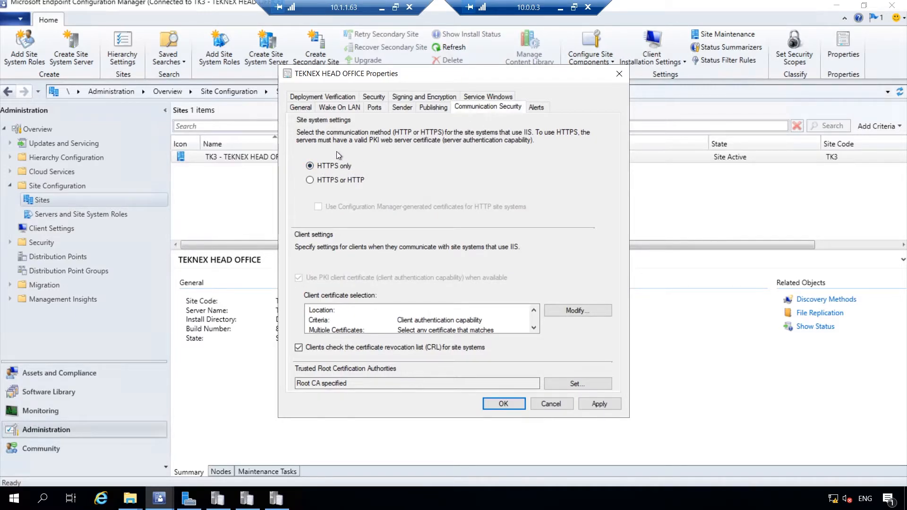
click(599, 403)
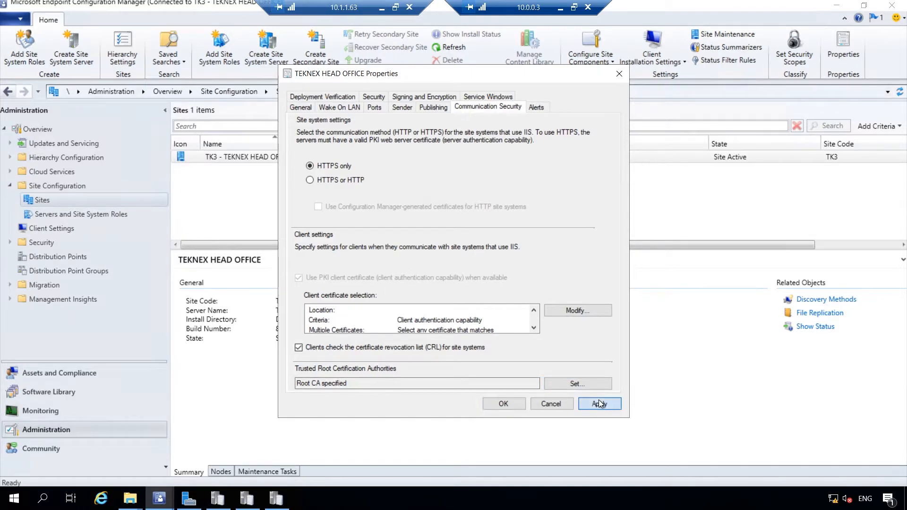
click(511, 407)
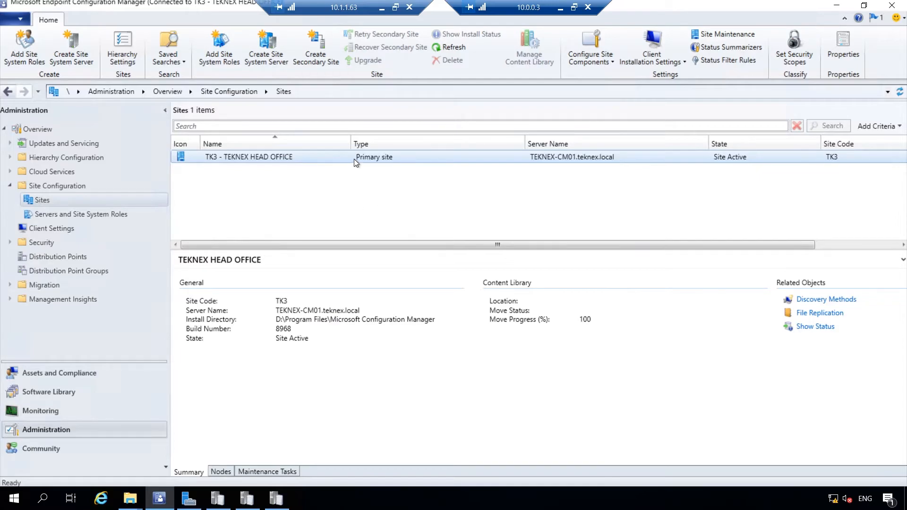
drag(347, 138, 323, 141)
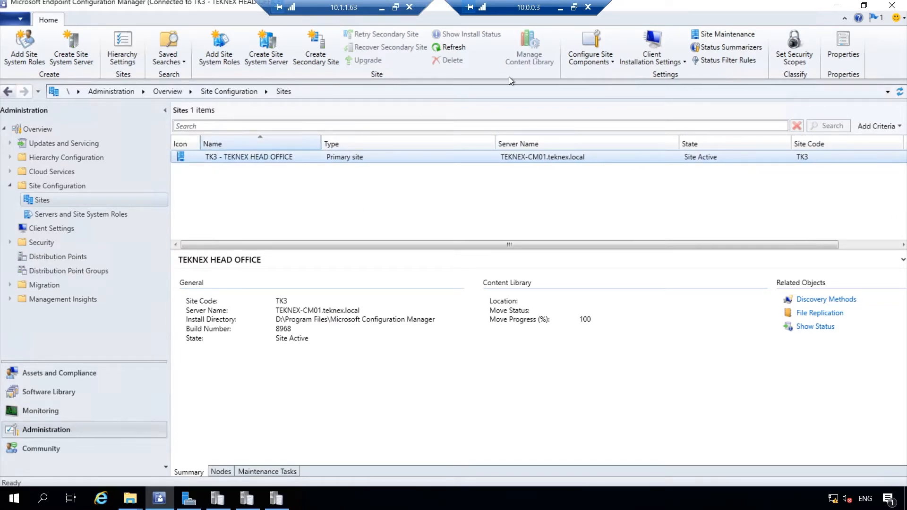
Step: Switch to the PC-01 virtual machine and open the local computer certificates console with certlm.msc
click(561, 9)
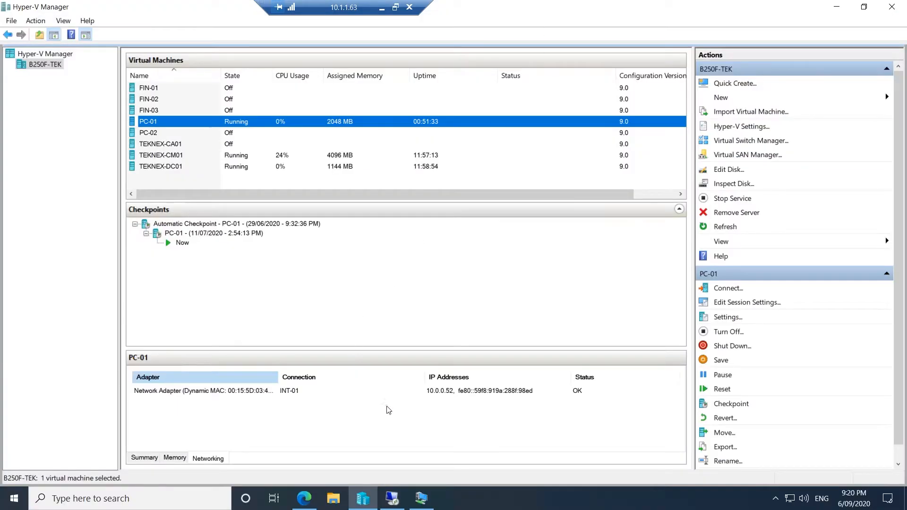
click(420, 500)
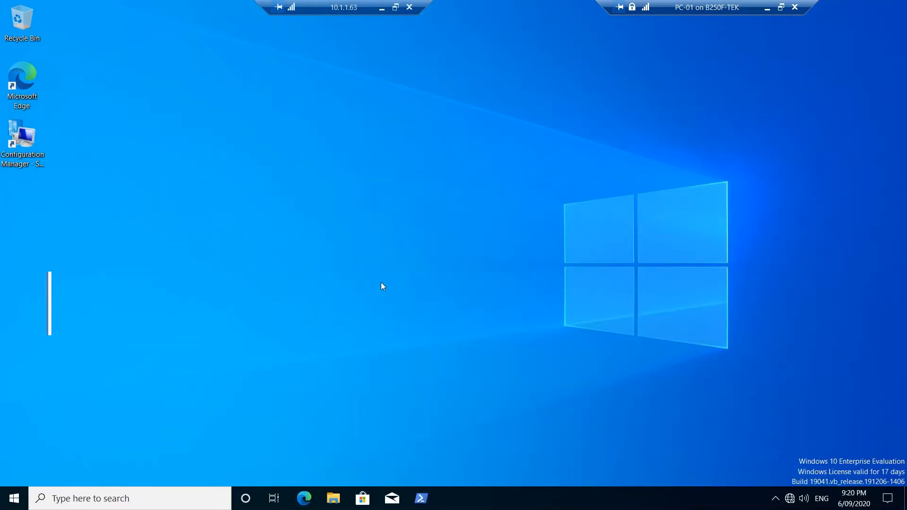
key(super+r)
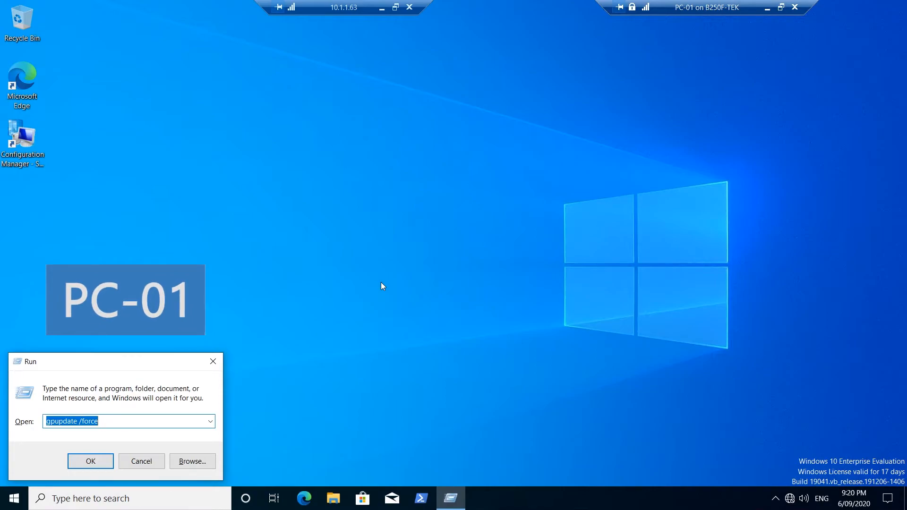
text(certlm.msc)
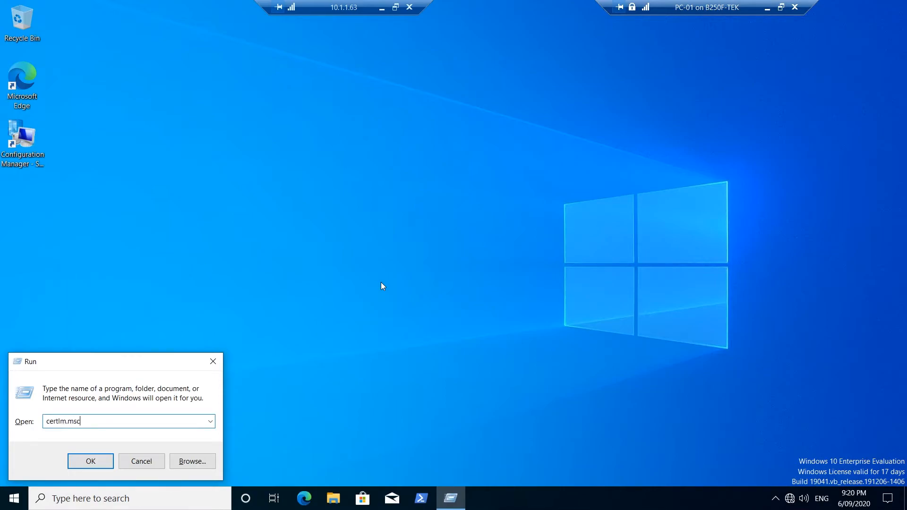
key(Return)
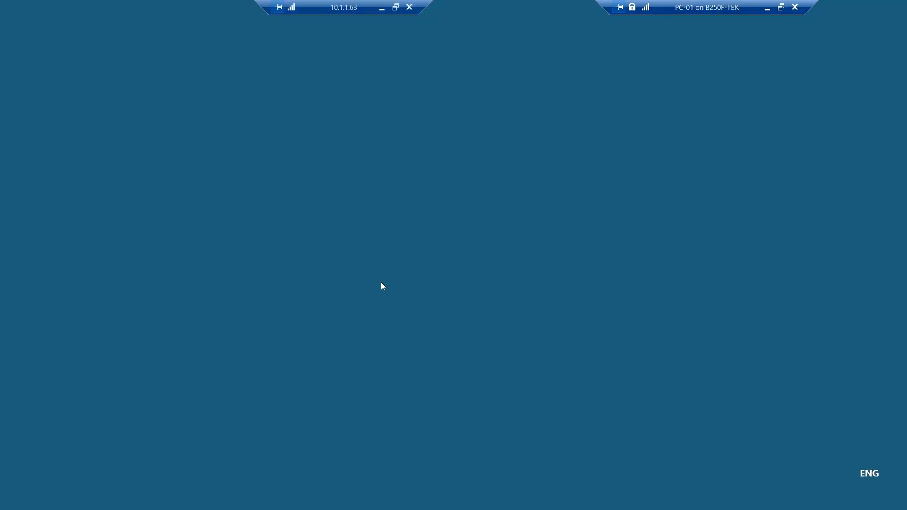
click(382, 325)
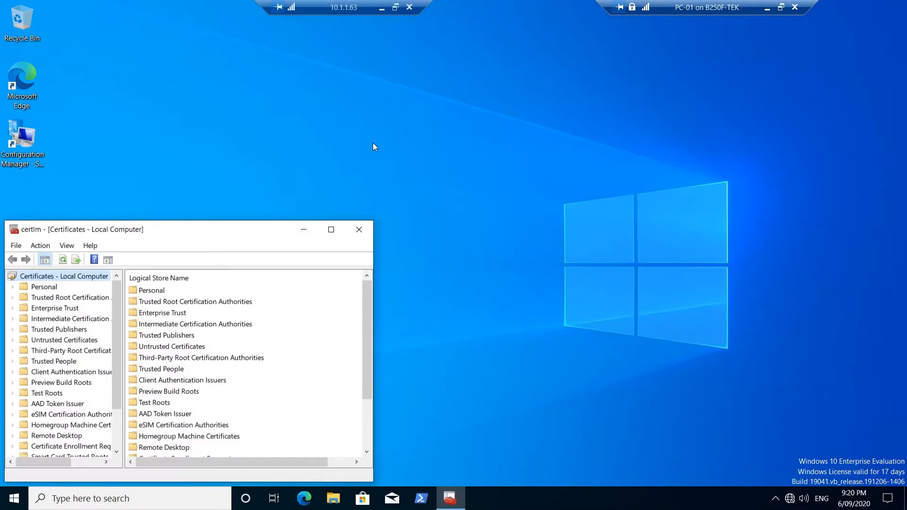
drag(330, 183, 447, 95)
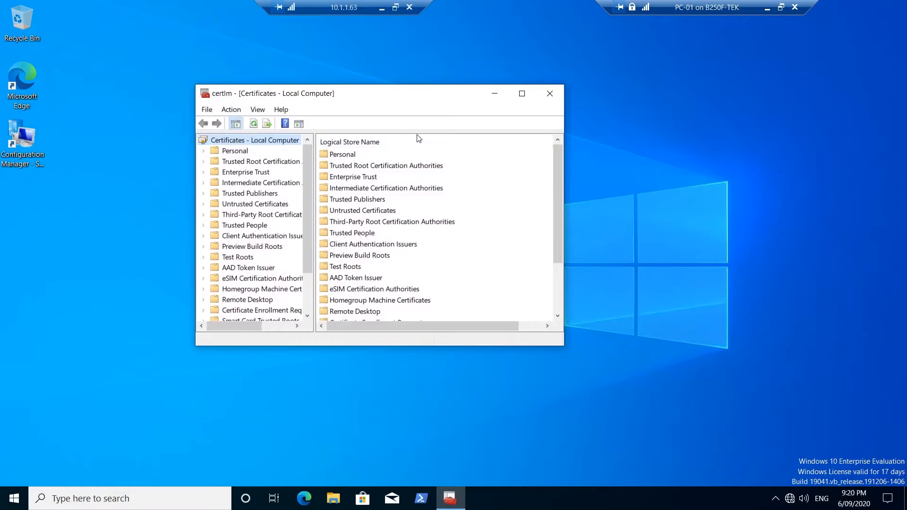
Step: Display the certificates in the local computer's Personal store, select PC-01.teknex.local, and widen the console to show all columns
double_click(235, 152)
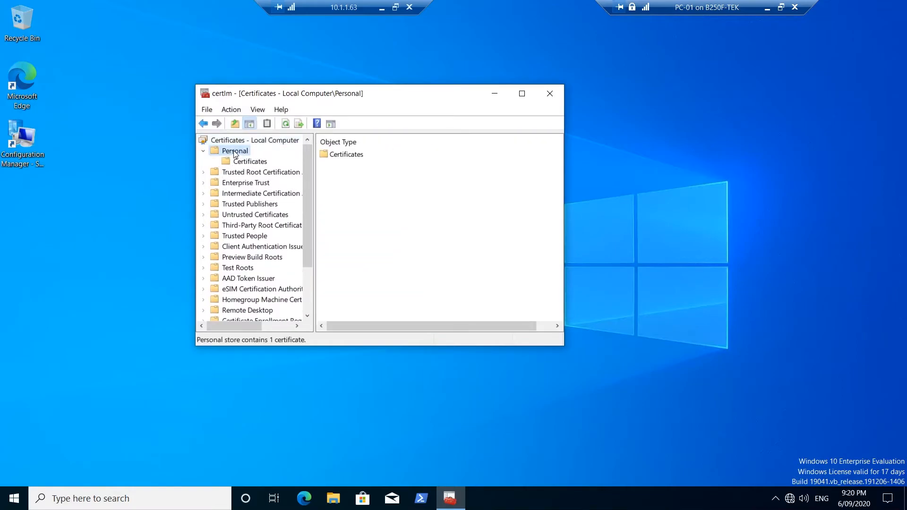
double_click(343, 155)
click(364, 156)
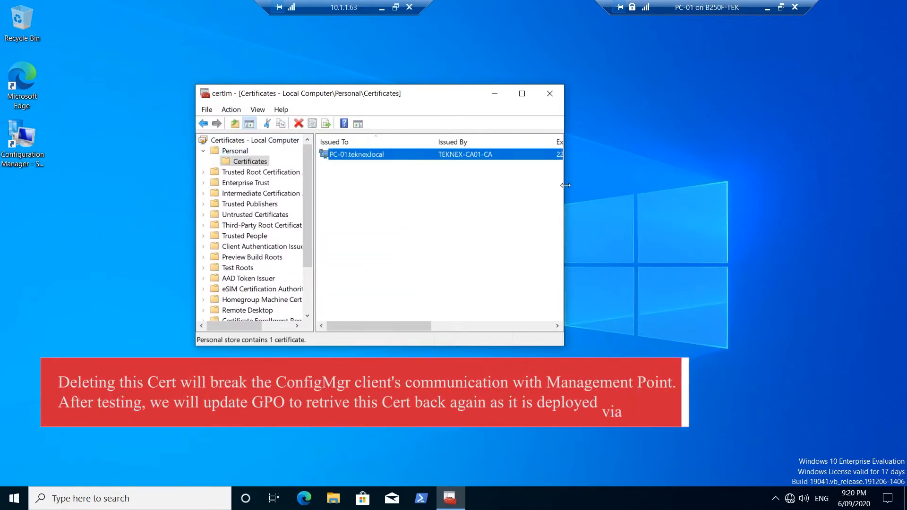
drag(566, 185, 759, 185)
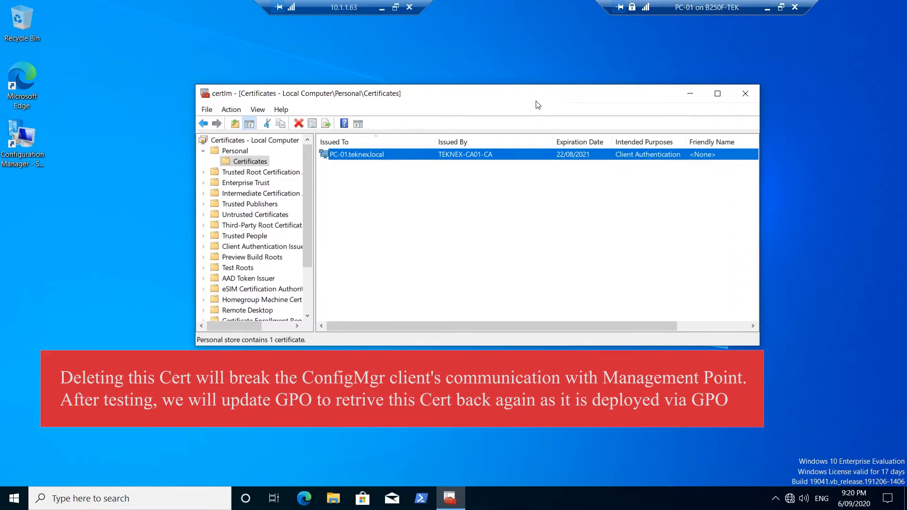
drag(474, 94, 428, 102)
right_click(534, 162)
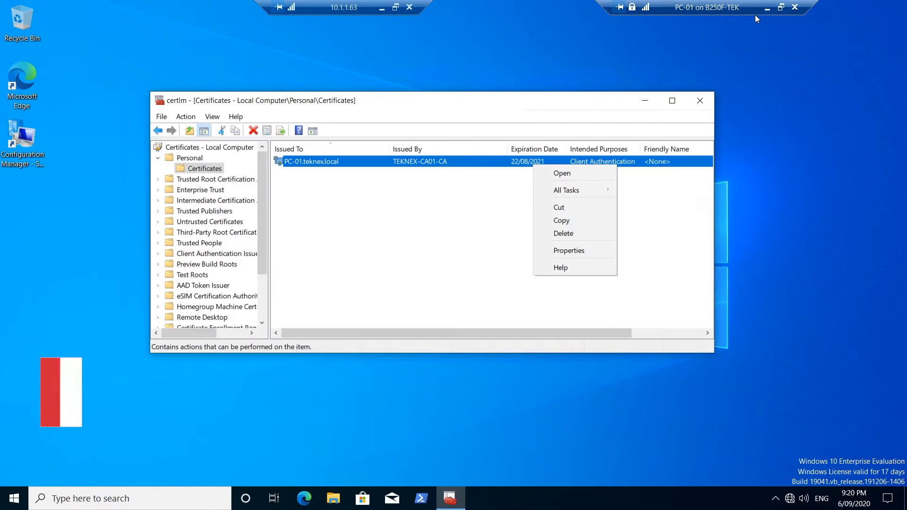
Step: Switch to the Configuration Manager server and open LocationServices.log from \\pc-01\c$\Windows\CCM\Logs to review its recent entries
click(767, 9)
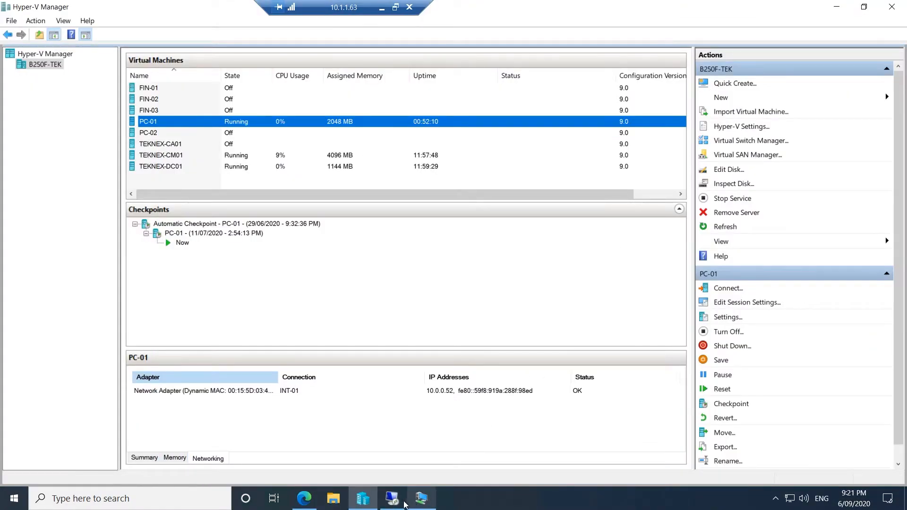
click(404, 504)
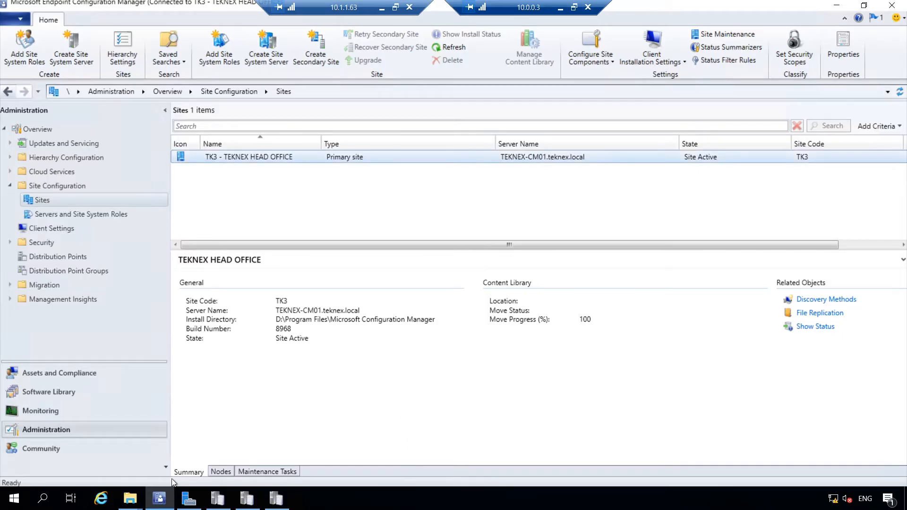
mouse_move(130, 498)
click(175, 460)
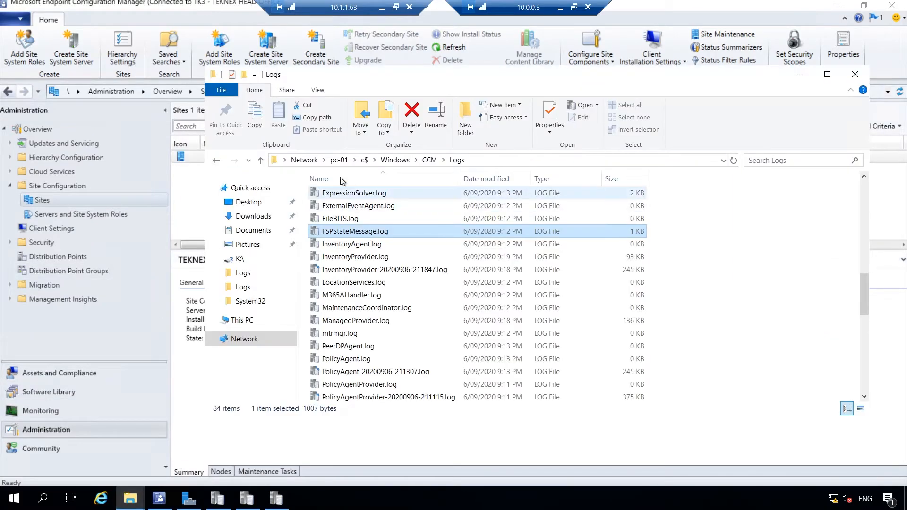
click(483, 160)
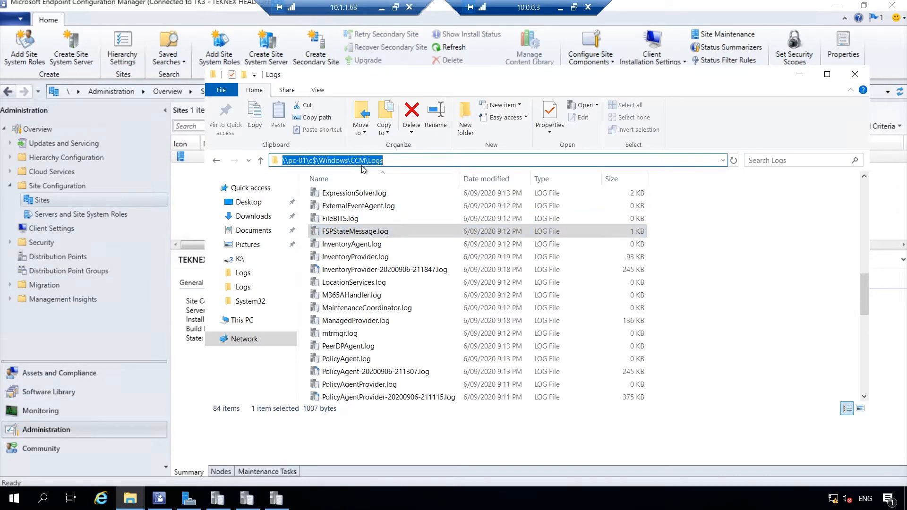
click(382, 233)
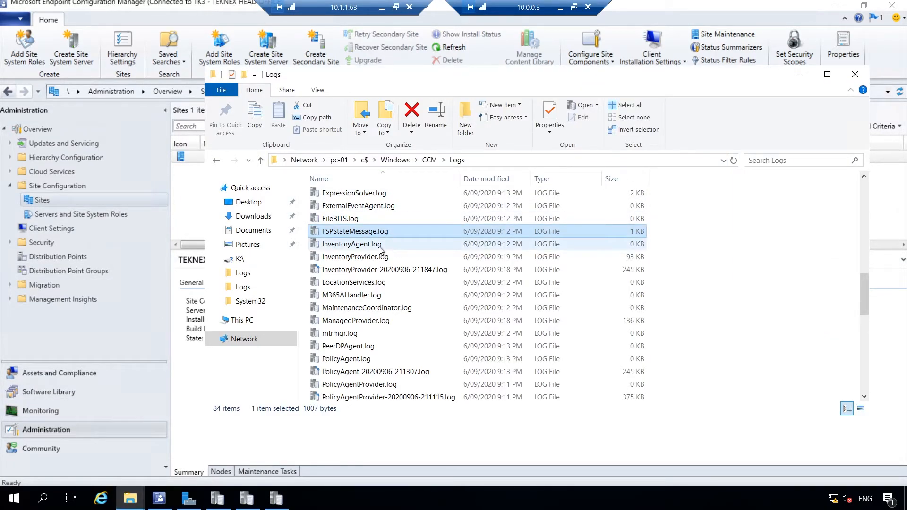
click(381, 247)
key(l)
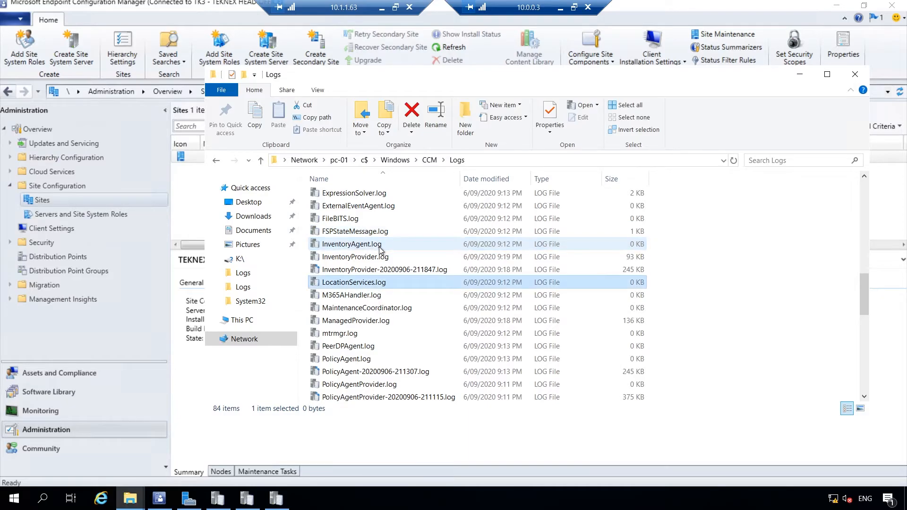
double_click(376, 283)
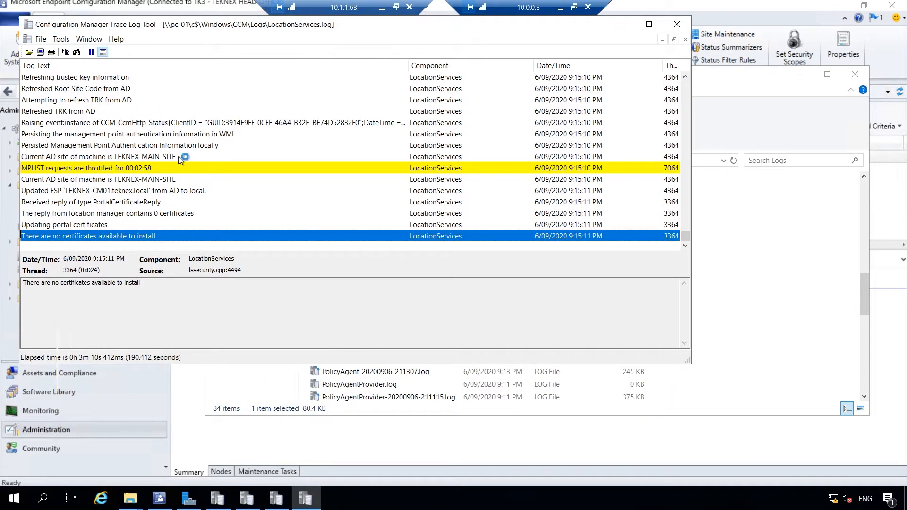
scroll(181, 159, up, 4)
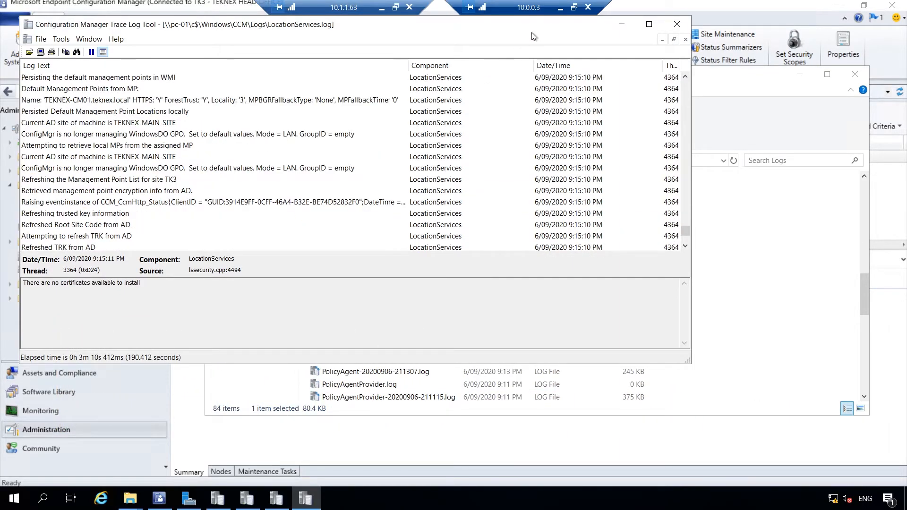
Step: Return to the PC-01 virtual machine and delete the PC-01.teknex.local client authentication certificate from the Personal store
click(560, 10)
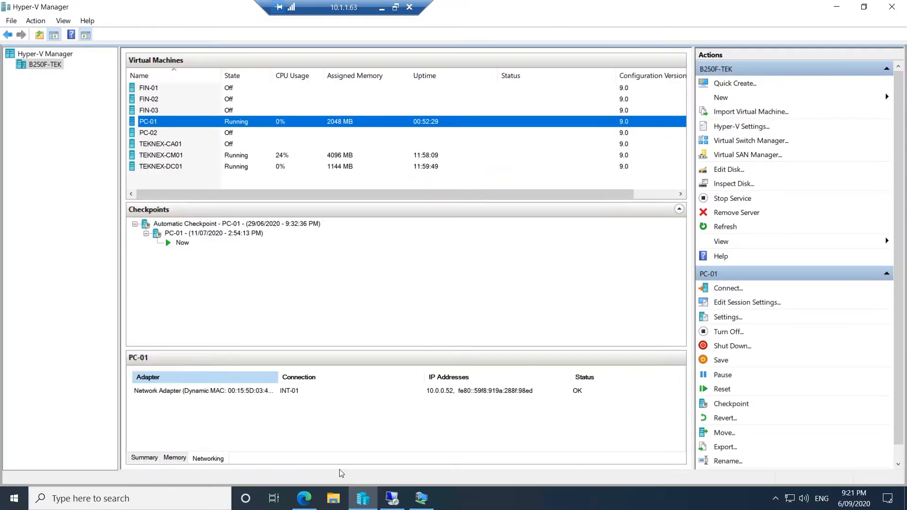
click(422, 500)
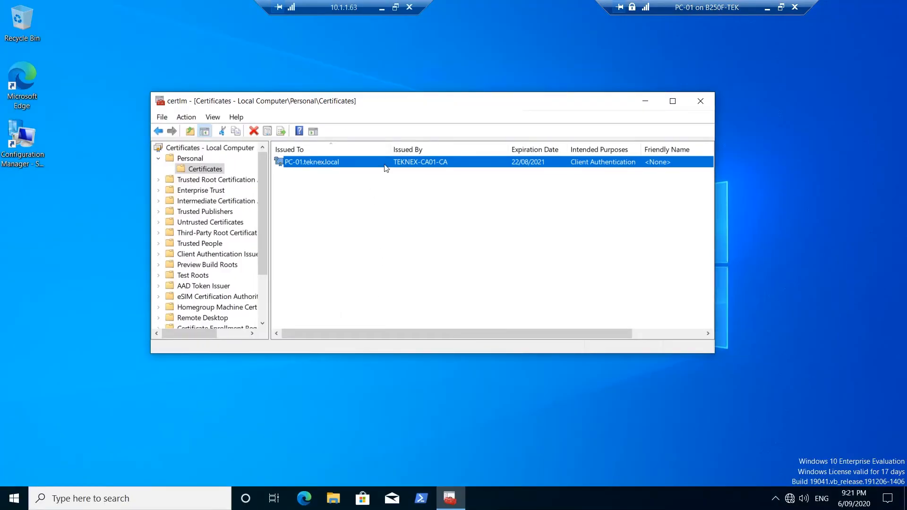
right_click(386, 168)
click(424, 231)
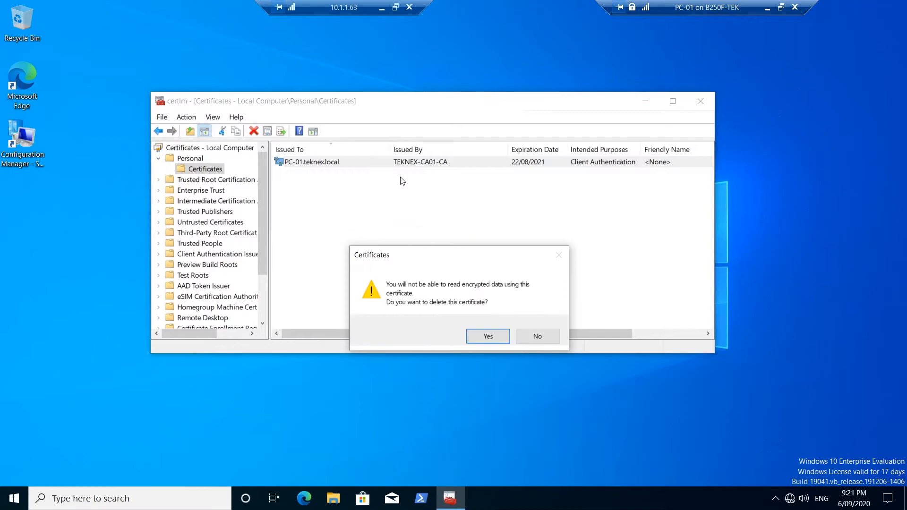
click(479, 336)
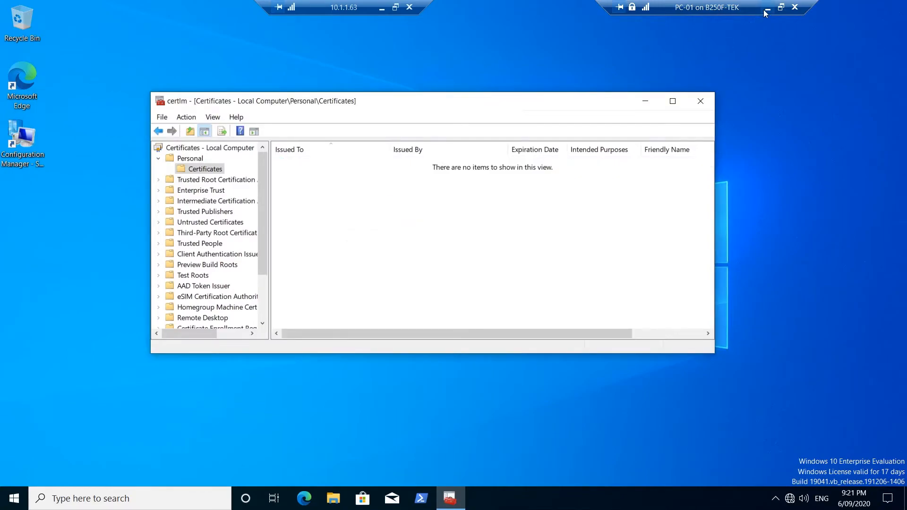
Step: Switch back to the Configuration Manager server and examine the new LocationServices.log entries for certificate and management point communication errors
click(766, 8)
click(399, 504)
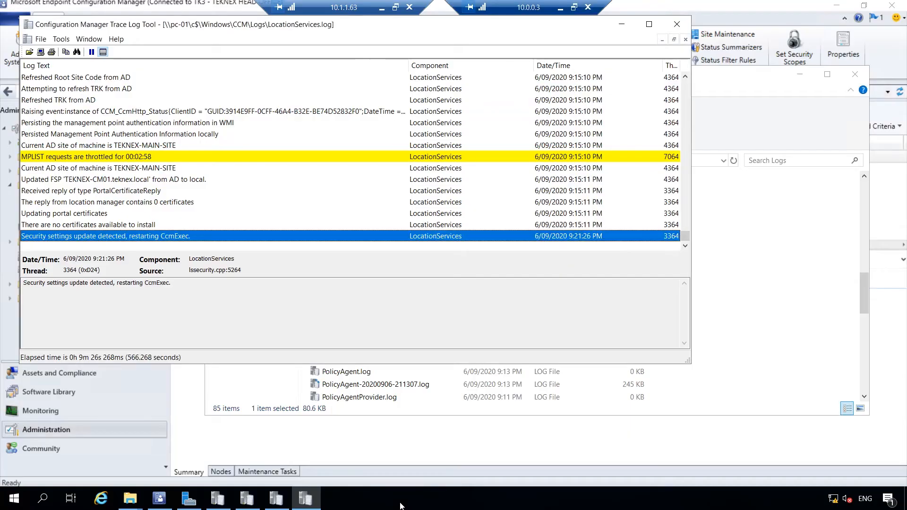
click(247, 202)
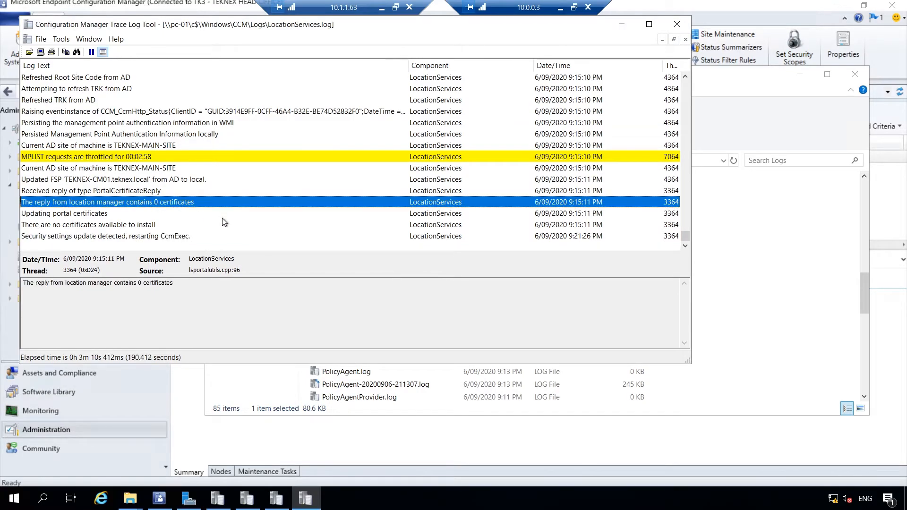
click(181, 237)
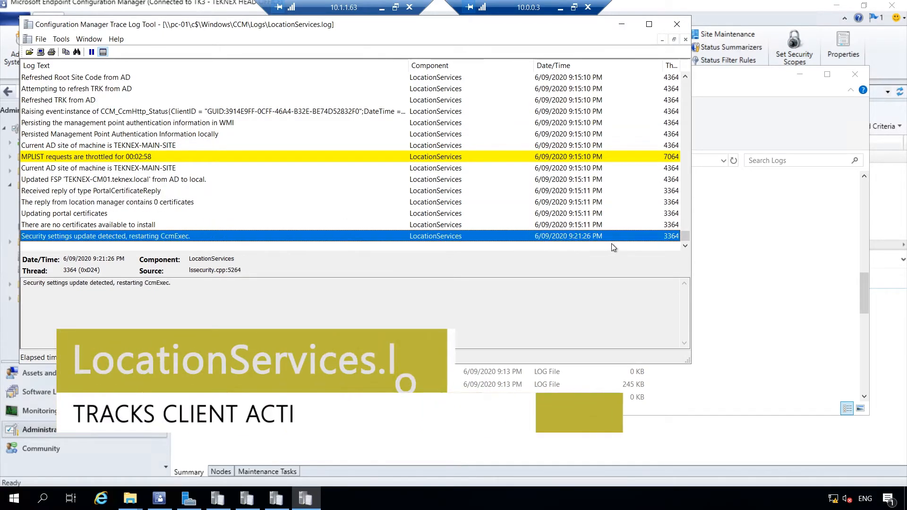
click(35, 136)
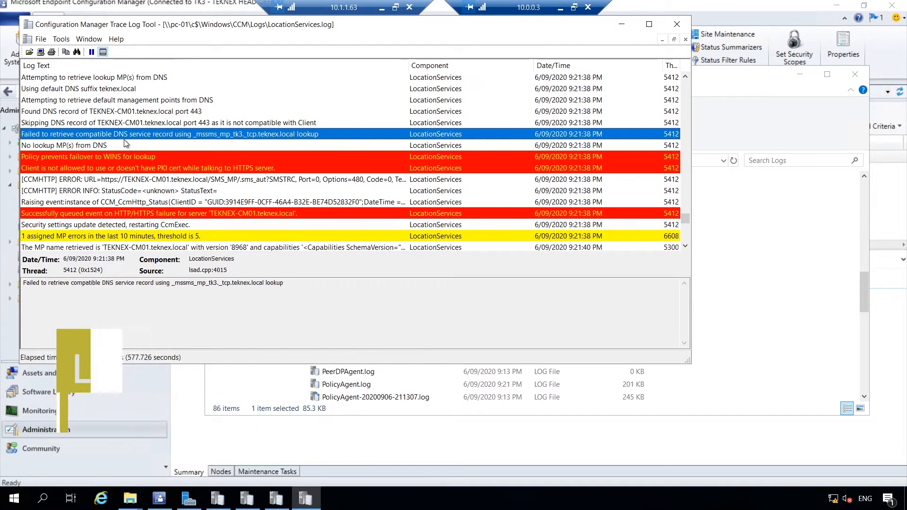
scroll(139, 145, down, 4)
scroll(138, 146, down, 10)
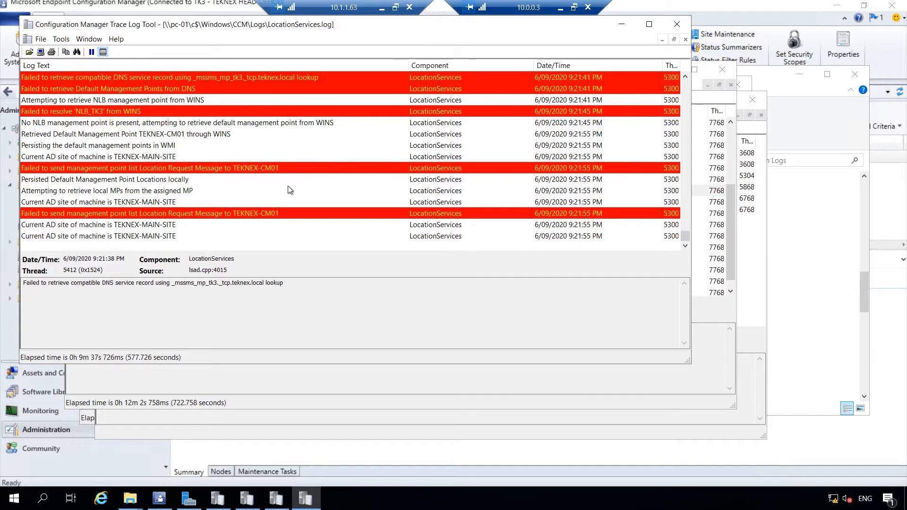
Step: Check FSPStateMessage.log for state messages sent to the fallback status point, and minimize the log and folder windows
click(749, 248)
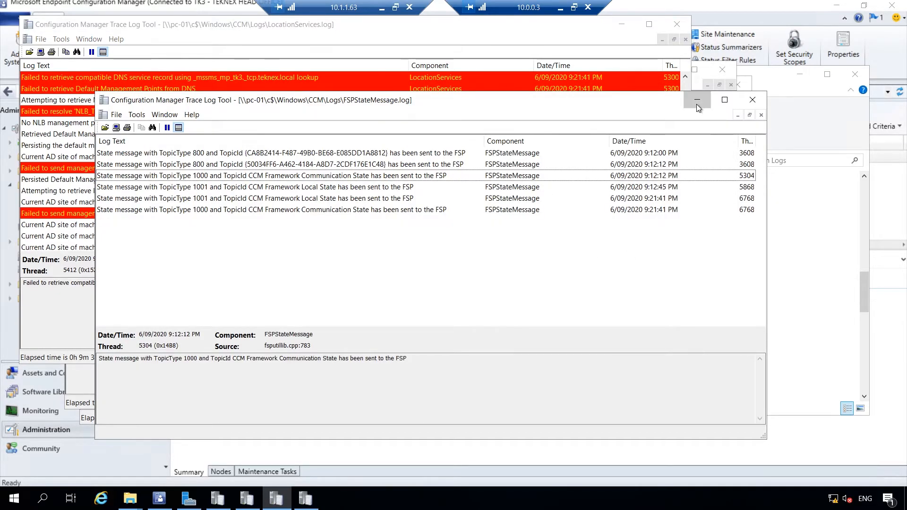
click(697, 100)
click(622, 24)
click(679, 75)
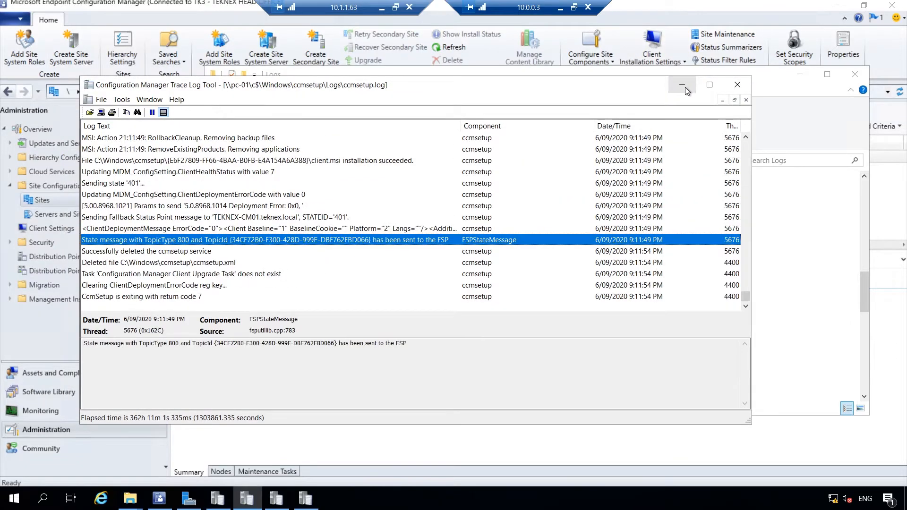
click(670, 77)
click(789, 80)
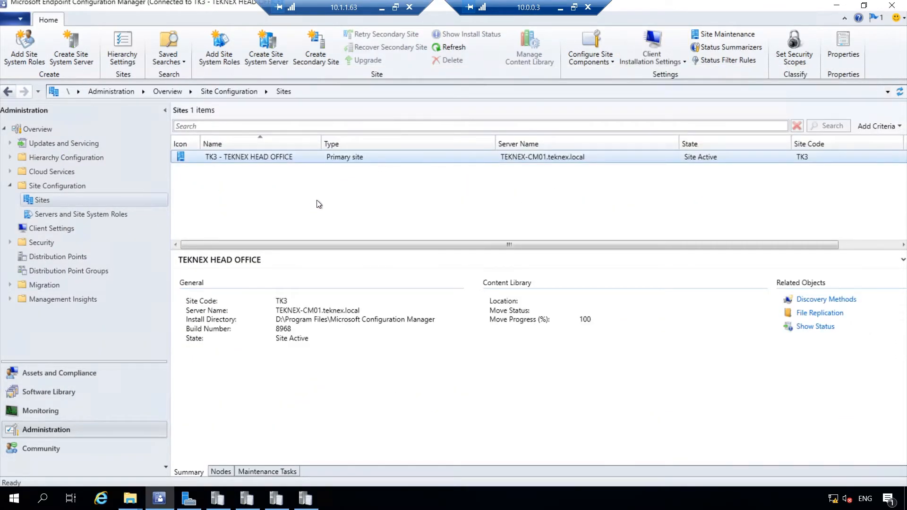
Step: Push the client to PC-01 with always install, uninstall existing client first, and installation from the specified site TK3-TEKNEX HEAD OFFICE
click(64, 376)
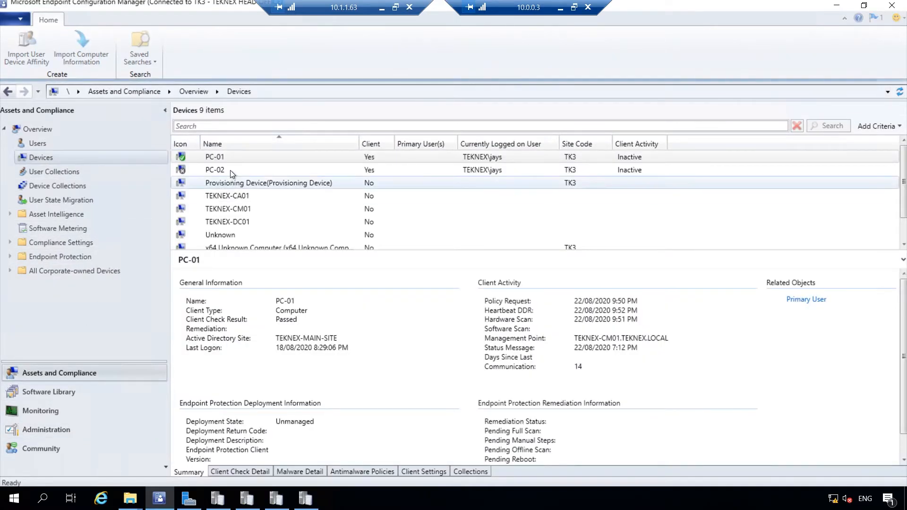
right_click(223, 160)
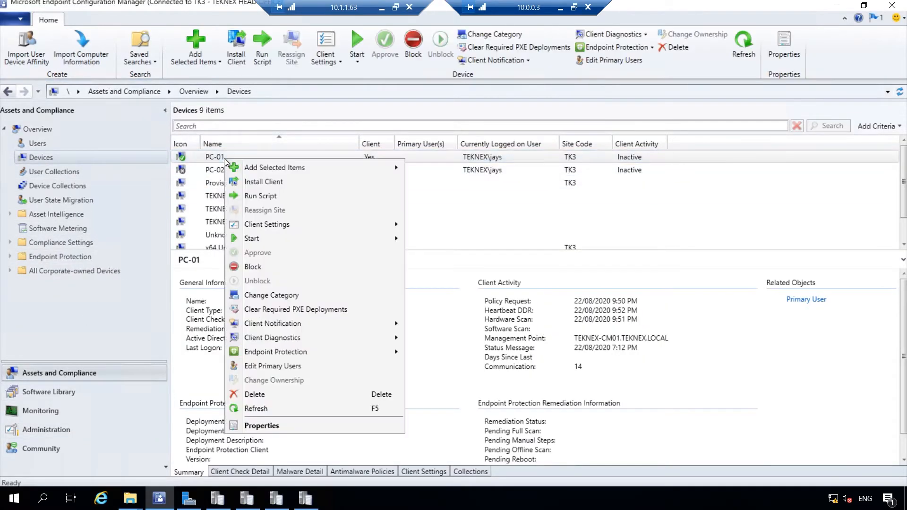
click(258, 185)
click(517, 401)
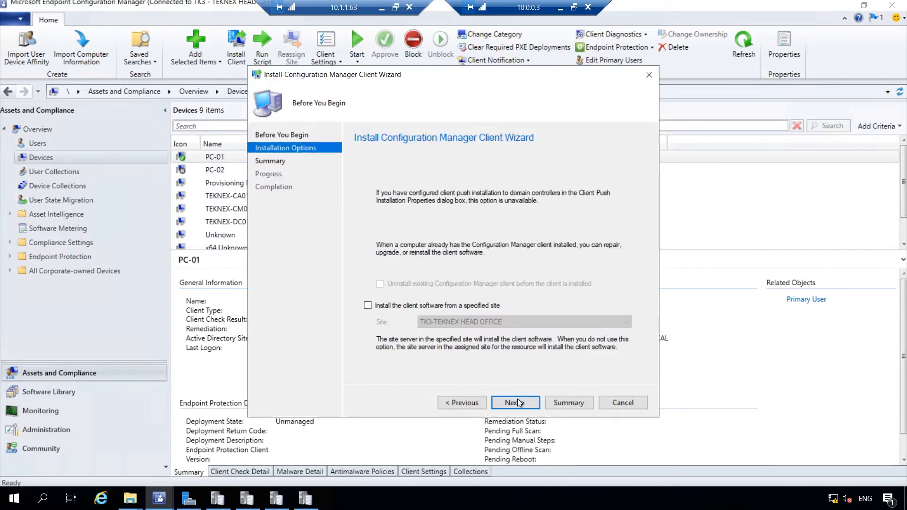
click(421, 234)
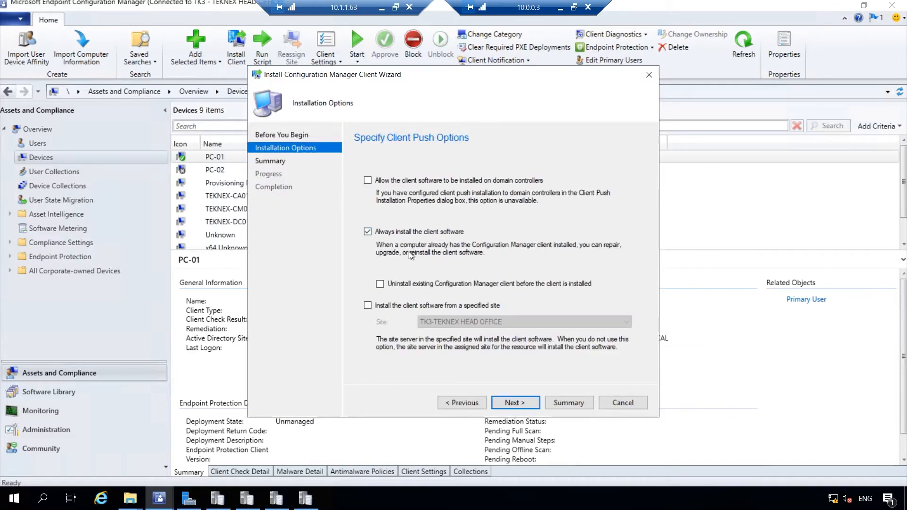
click(418, 285)
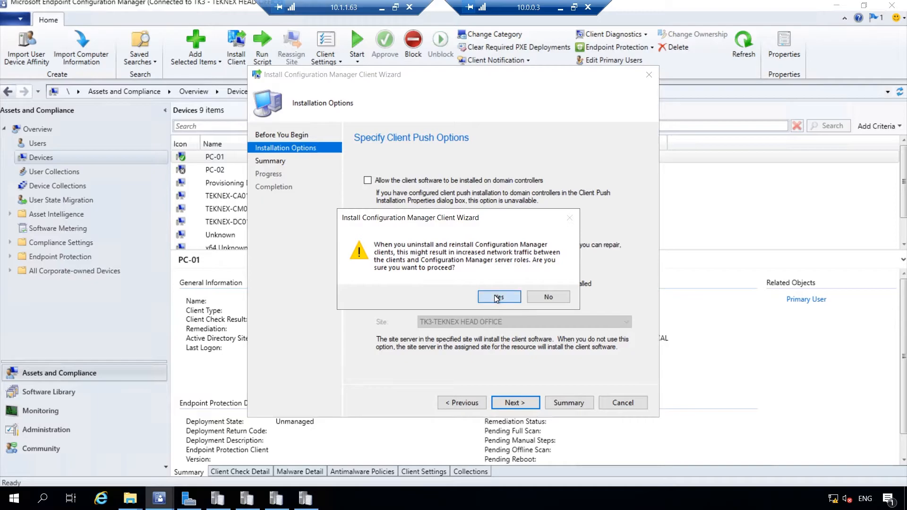
click(494, 296)
click(388, 308)
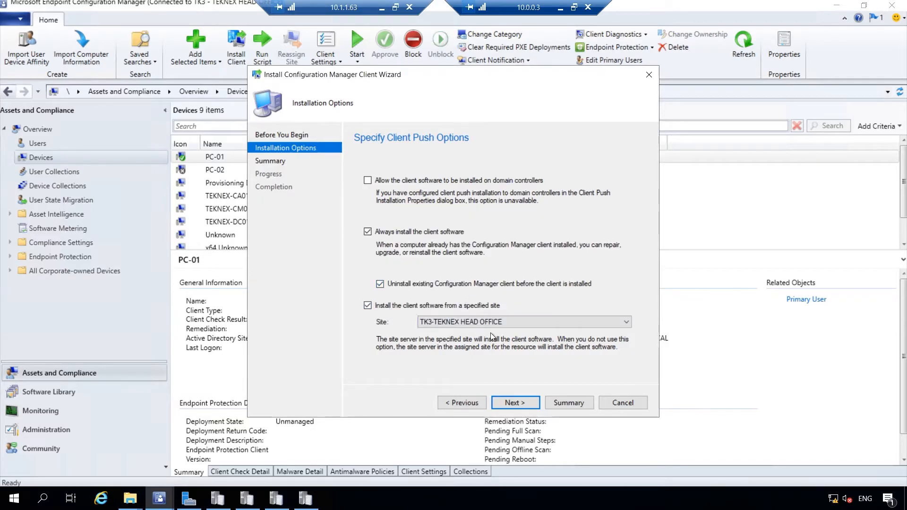
click(523, 406)
click(521, 406)
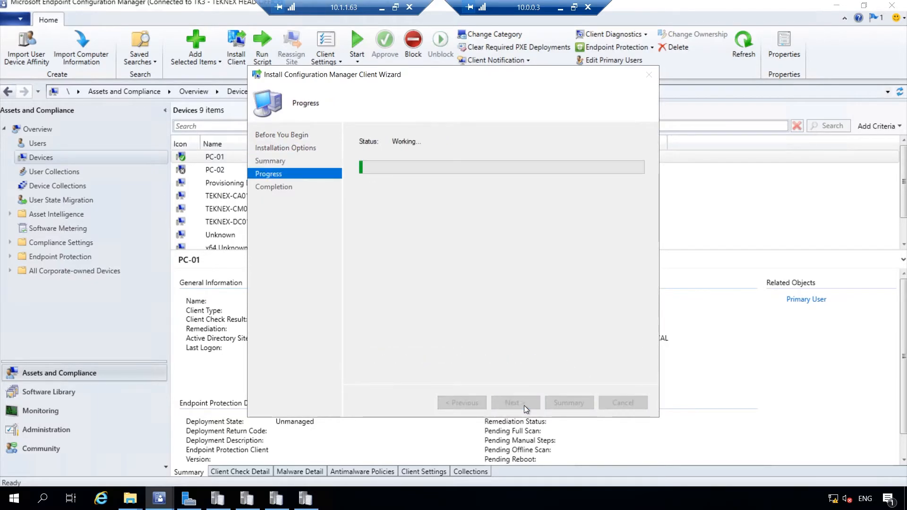
click(622, 402)
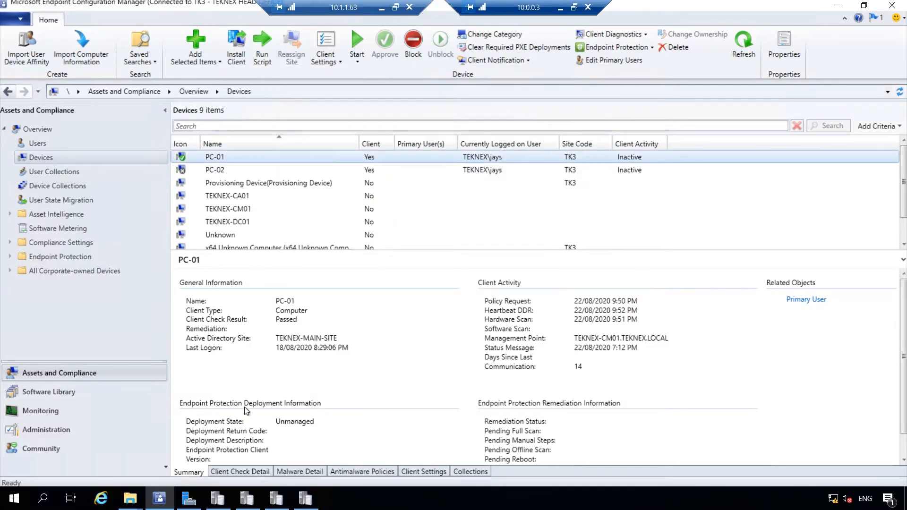
Step: Browse to the client setup logs folder at \\pc-01\c$\Windows\ccmsetup\Logs
click(130, 498)
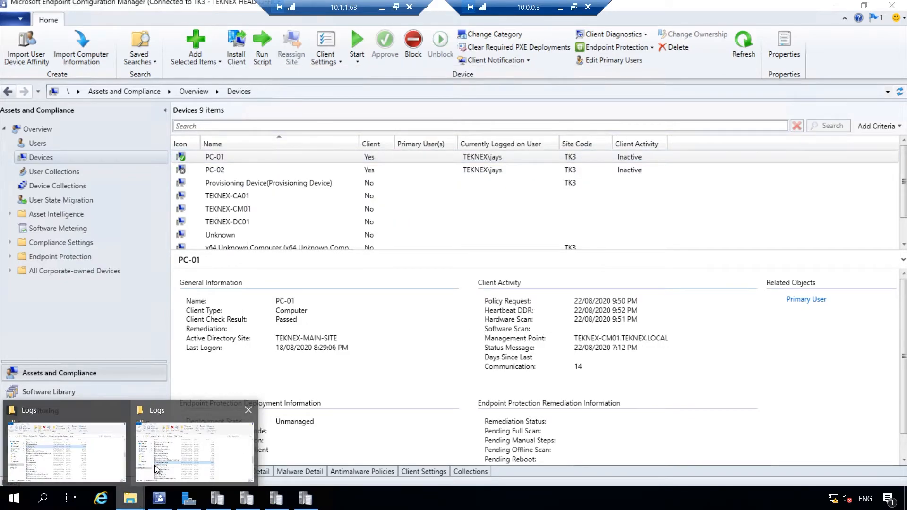
click(156, 468)
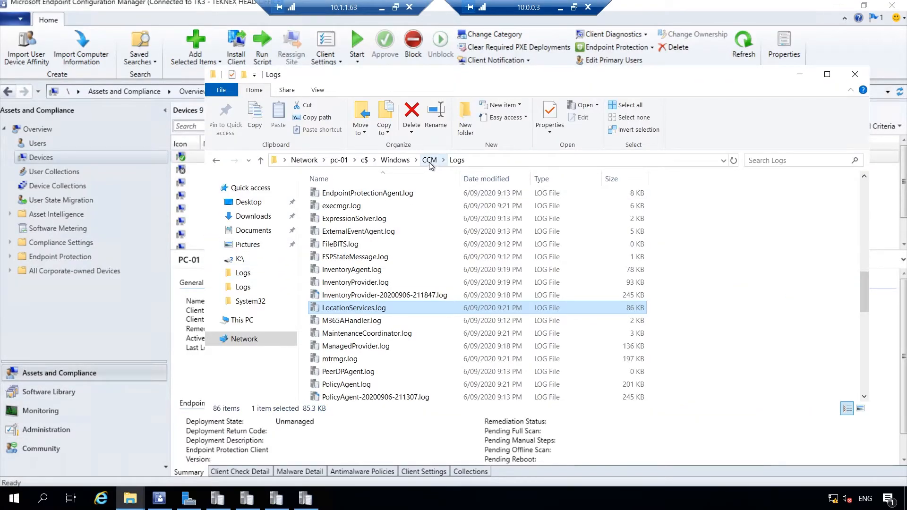
click(331, 162)
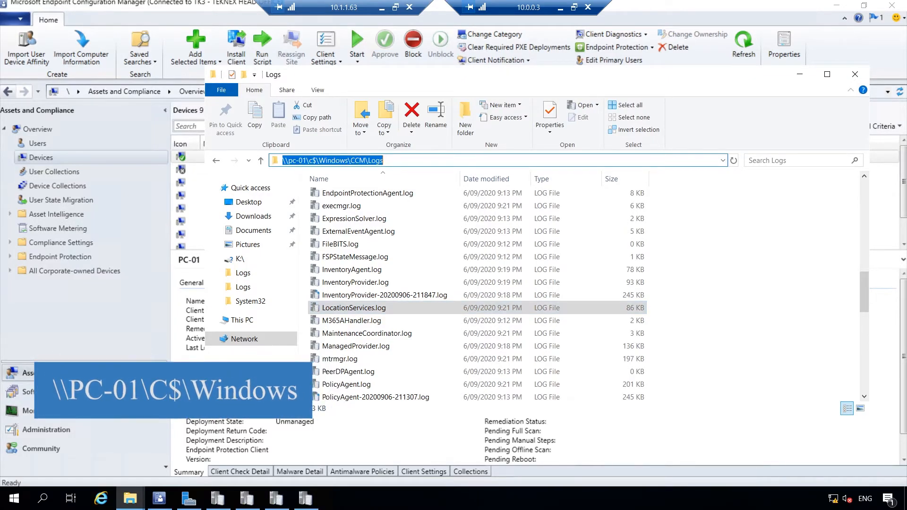
drag(351, 161, 388, 161)
key(BackSpace)
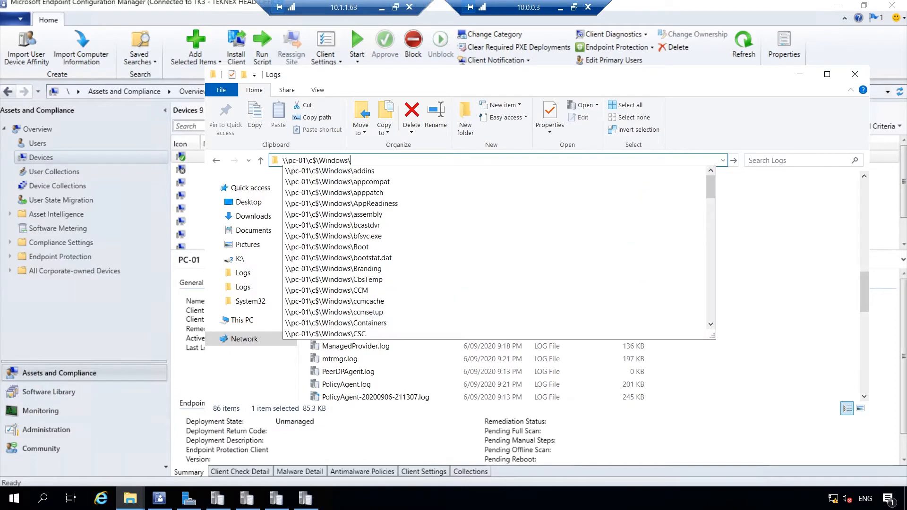
key(Return)
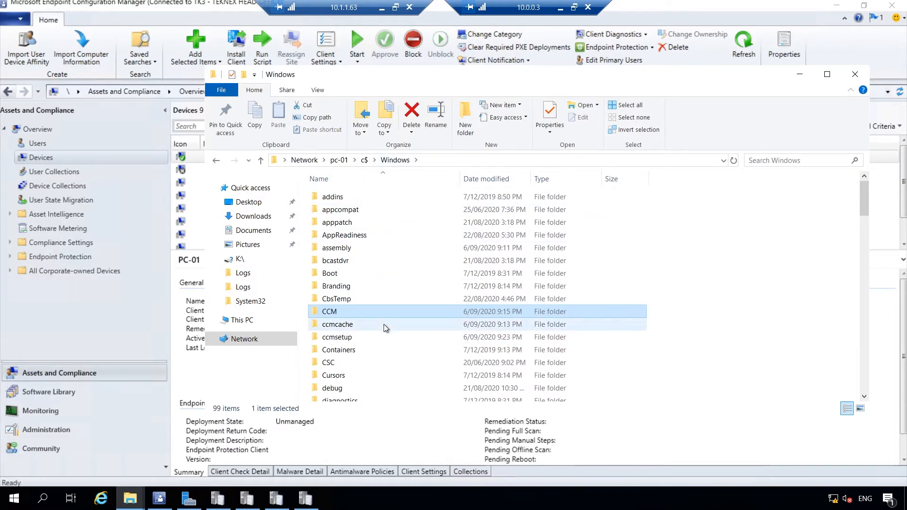
double_click(353, 338)
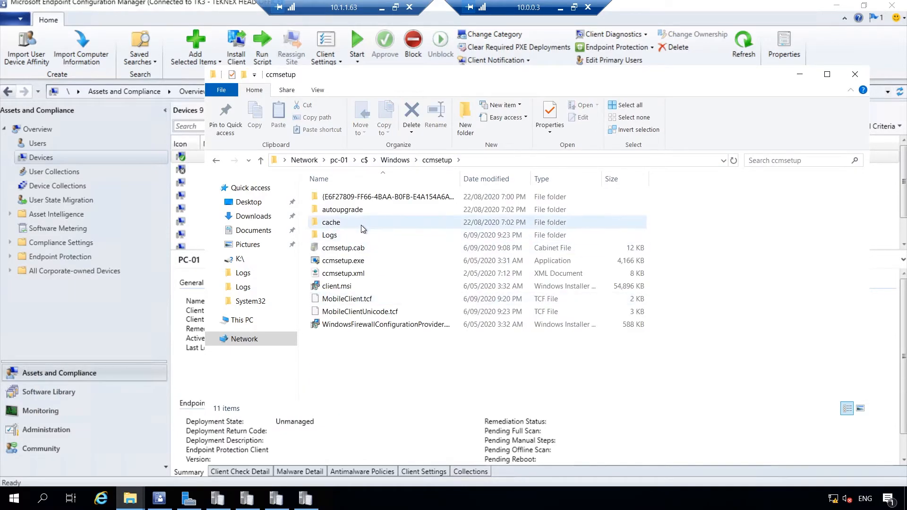
double_click(349, 236)
Step: Open ccmsetup.log and examine the client installation entries for management point communication errors and deployment state messages
click(358, 199)
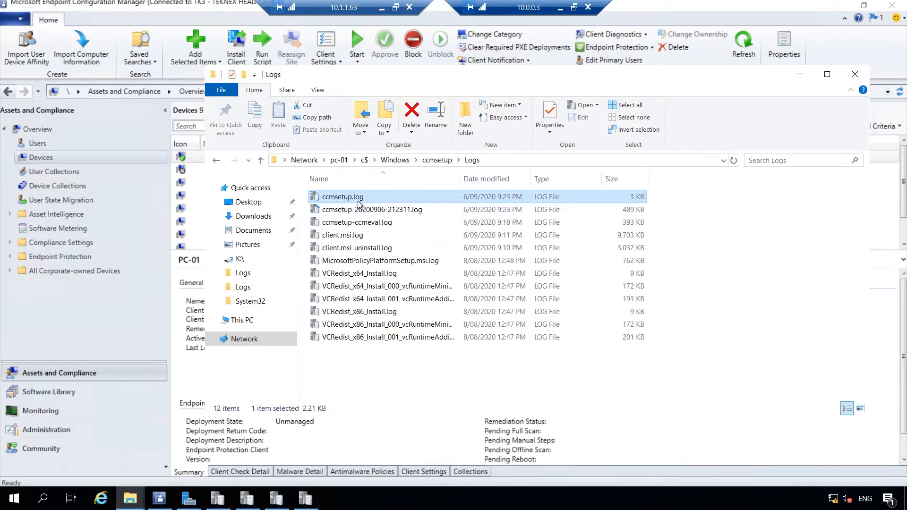
double_click(372, 198)
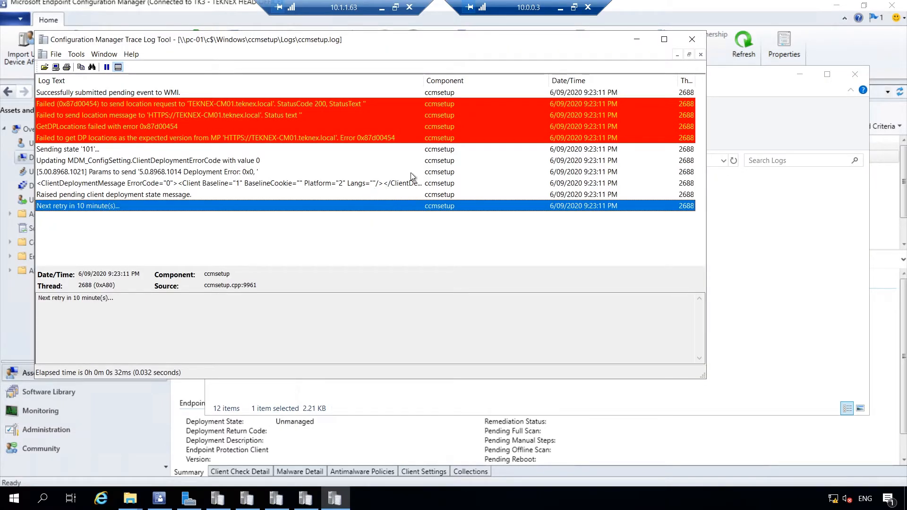
click(448, 161)
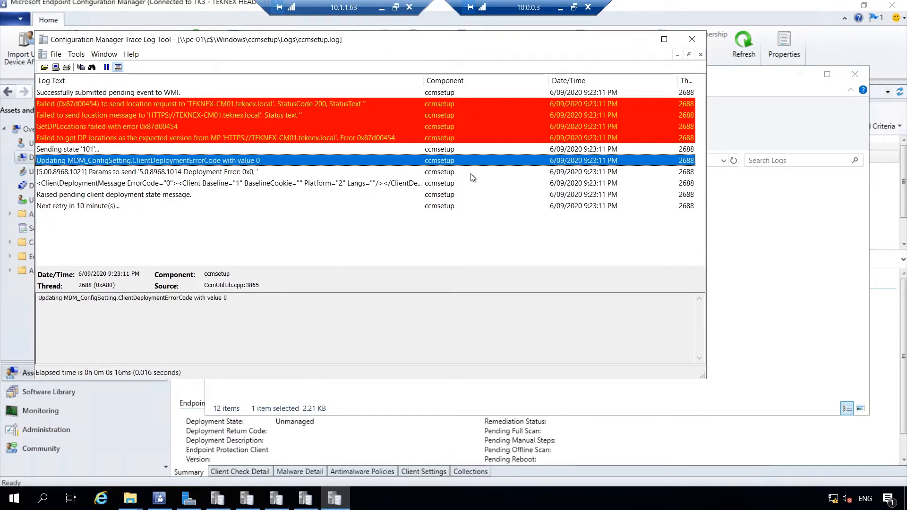
click(160, 94)
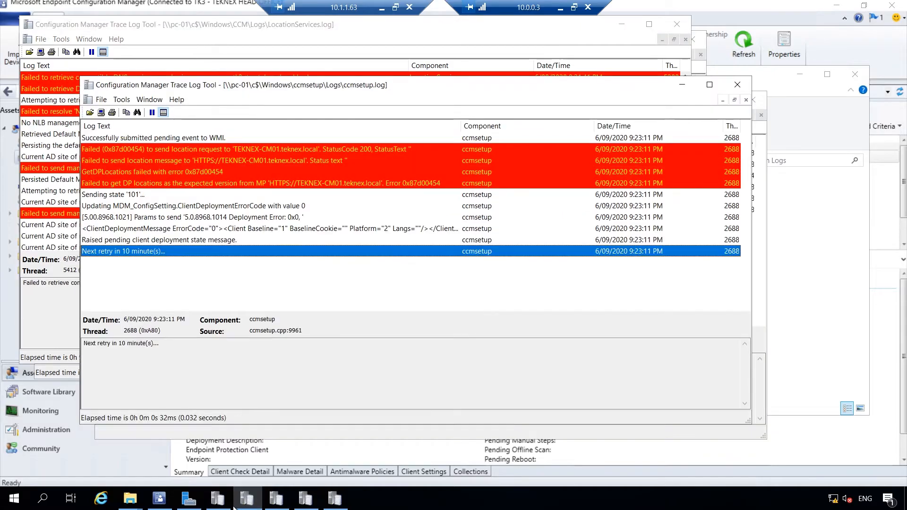
Step: Check the latest fspmgr.log entries for files copied by the fallback status point, and return to the Configuration Manager console
click(218, 498)
scroll(280, 271, down, 1)
click(280, 271)
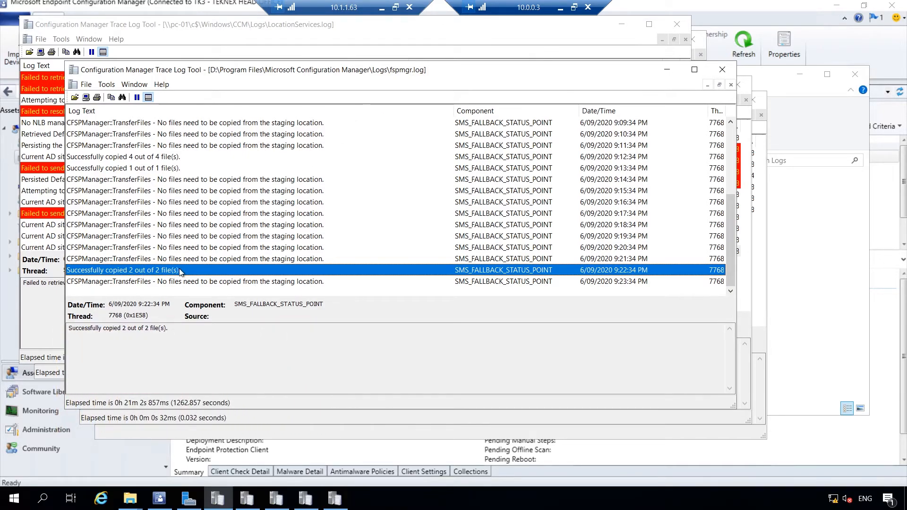
click(667, 70)
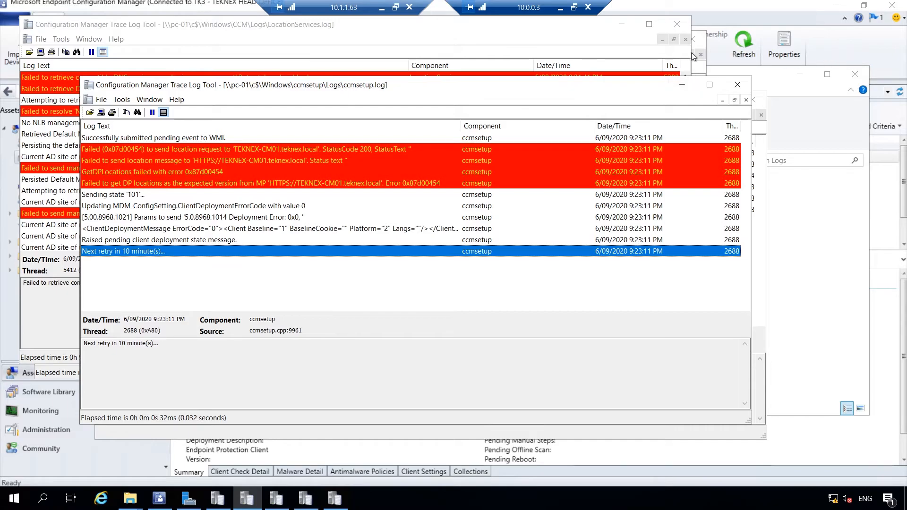
click(801, 17)
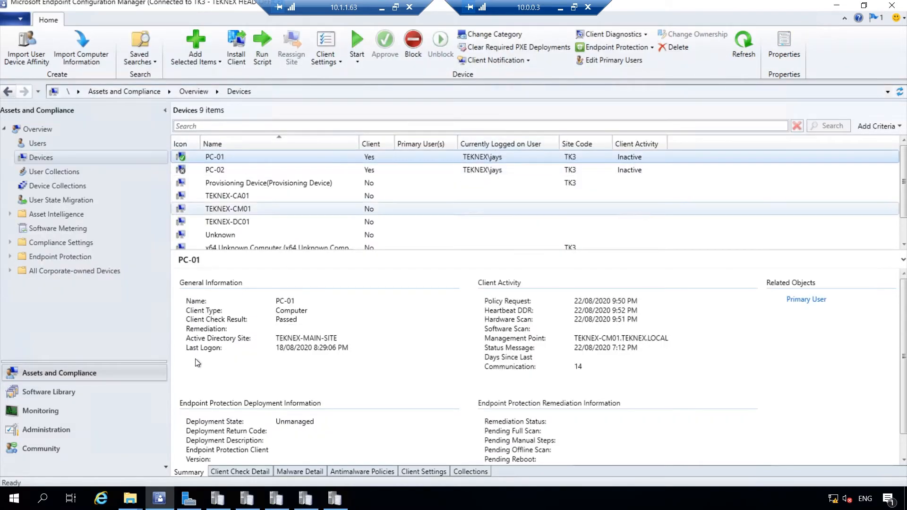
Step: Run the Summary of problems reported to the fallback status point report, drill into error 0x87D00215 for site details, and close it
click(64, 409)
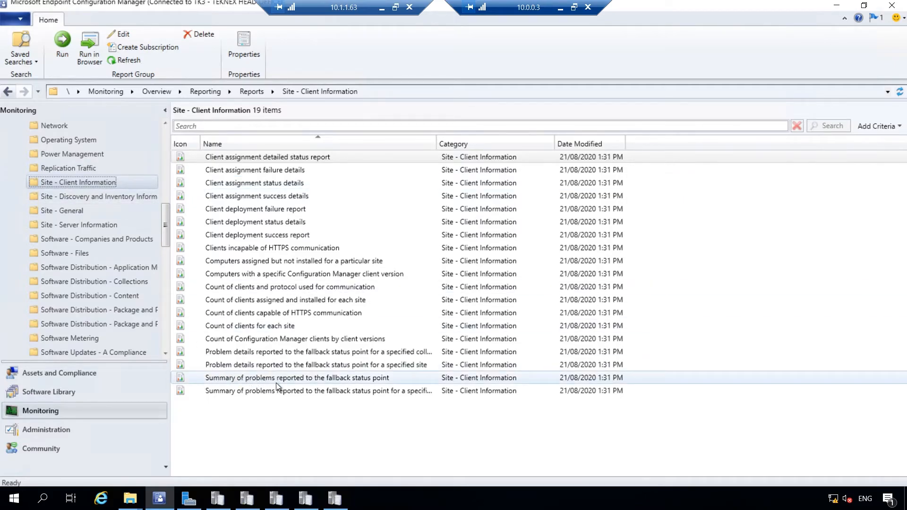
double_click(377, 381)
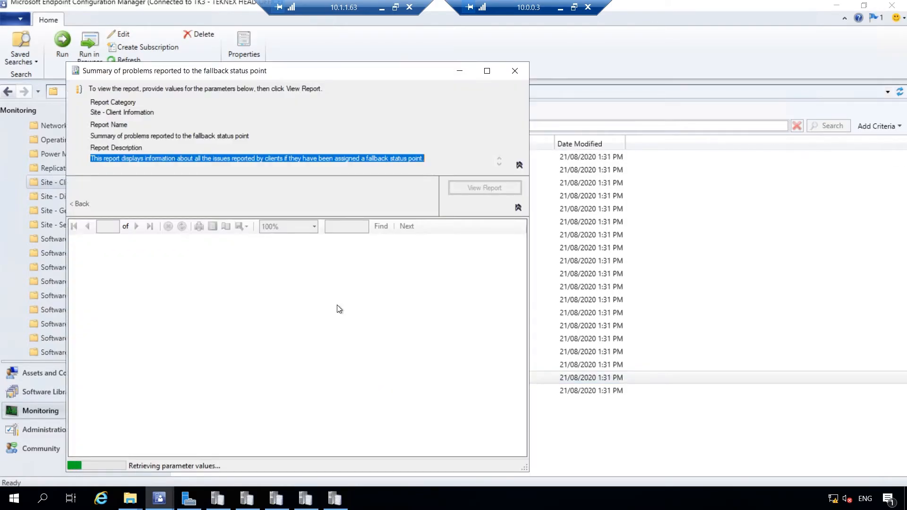
drag(358, 71, 392, 47)
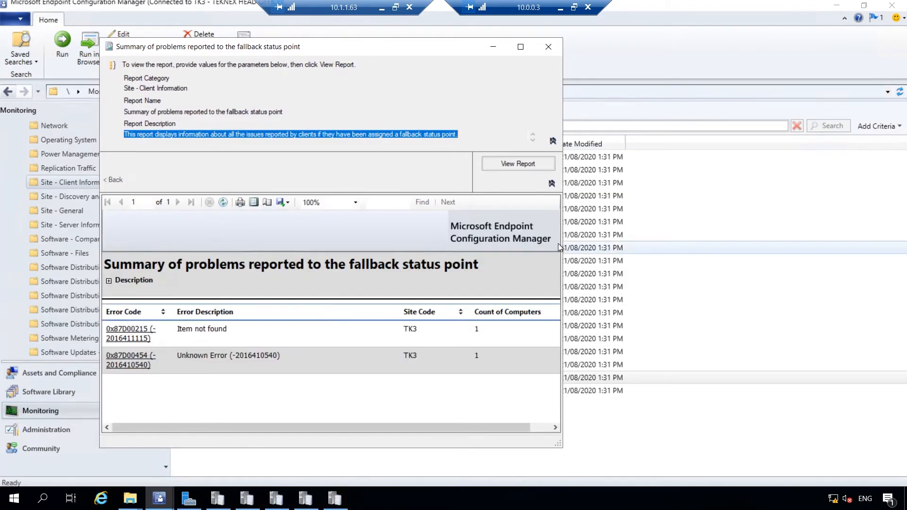
drag(562, 220, 764, 218)
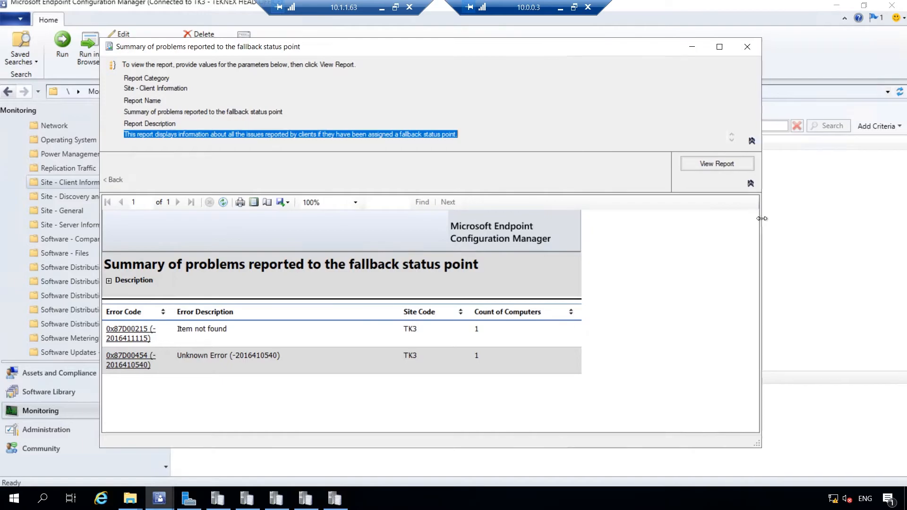
click(138, 335)
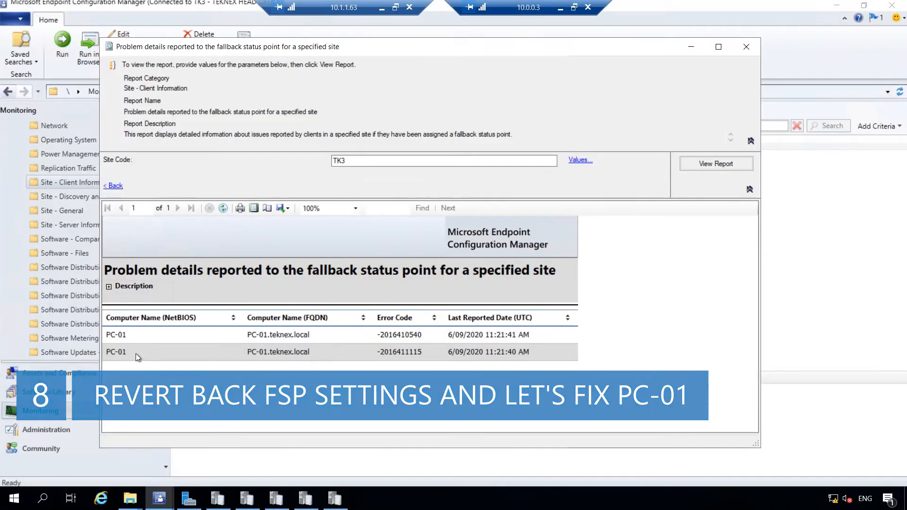
click(746, 47)
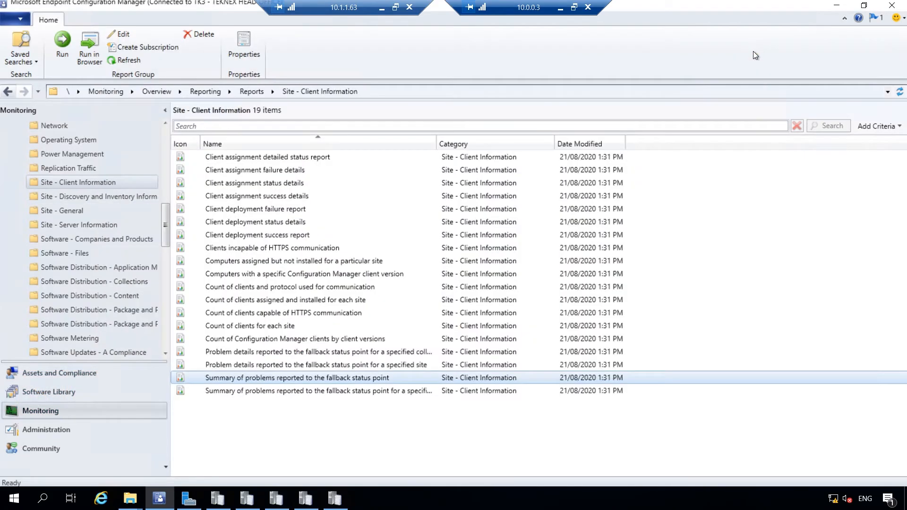
Step: Minimize the console, close the open ccmsetup.log windows, and return to the Windows folder on PC-01
click(837, 6)
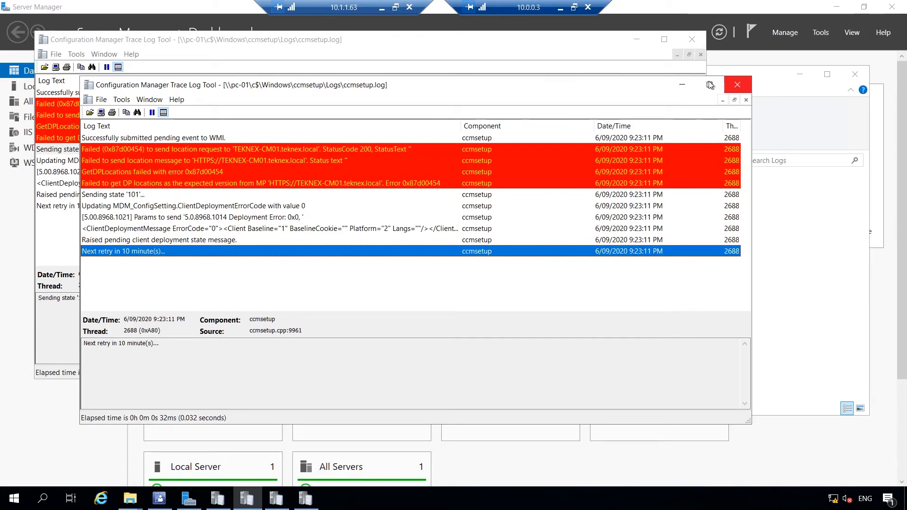
click(730, 84)
click(692, 40)
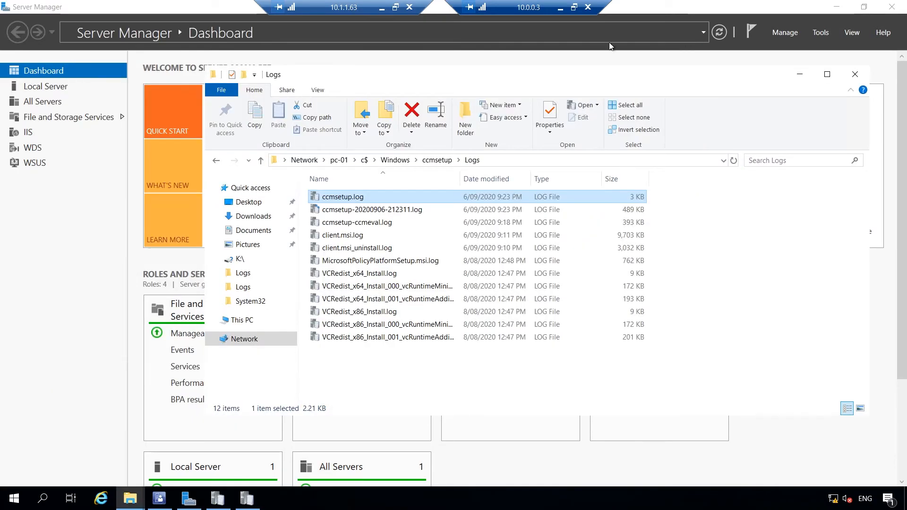
click(406, 161)
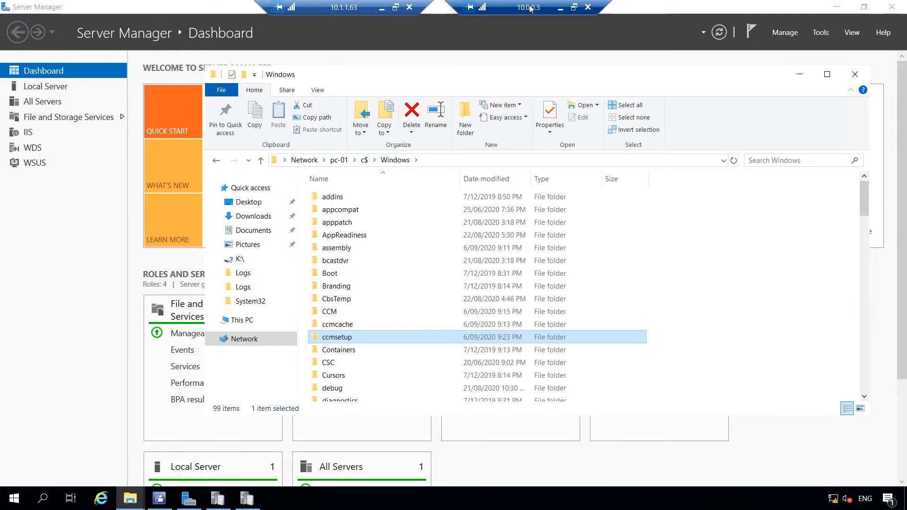
Step: Switch to the PC-01 virtual machine and force a Group Policy update with gpupdate /force
click(560, 8)
click(421, 498)
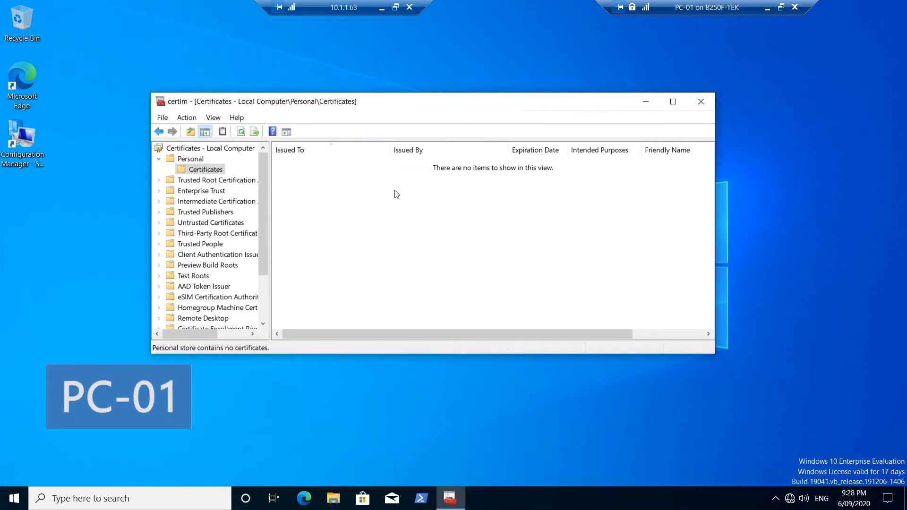
key(super+r)
text(gpupd)
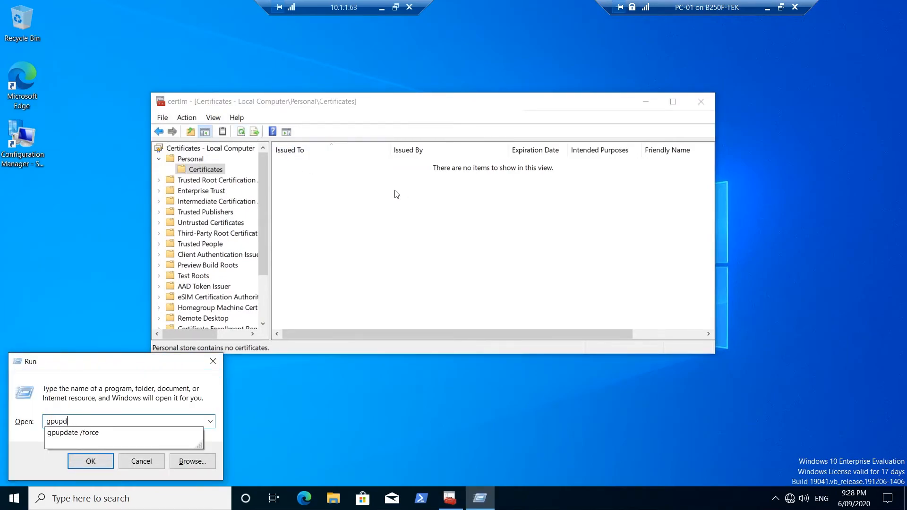
text(ate /force)
key(Return)
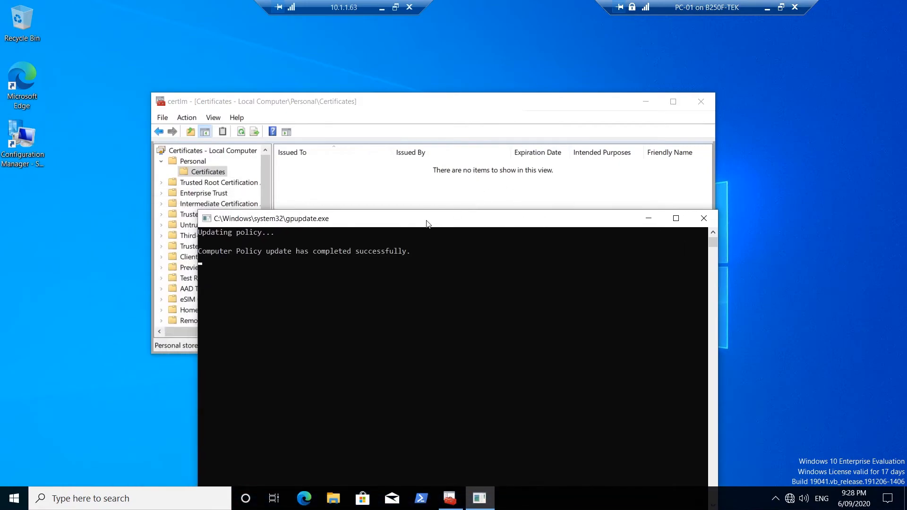
click(423, 195)
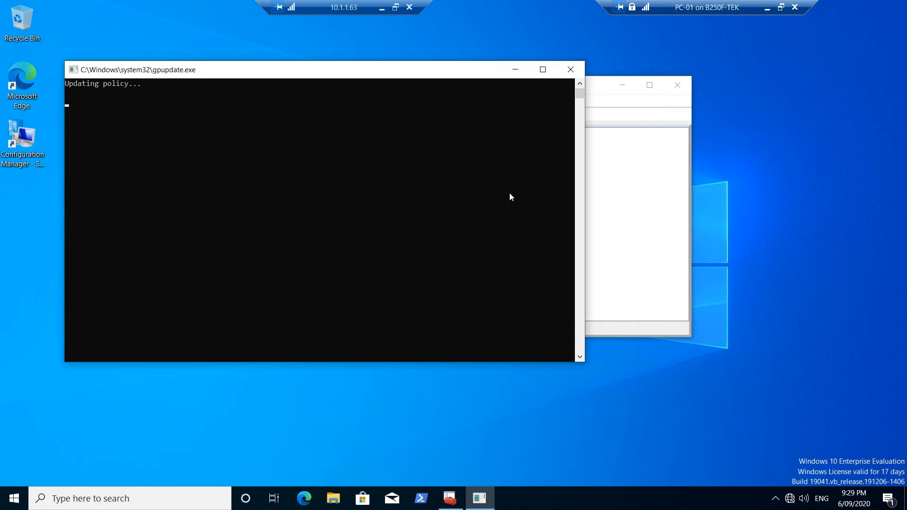
Step: Minimize the policy update window, refresh the local computer's Personal store, and check its certificates for the client authentication certificate
click(515, 69)
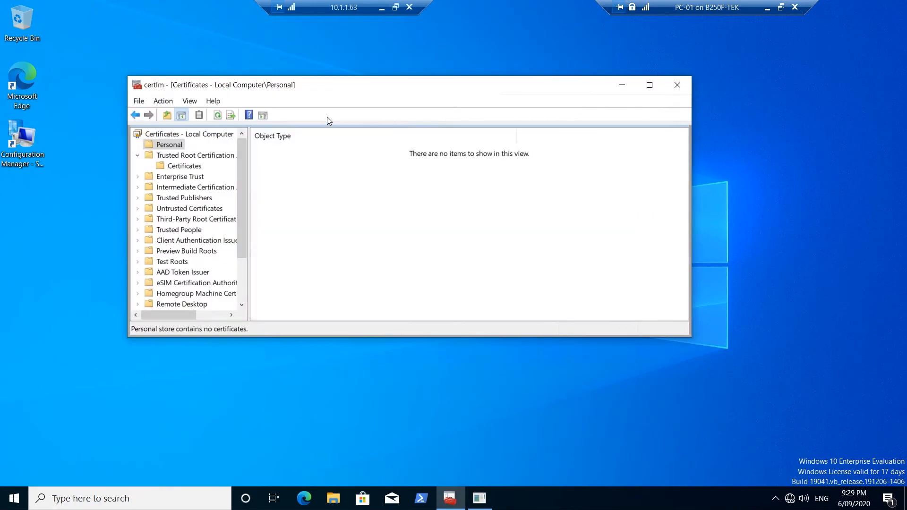
click(217, 116)
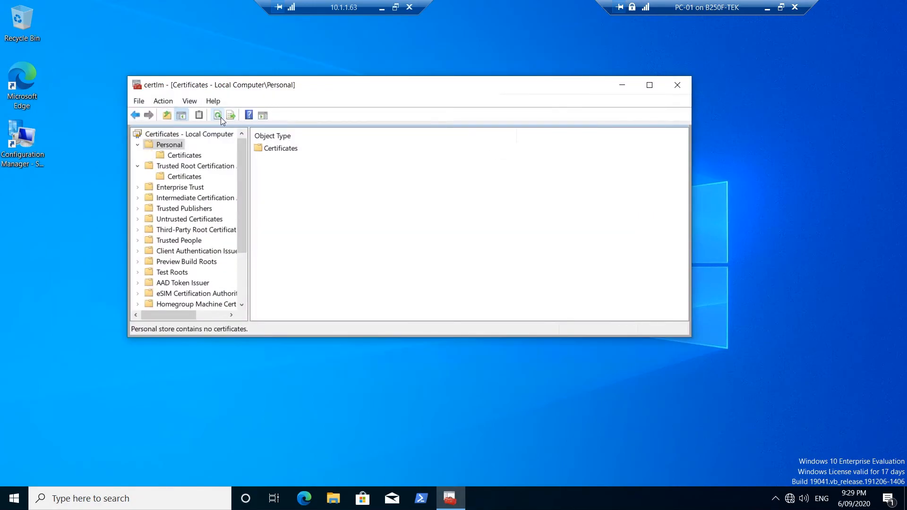
double_click(290, 155)
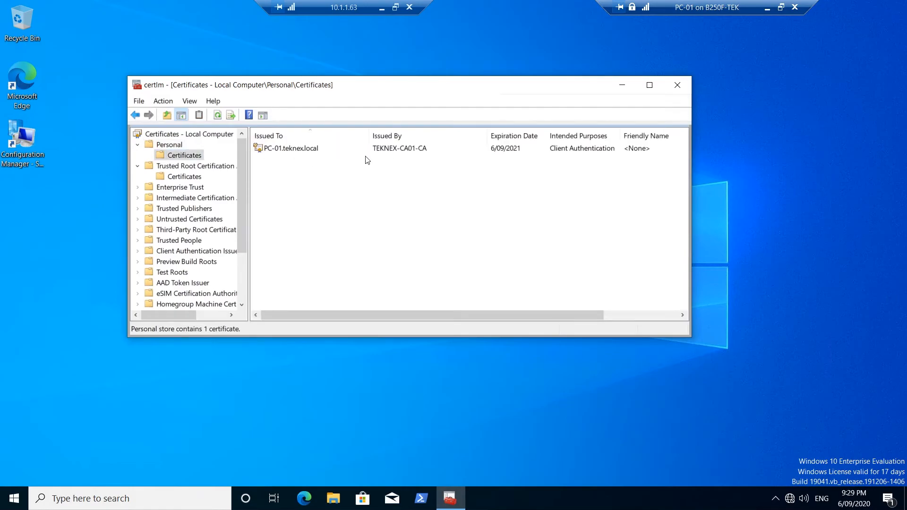
Step: Switch back to the Configuration Manager server and open LocationServices.log from PC-01's Windows\CCM\Logs folder to check management point communication
click(769, 11)
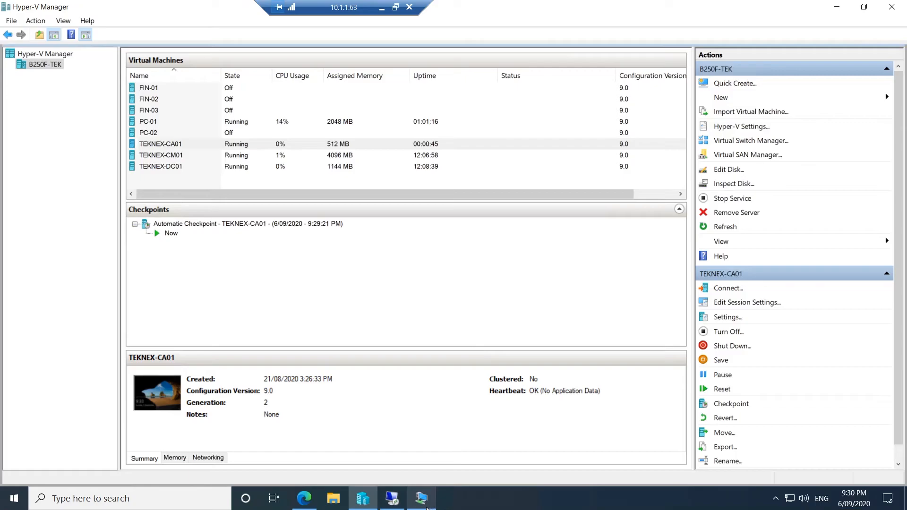
mouse_move(392, 501)
click(393, 501)
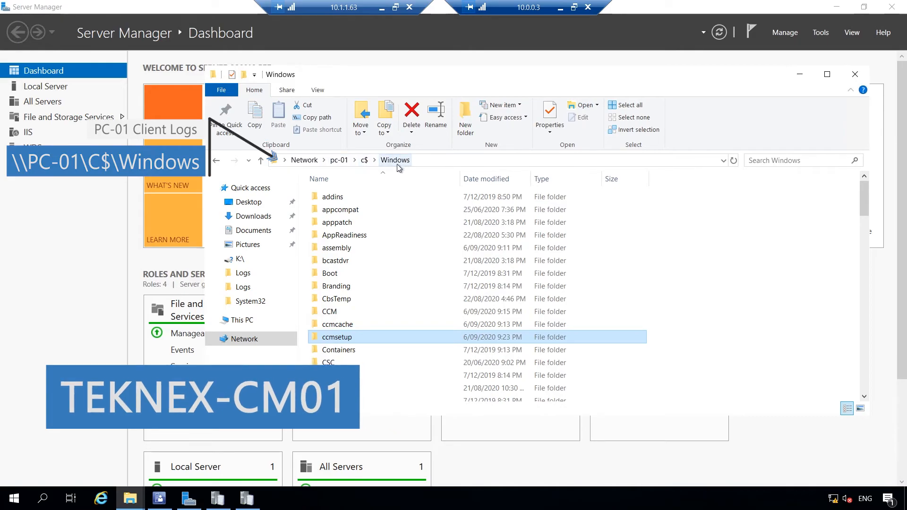
double_click(348, 313)
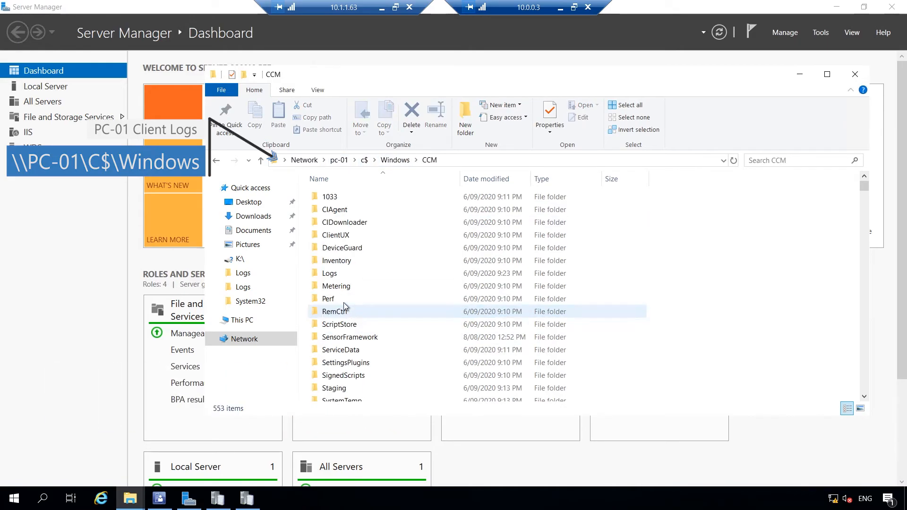
double_click(344, 273)
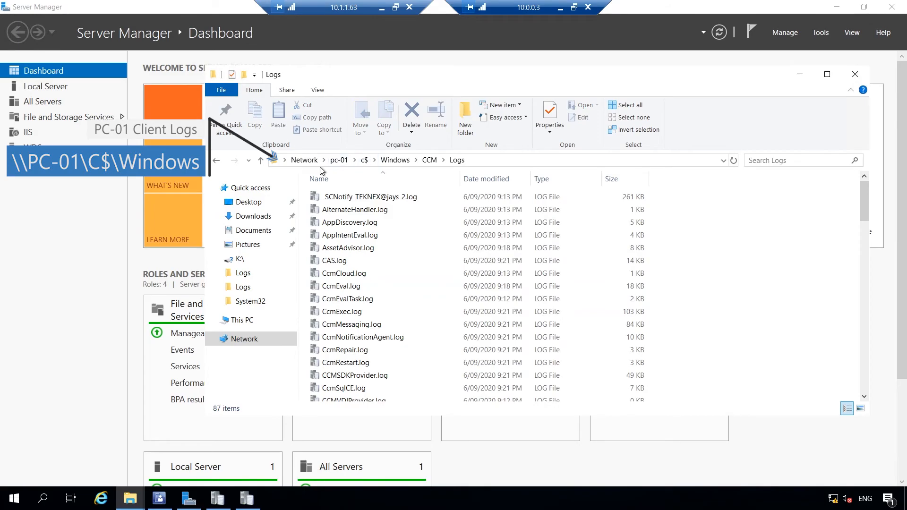
click(376, 273)
key(l)
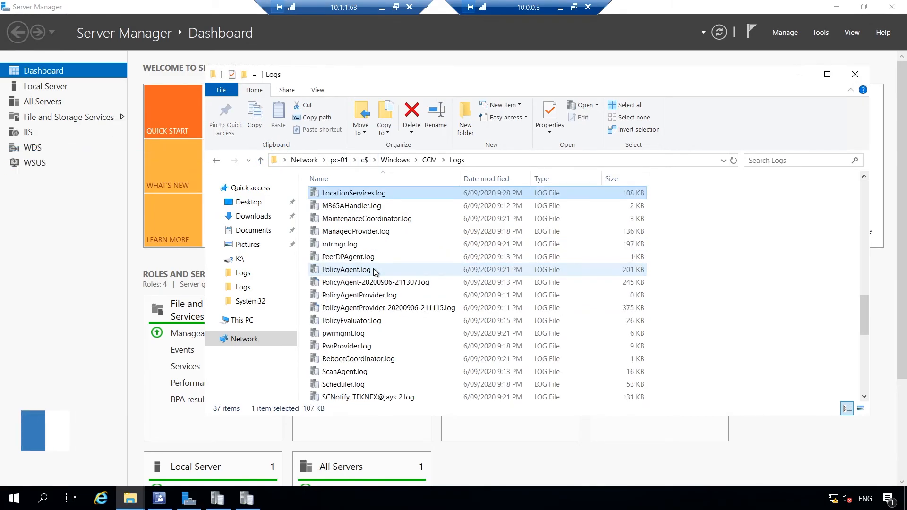
double_click(382, 192)
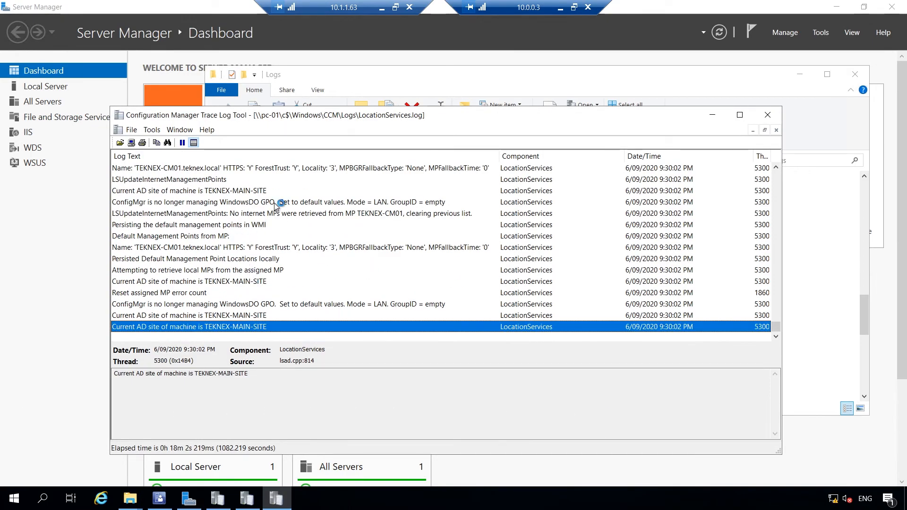
Step: Minimize the log and Logs folder windows, return to the Configuration Manager console, and open the Devices list under Assets and Compliance
click(712, 116)
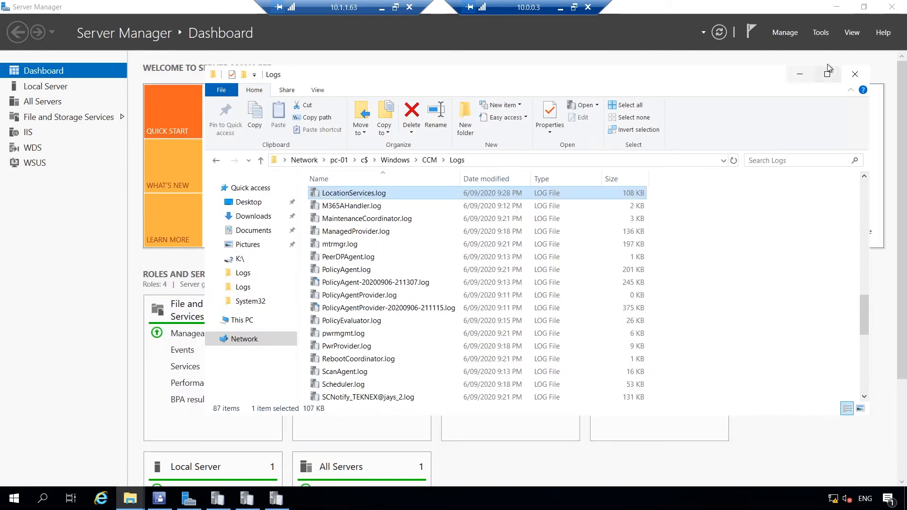
click(800, 74)
click(160, 496)
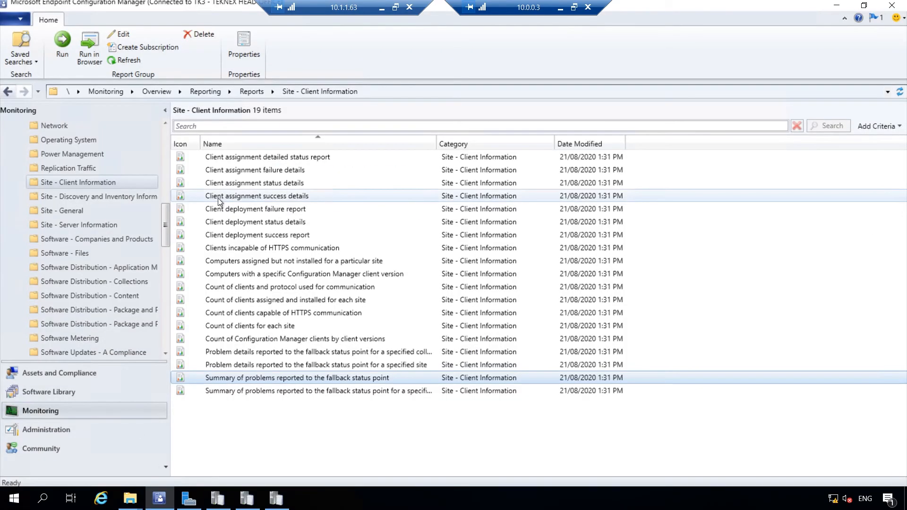
click(66, 372)
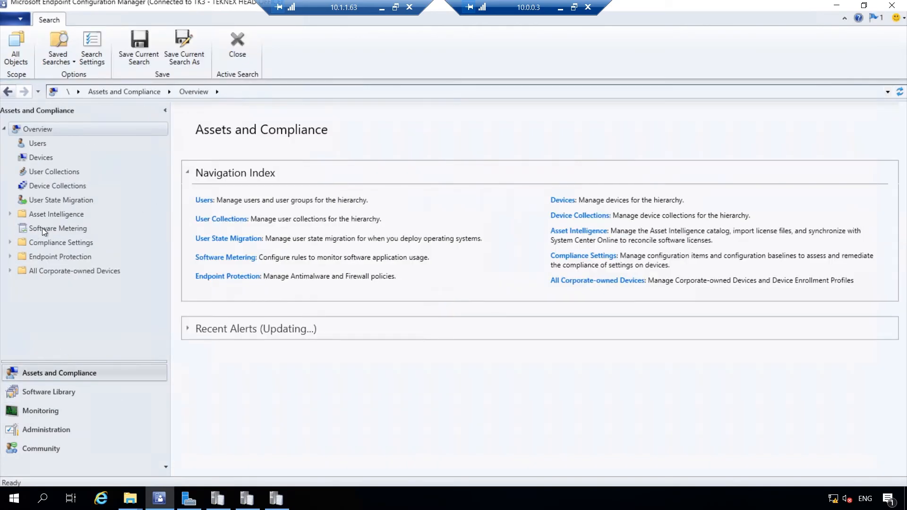
click(52, 157)
click(52, 148)
click(49, 160)
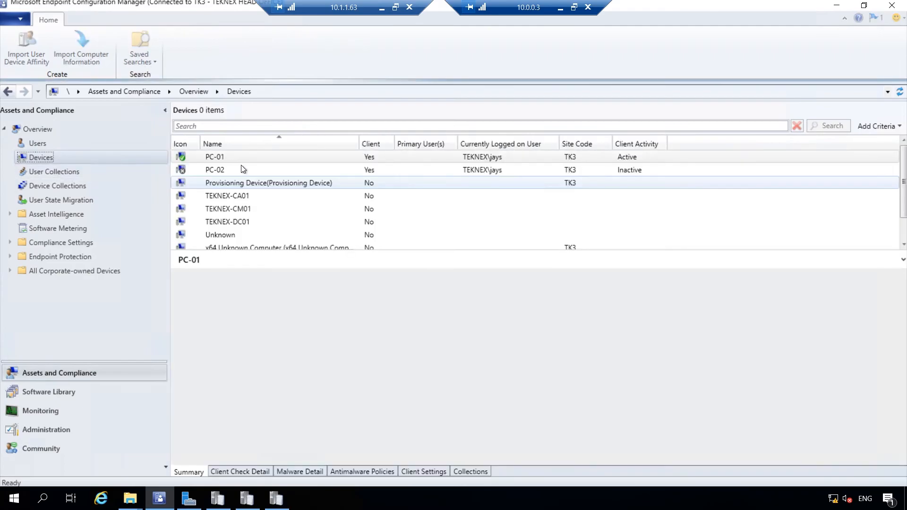
Step: Push the client to PC-01 with always install, uninstall existing client first, and installation from site TK3-TEKNEX HEAD OFFICE enabled
click(219, 160)
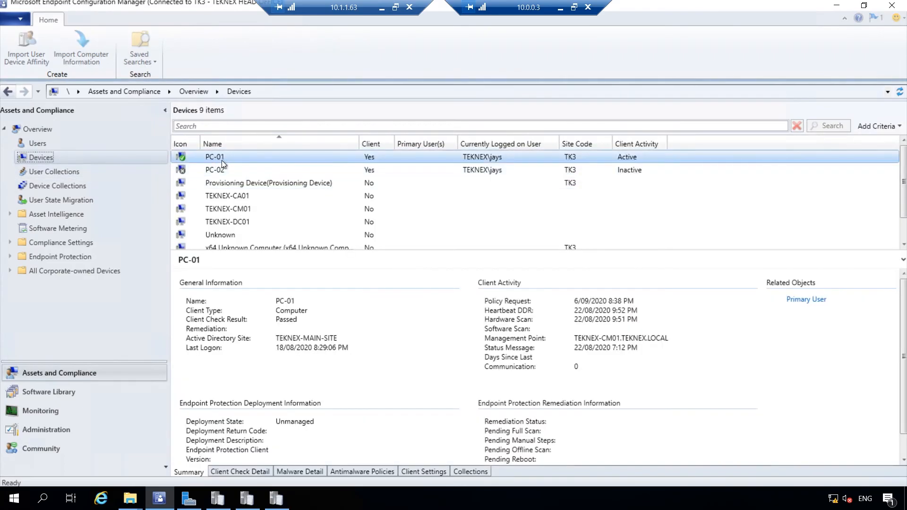
right_click(222, 160)
click(272, 183)
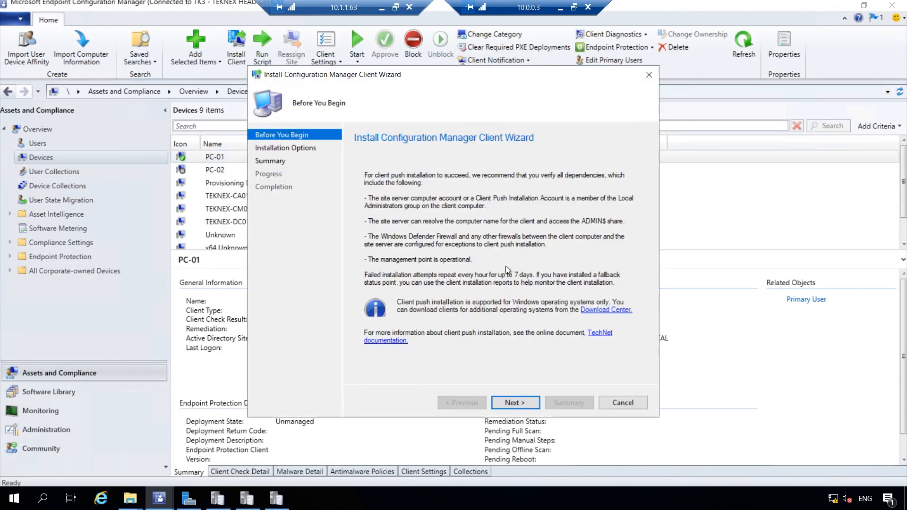
click(524, 404)
click(413, 236)
click(409, 283)
click(500, 297)
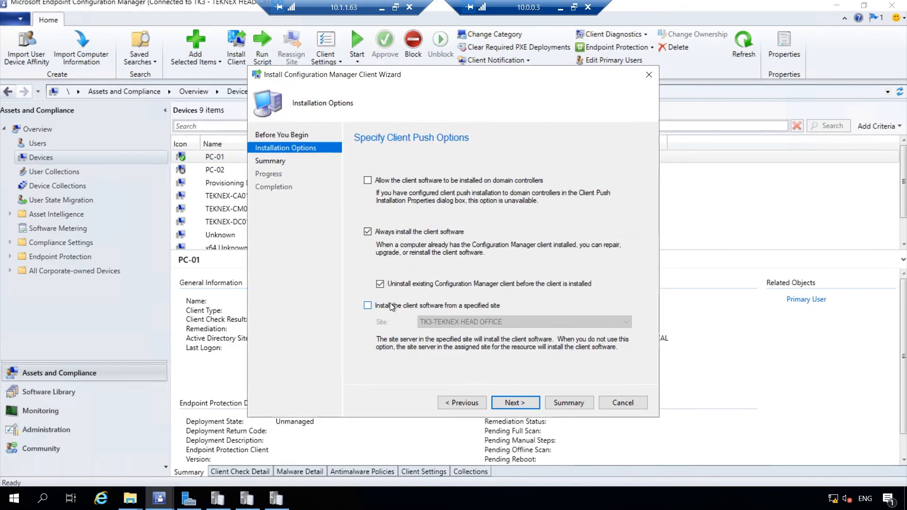
click(368, 305)
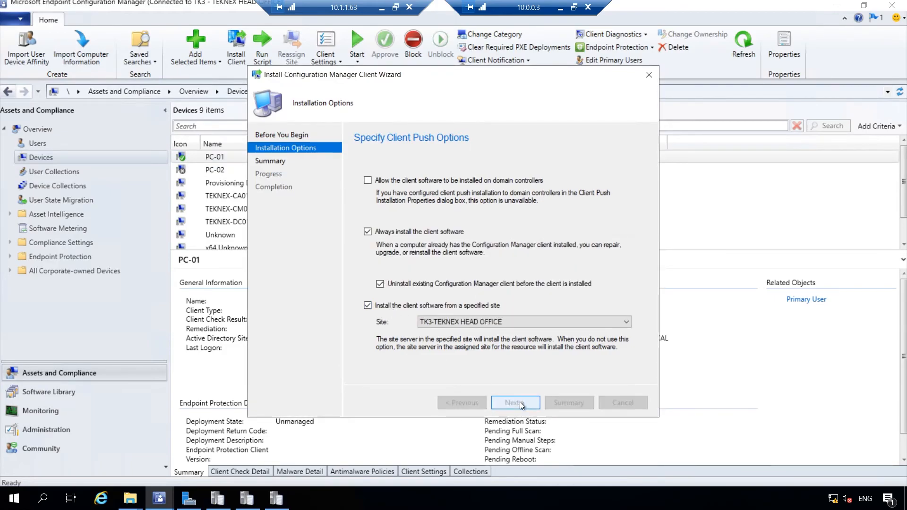
click(521, 404)
click(525, 404)
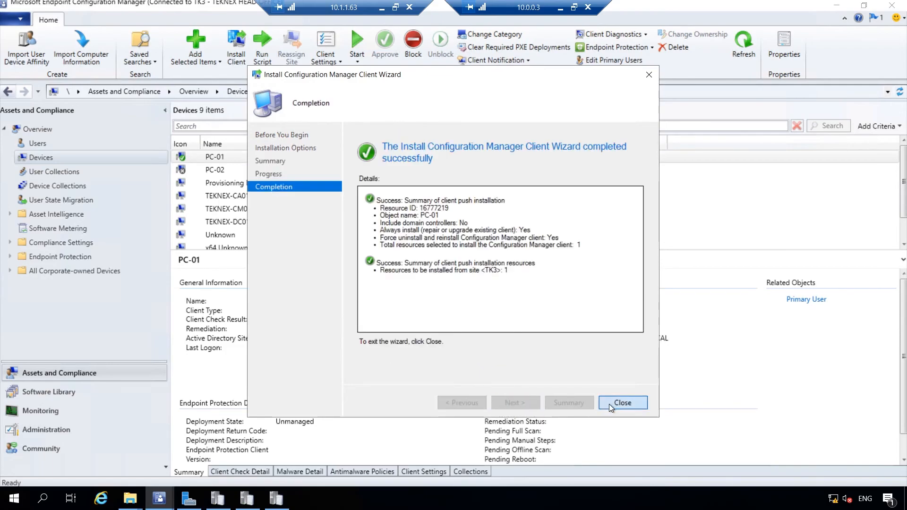
click(610, 404)
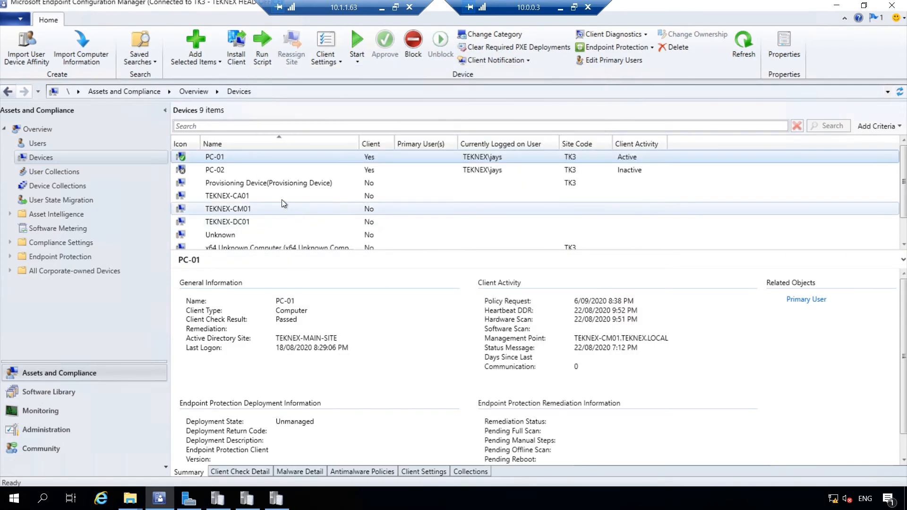
Step: Open Servers and Site System Roles under Administration's Site Configuration and select the TEKNEX-CM01.teknex.local server
click(52, 433)
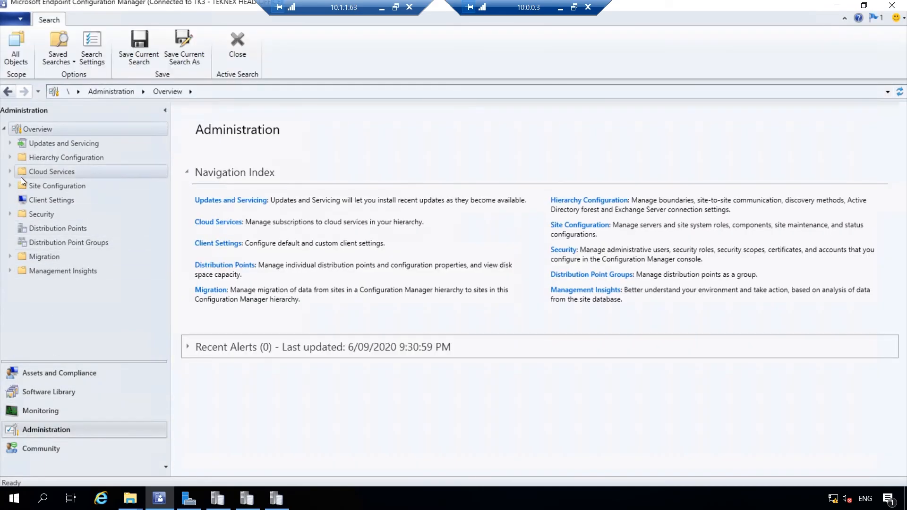
click(10, 186)
click(41, 201)
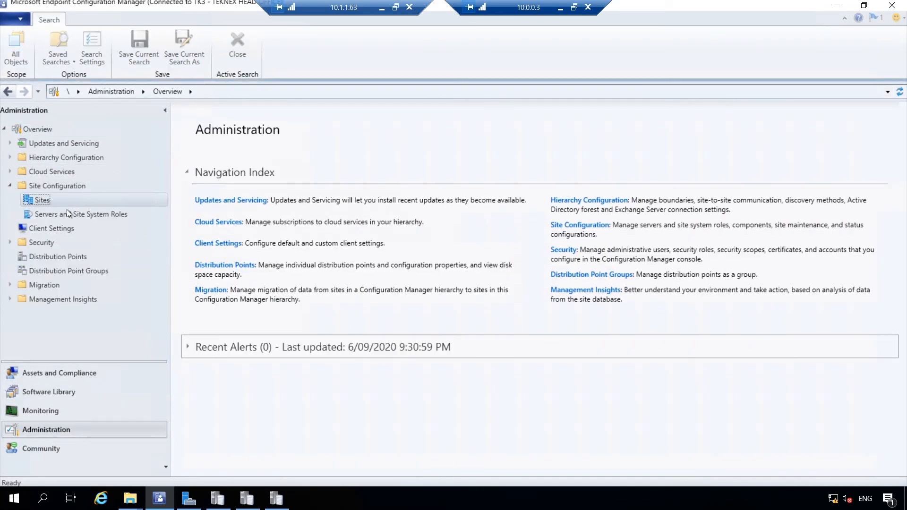
click(262, 156)
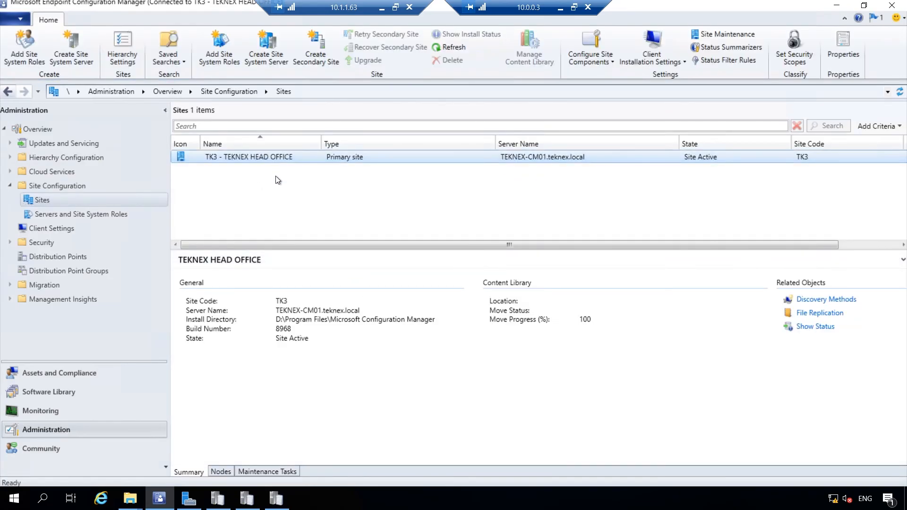
click(93, 215)
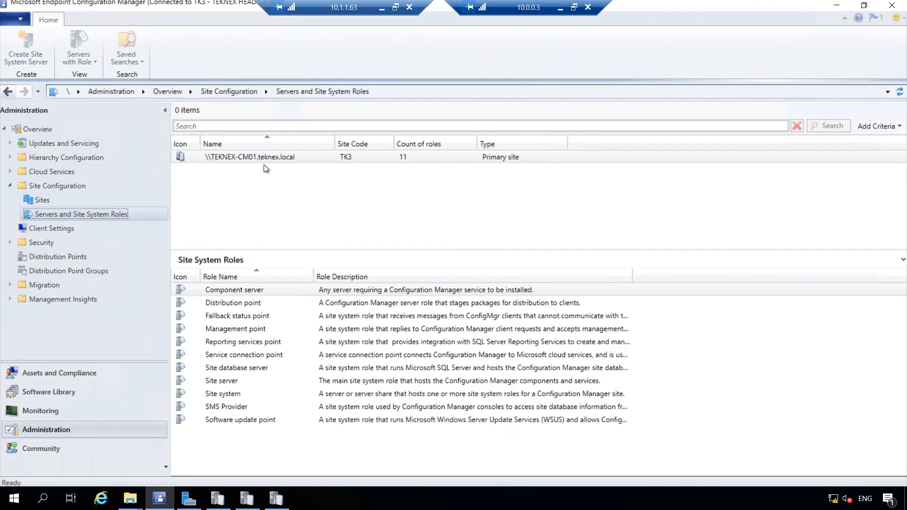
click(271, 157)
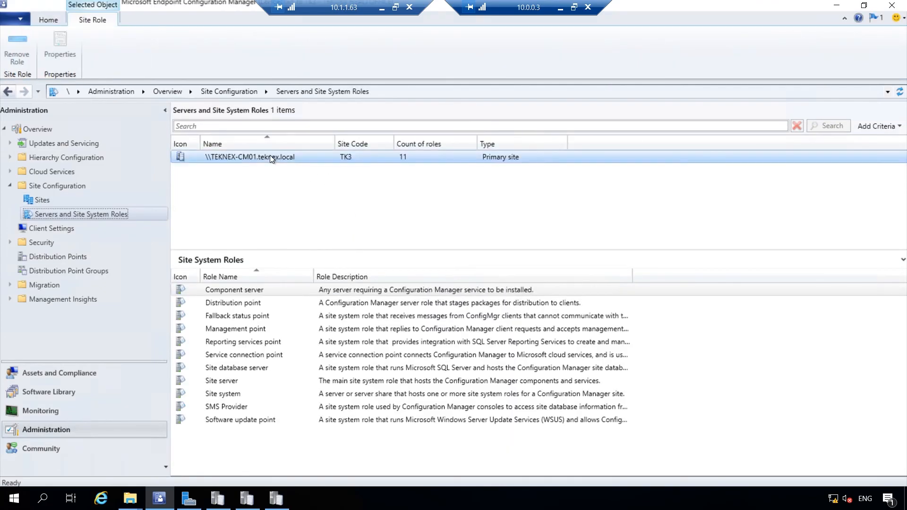
Step: Set the Fallback status point's throttle interval to 3600 seconds and save its properties
right_click(249, 319)
click(285, 344)
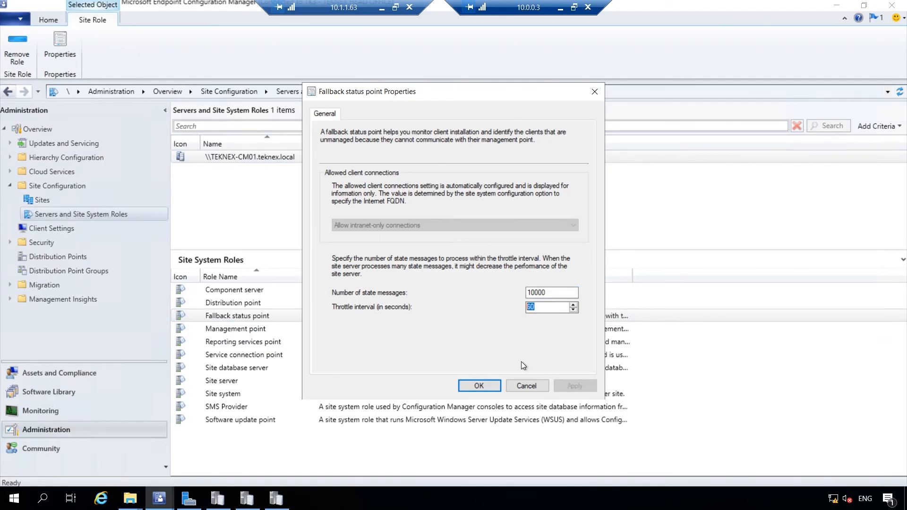
text(3600)
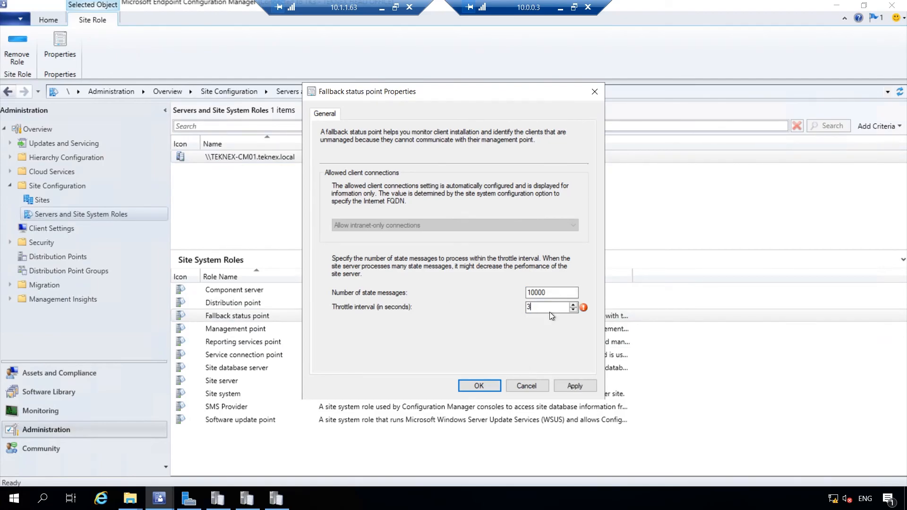
click(579, 386)
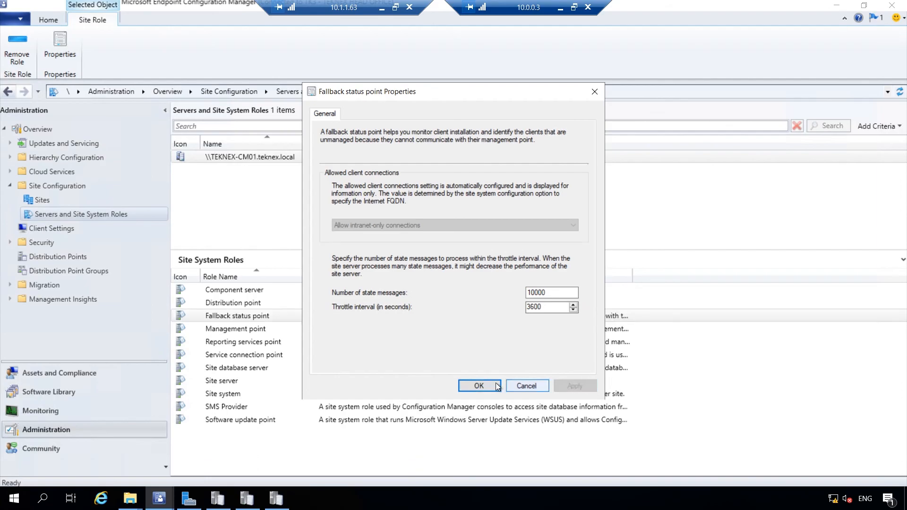
click(478, 387)
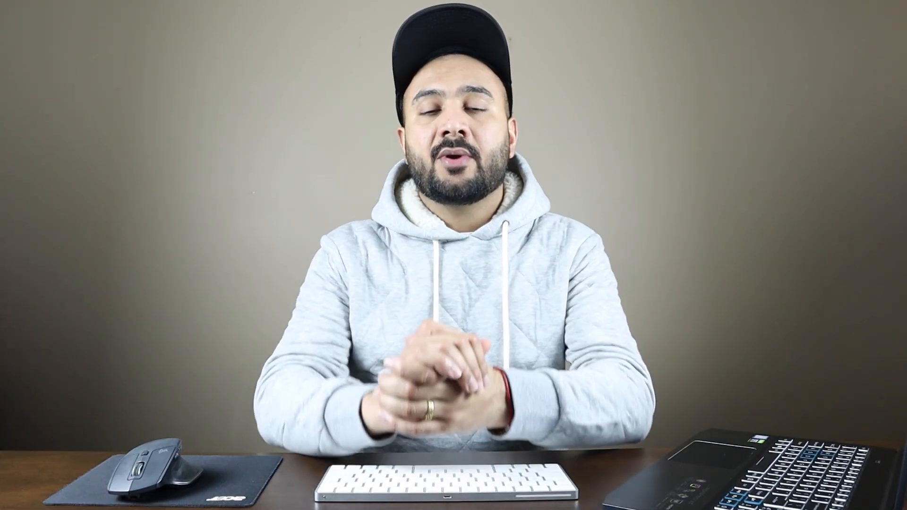